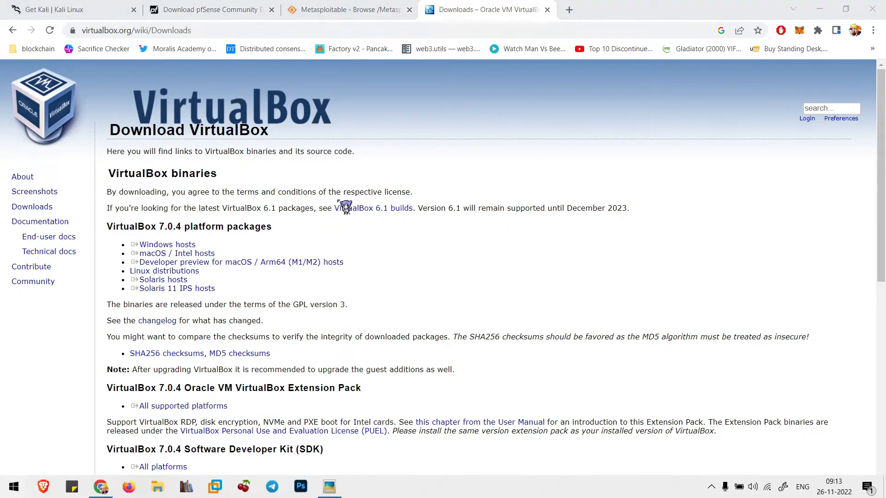
# Step: Dismiss the Windows search panel and show the Get Kali tab's prebuilt VM images
pyautogui.click(699, 197)
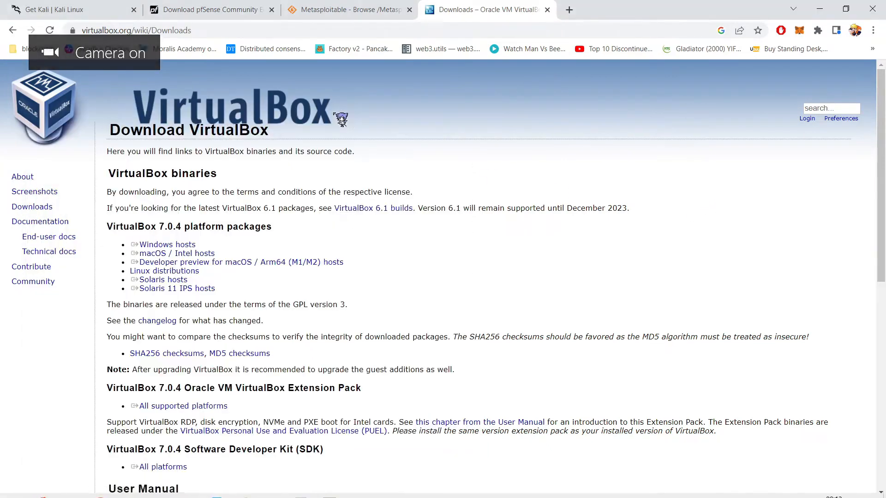
pyautogui.click(101, 7)
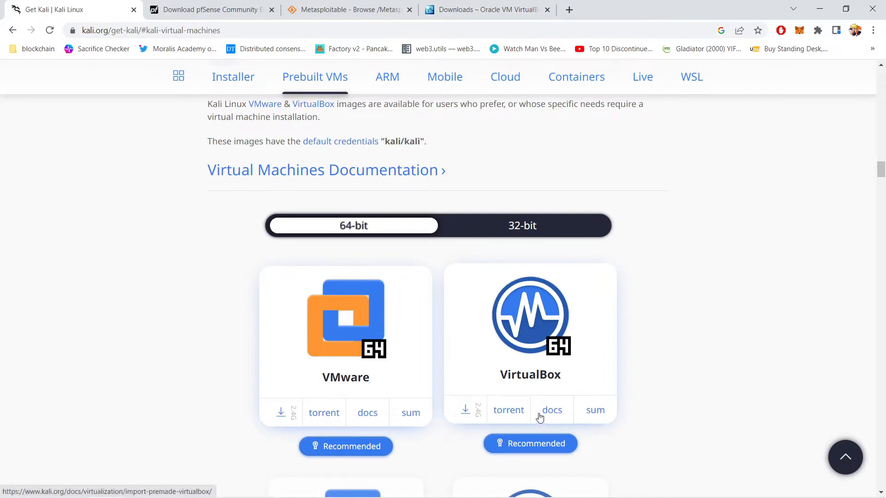
# Step: Start downloading the 64-bit Kali VirtualBox image through IDM
pyautogui.click(466, 414)
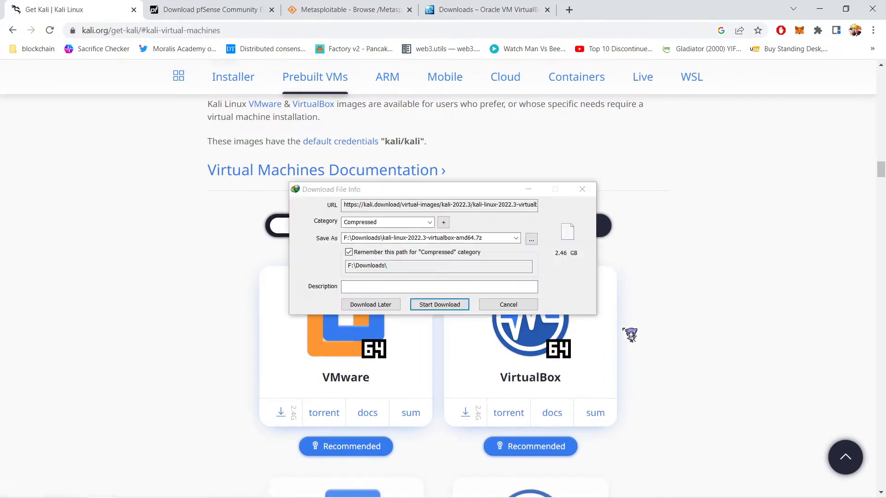
pyautogui.click(439, 305)
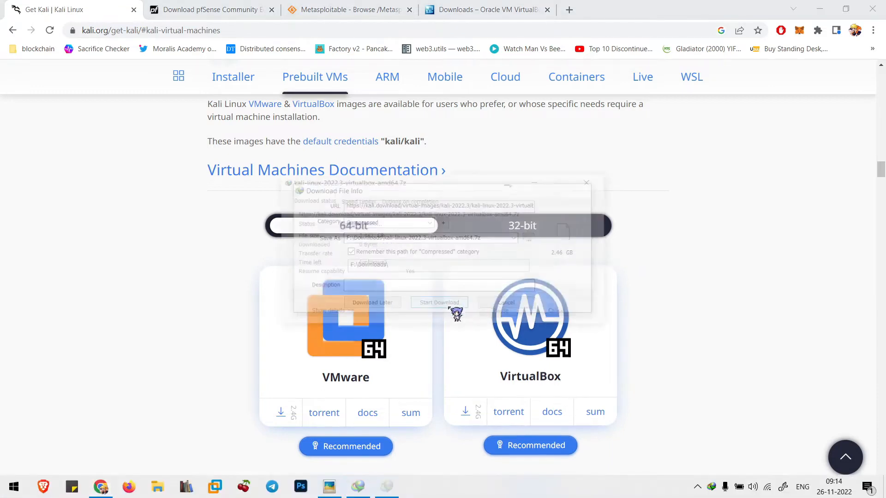
pyautogui.click(502, 178)
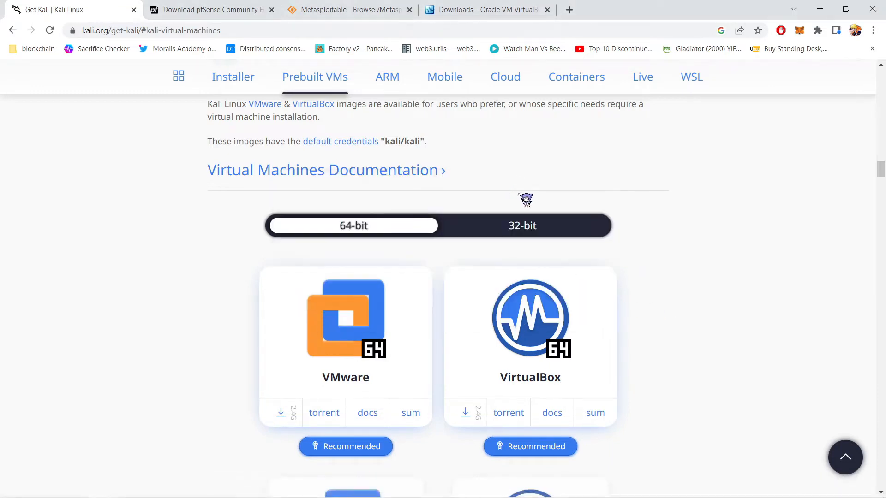
# Step: Start the latest metasploitable-linux-2.0.0.zip download from SourceForge
pyautogui.click(343, 10)
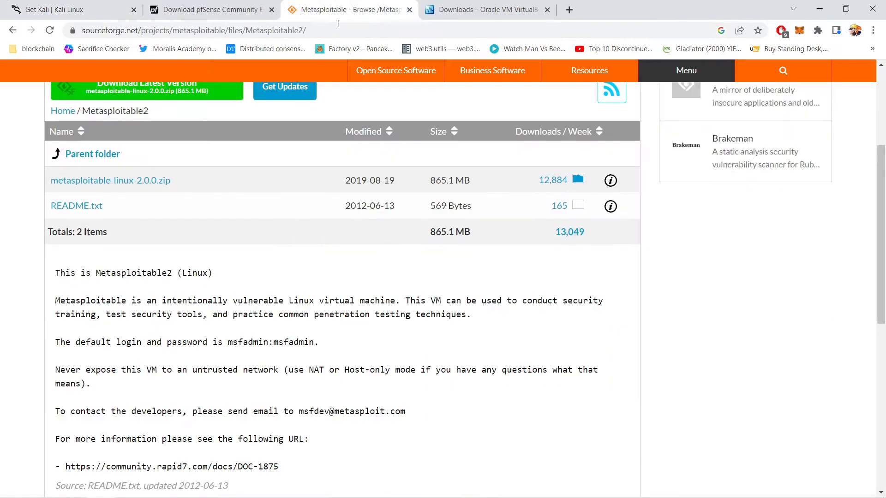
pyautogui.scroll(4, 76, 276)
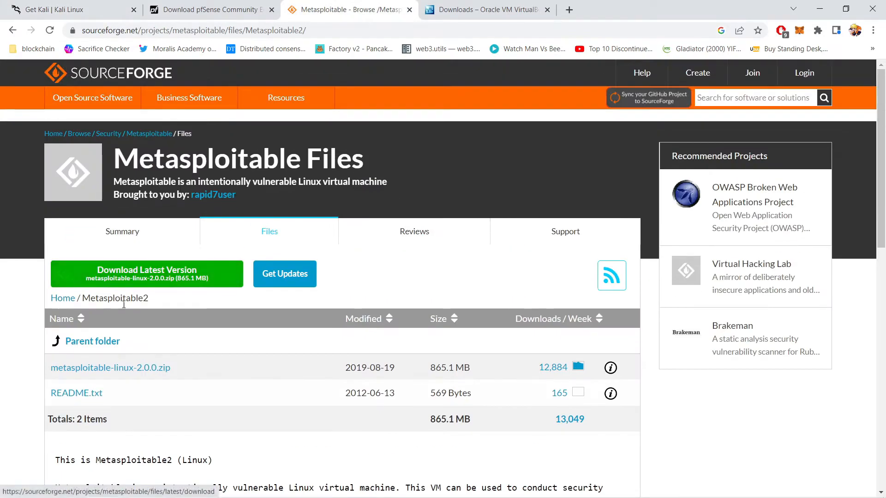
pyautogui.click(140, 274)
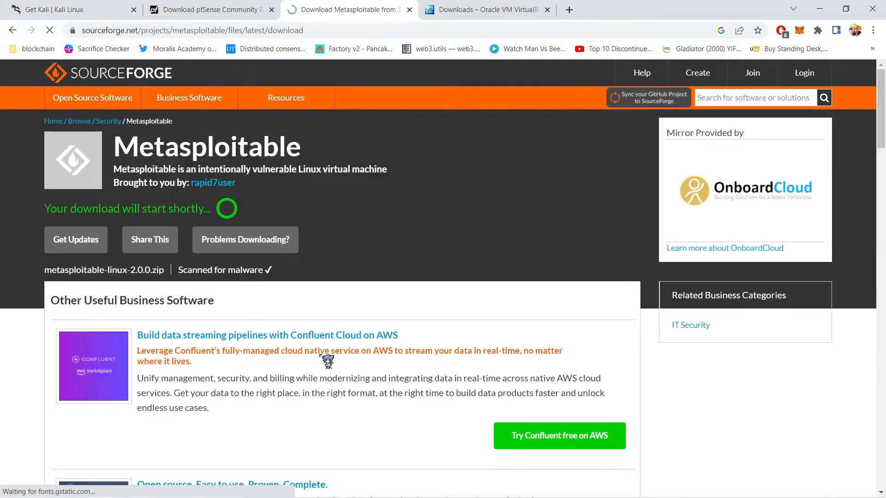
pyautogui.click(205, 12)
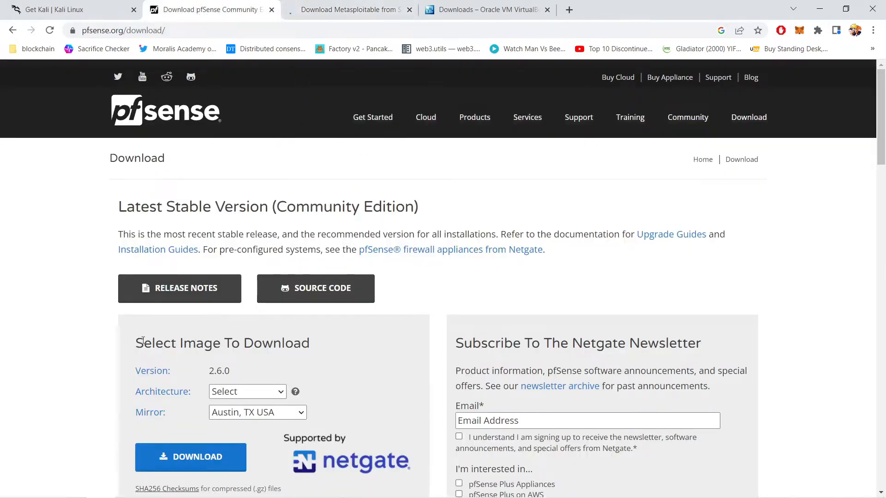
# Step: Choose the AMD64 (64-bit) architecture and the DVD Image (ISO) Installer for pfSense
pyautogui.scroll(-2, 143, 341)
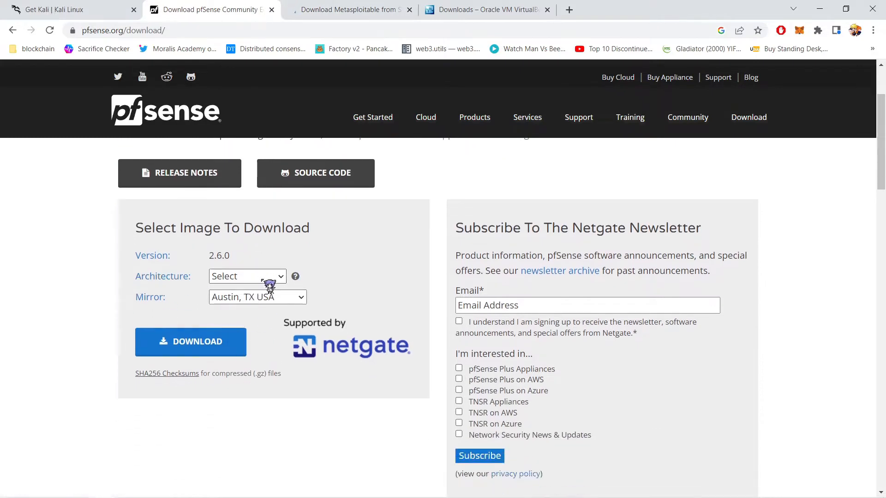
pyautogui.click(269, 280)
pyautogui.click(270, 302)
pyautogui.click(275, 281)
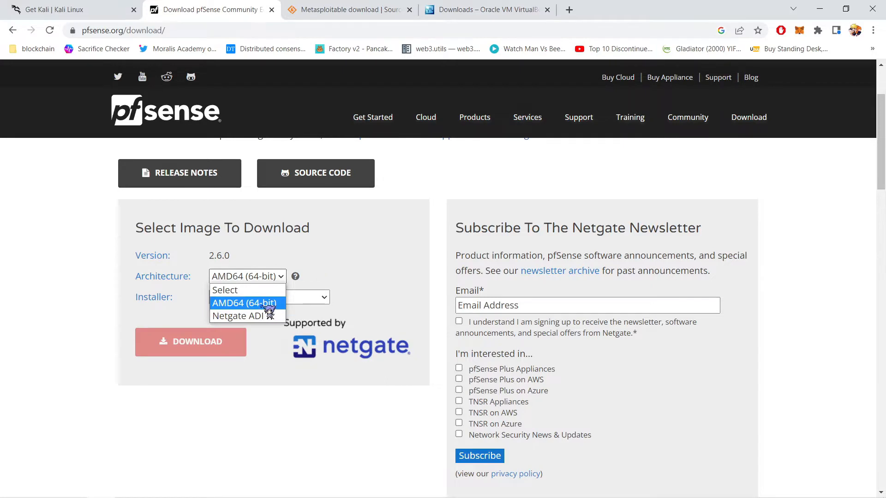
pyautogui.click(349, 295)
pyautogui.click(227, 298)
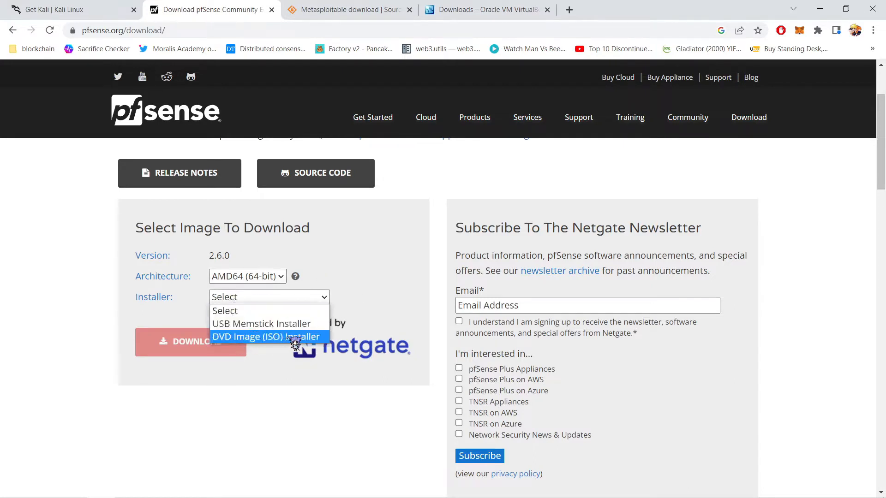
pyautogui.click(289, 339)
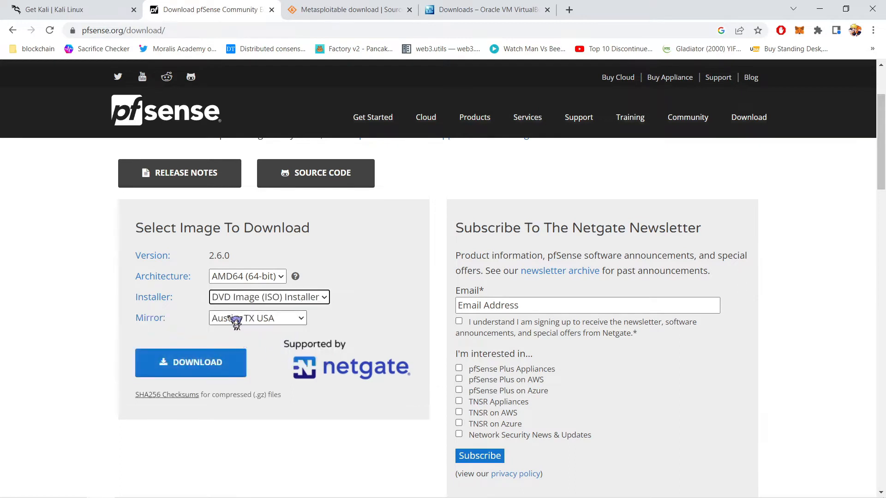
pyautogui.click(307, 302)
pyautogui.click(116, 346)
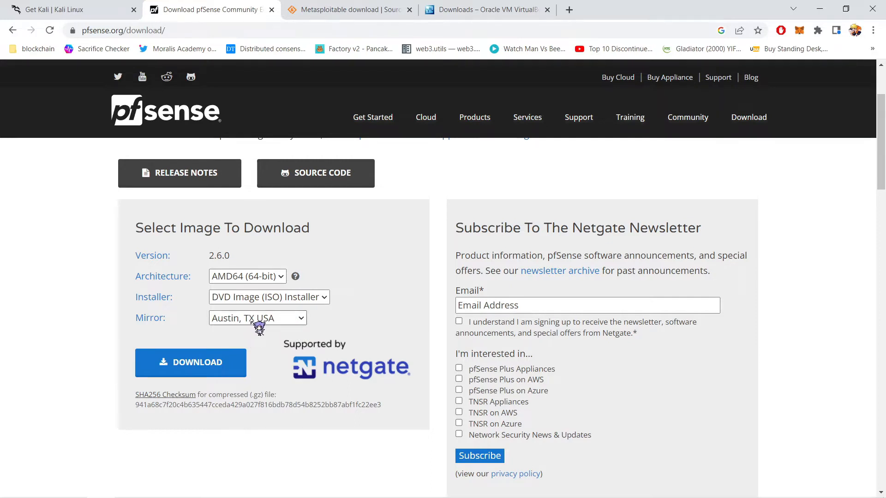
# Step: Keep the Austin, TX USA mirror and start the pfSense-CE-2.6.0 ISO download in IDM
pyautogui.click(253, 319)
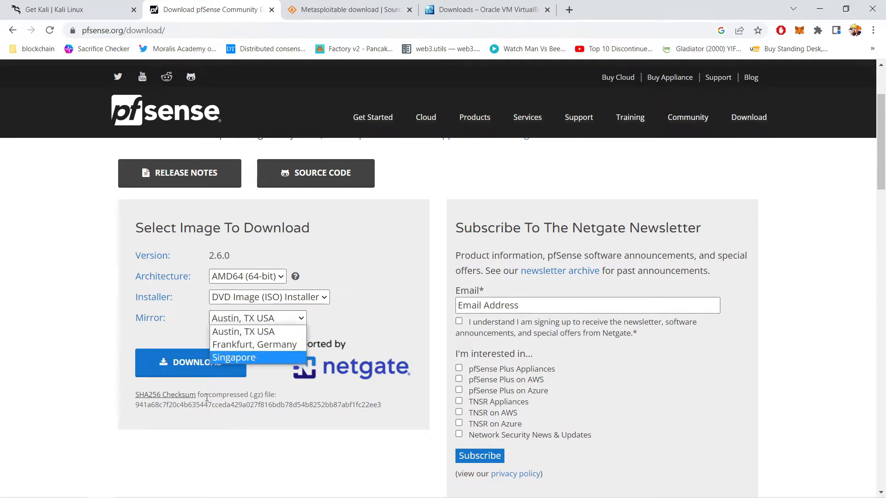
pyautogui.click(106, 339)
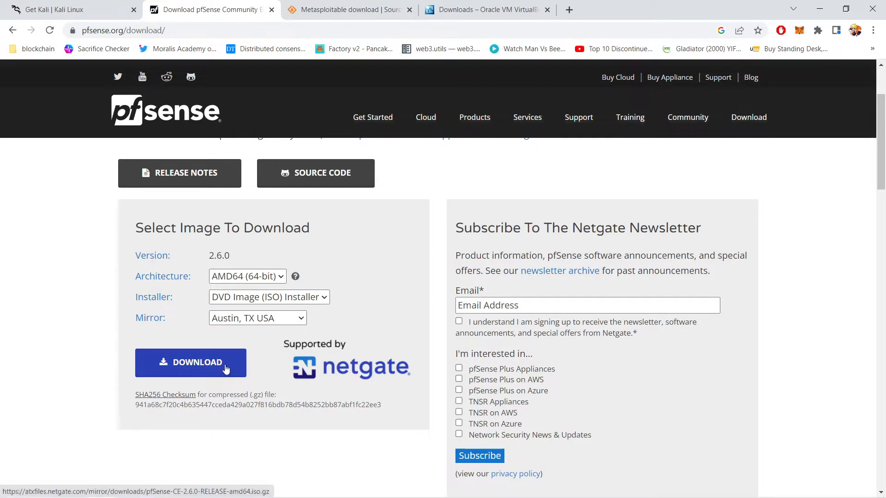
pyautogui.click(251, 319)
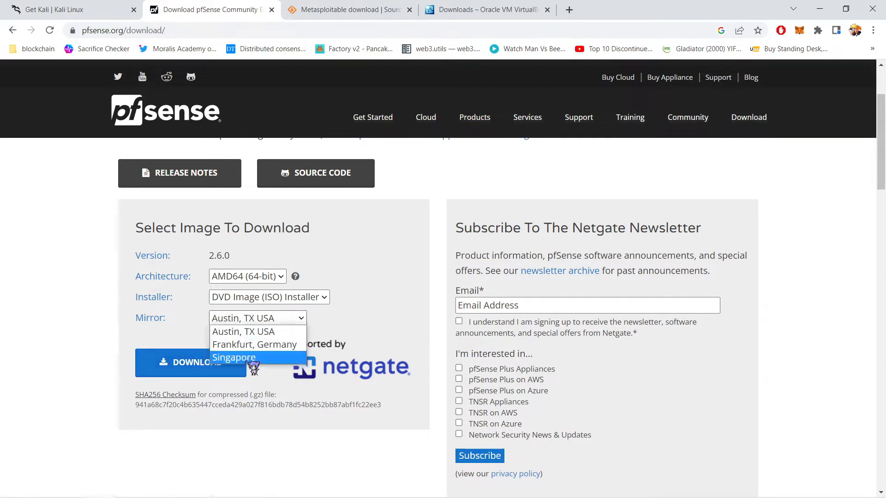
pyautogui.click(193, 339)
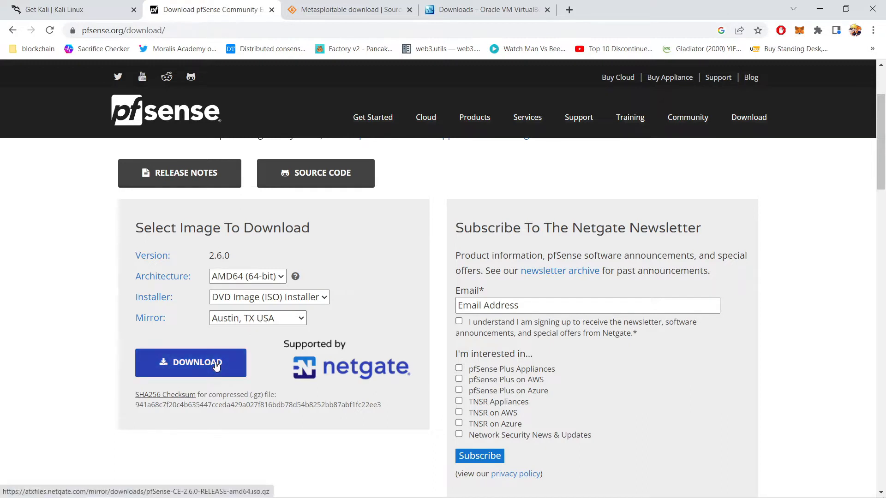
pyautogui.click(234, 363)
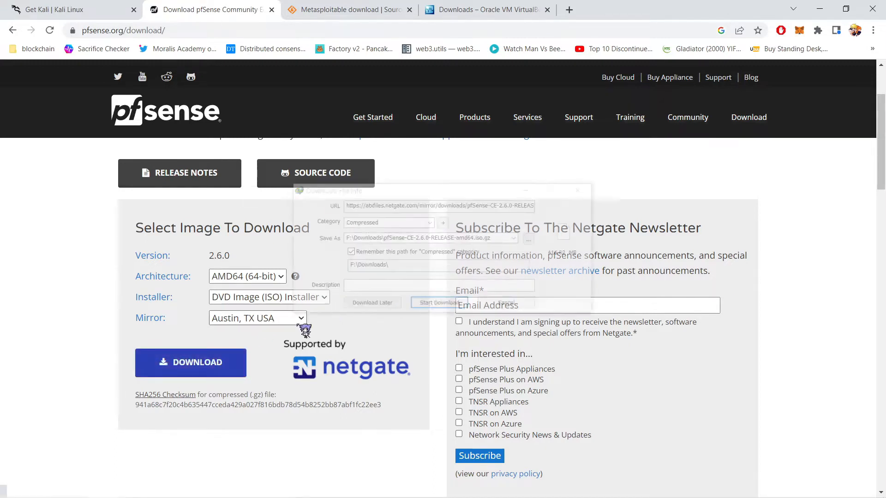
pyautogui.click(439, 305)
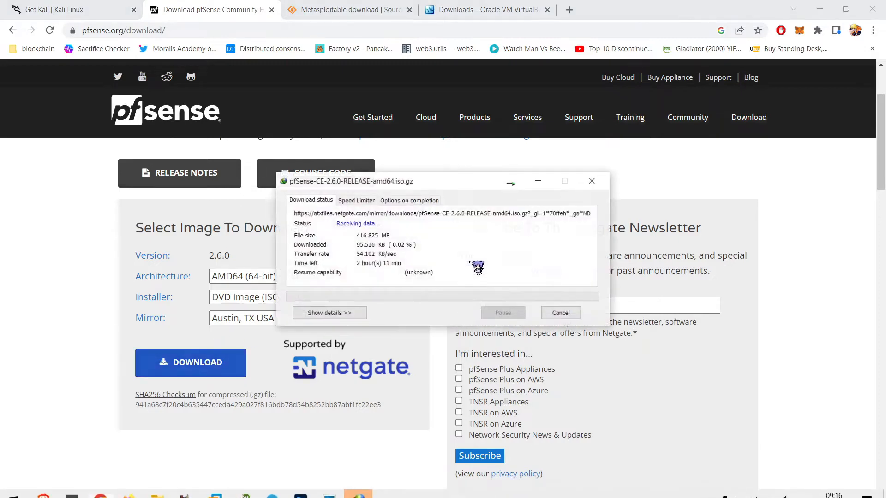
pyautogui.click(512, 184)
# Step: Review the Kali, Metasploitable and pfSense downloads in E:\Labs\VBox, then return to Chrome
pyautogui.click(820, 8)
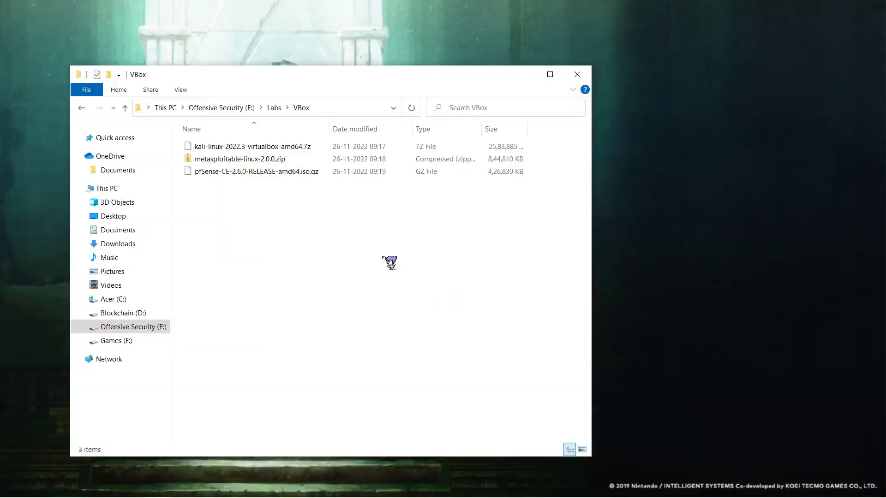
pyautogui.moveTo(382, 256); pyautogui.dragTo(326, 130)
pyautogui.click(313, 297)
pyautogui.moveTo(339, 77); pyautogui.dragTo(287, 90)
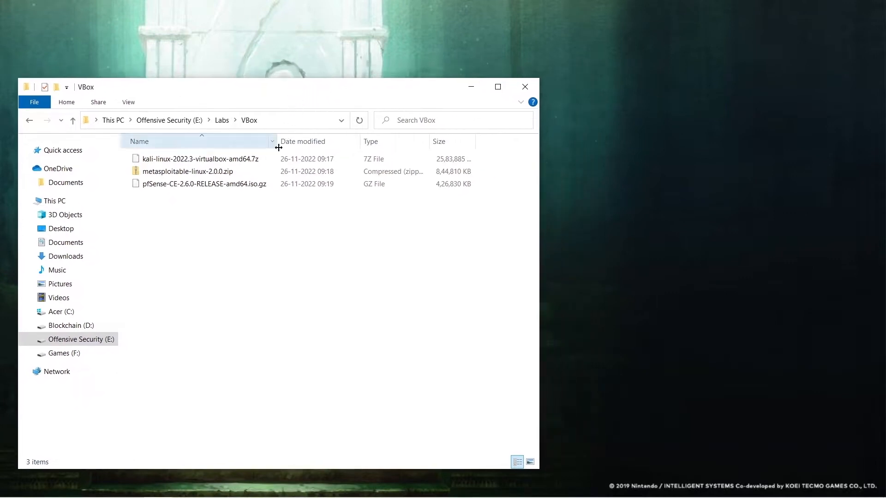
pyautogui.moveTo(242, 225); pyautogui.dragTo(223, 164)
pyautogui.click(237, 237)
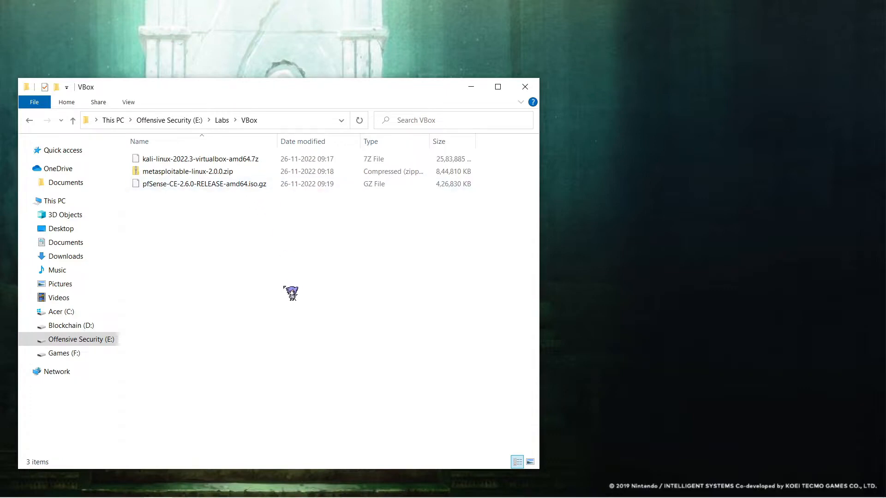
pyautogui.click(98, 488)
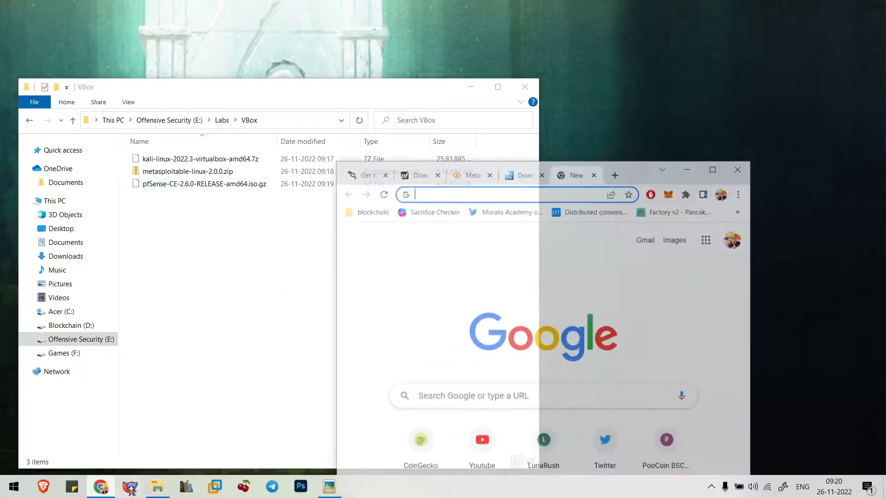
# Step: Search '7z', open the 7-Zip download page, and restore Chrome beside the VBox folder
pyautogui.doubleClick(677, 154)
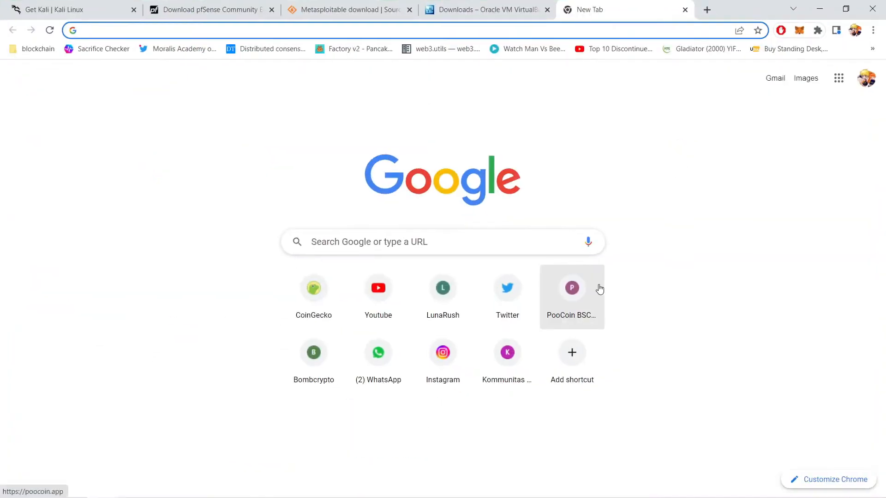
pyautogui.write('7z')
pyautogui.press('Return')
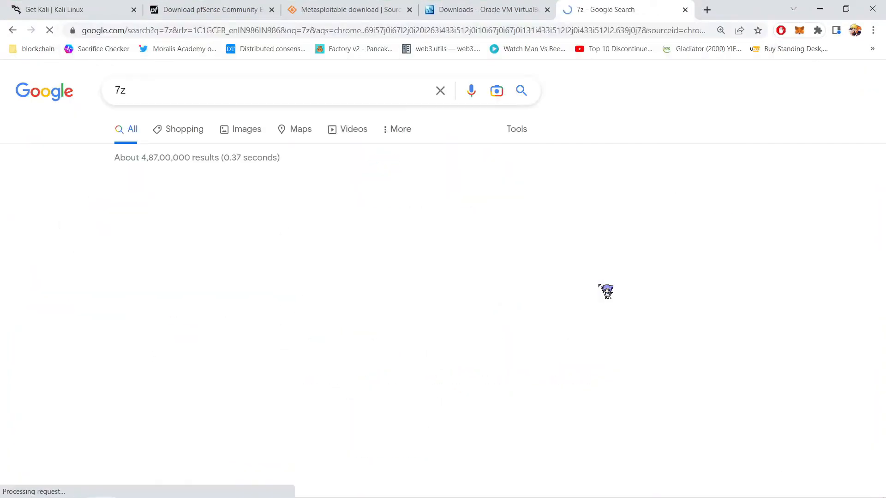
pyautogui.click(178, 206)
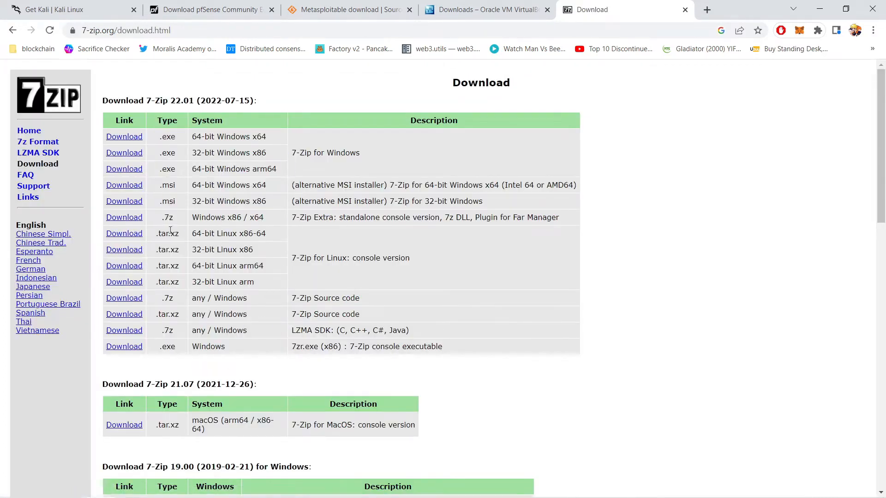
pyautogui.moveTo(743, 3); pyautogui.dragTo(503, 4)
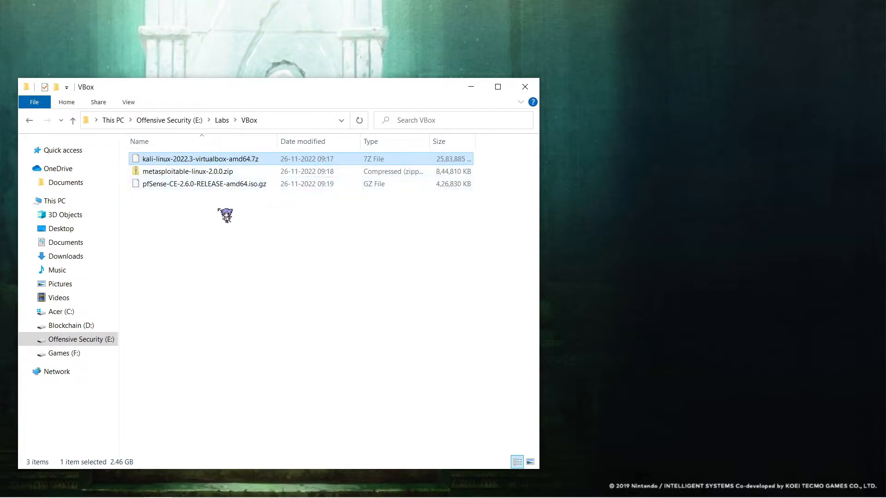
pyautogui.rightClick(225, 160)
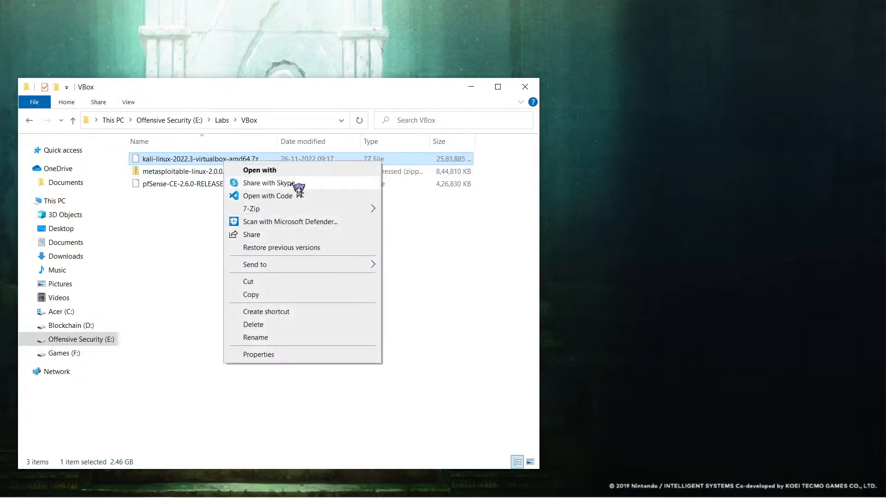
pyautogui.moveTo(343, 212)
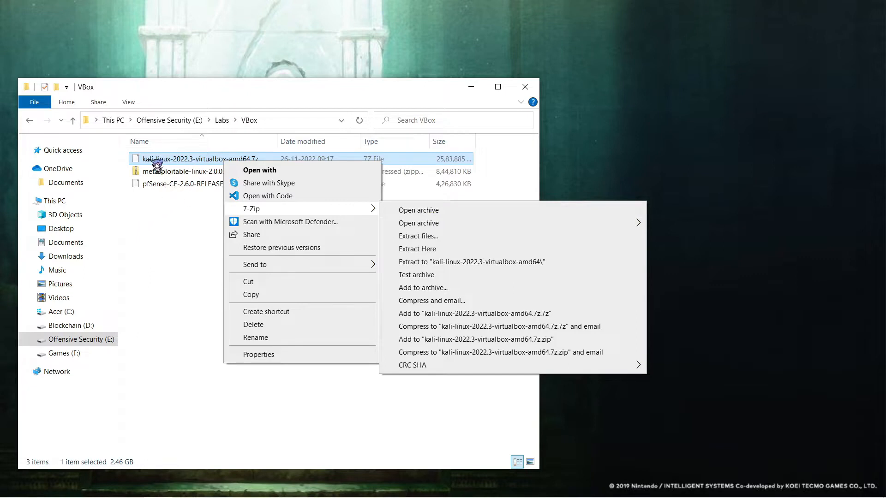
pyautogui.click(276, 172)
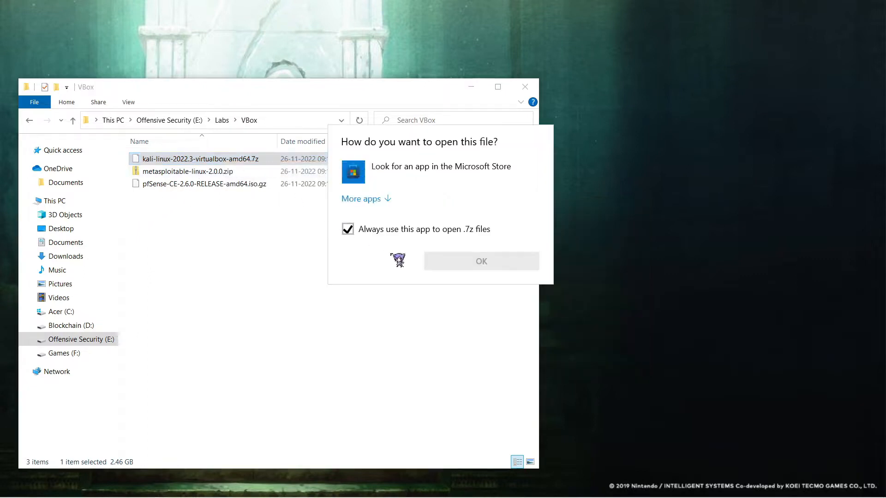
pyautogui.click(391, 200)
pyautogui.scroll(-10, 425, 336)
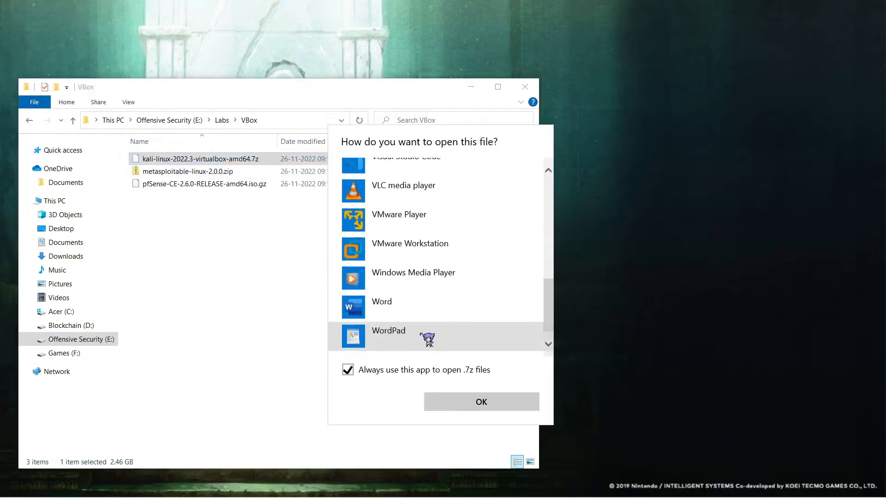
pyautogui.scroll(-1, 428, 339)
pyautogui.click(421, 341)
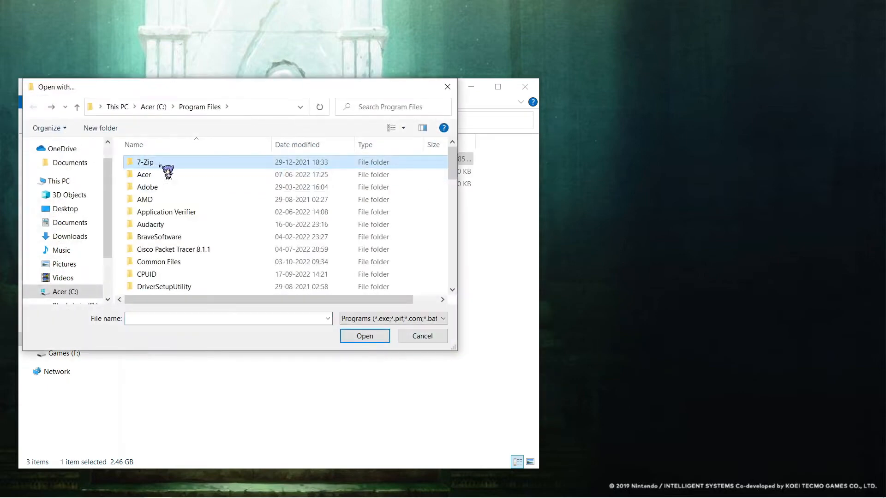
pyautogui.doubleClick(141, 168)
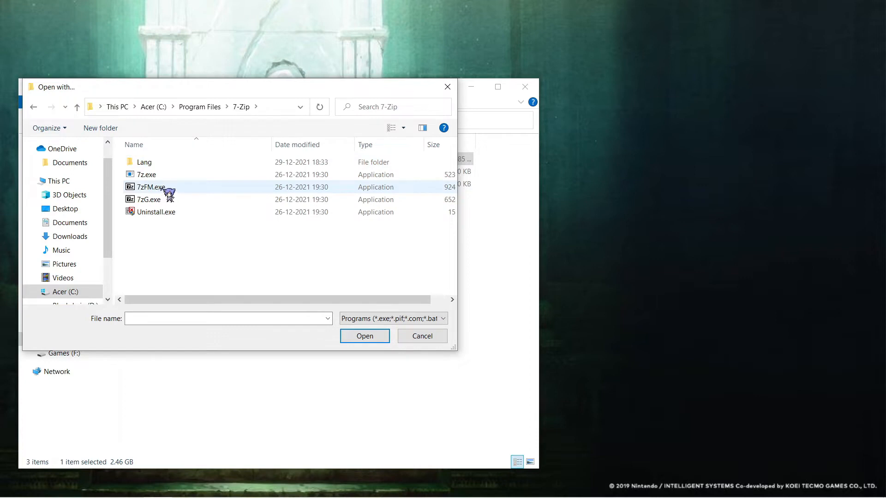
pyautogui.click(164, 189)
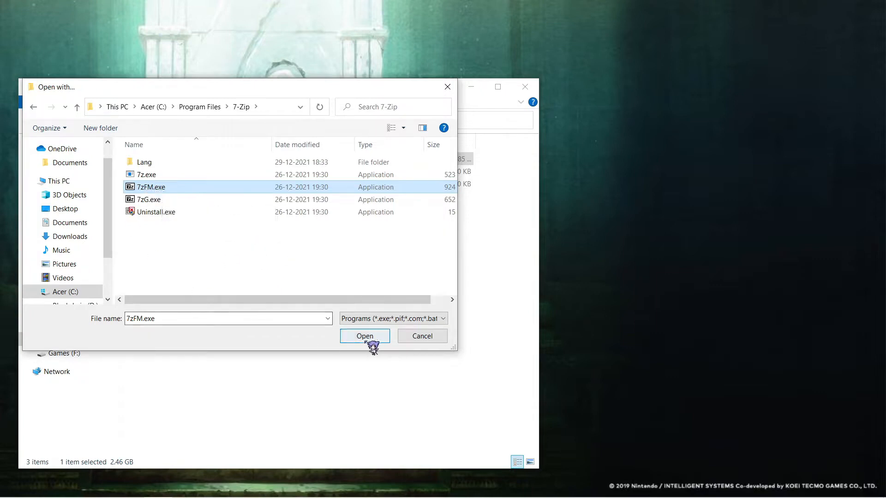
pyautogui.click(424, 339)
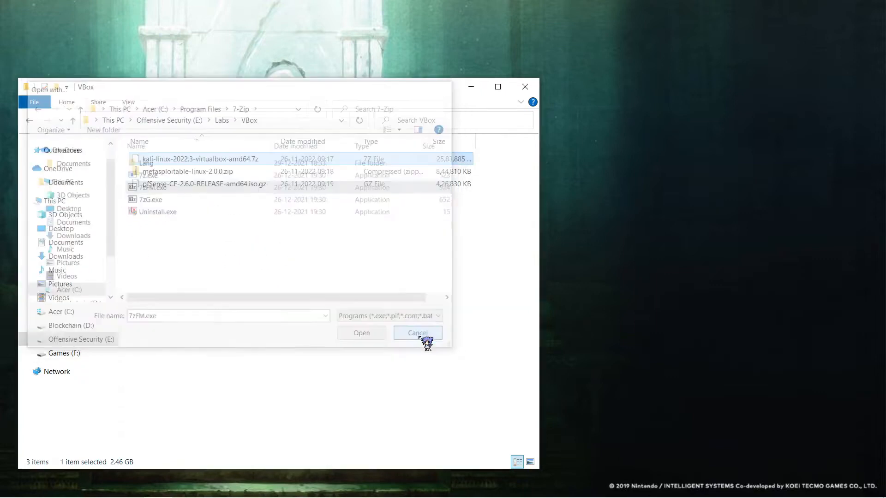
pyautogui.rightClick(200, 158)
# Step: Extract the kali-linux and Metasploitable2-Linux folders into VBox with 7-Zip
pyautogui.moveTo(256, 204)
pyautogui.click(455, 206)
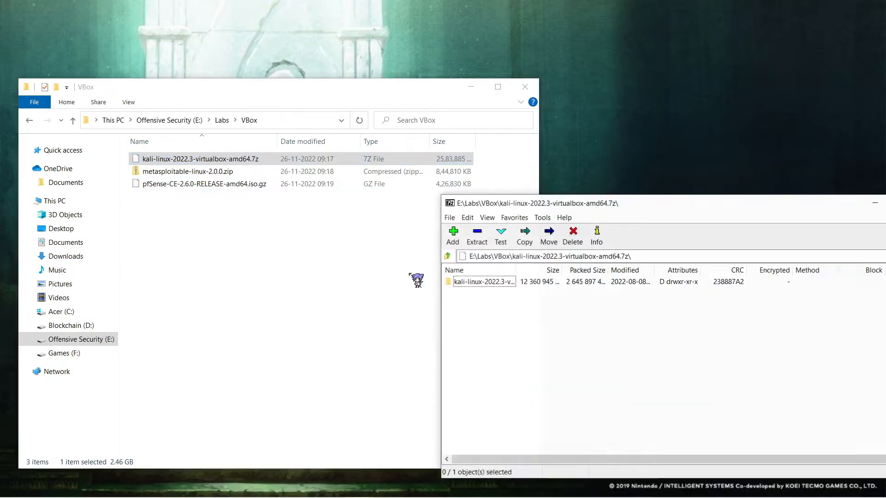
pyautogui.click(480, 282)
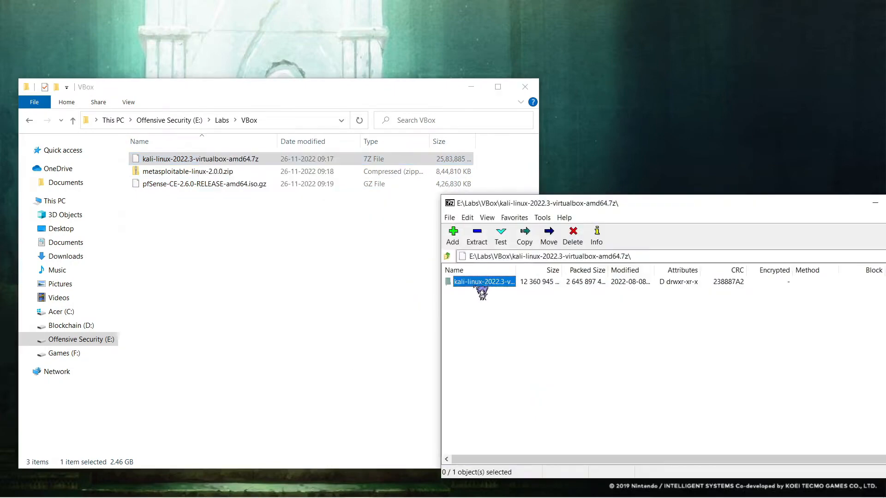
pyautogui.moveTo(294, 318); pyautogui.dragTo(294, 319)
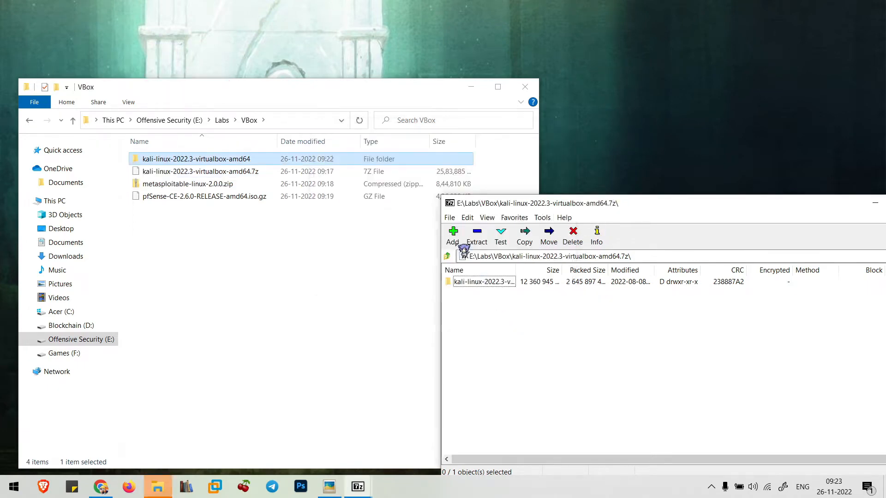
pyautogui.doubleClick(451, 204)
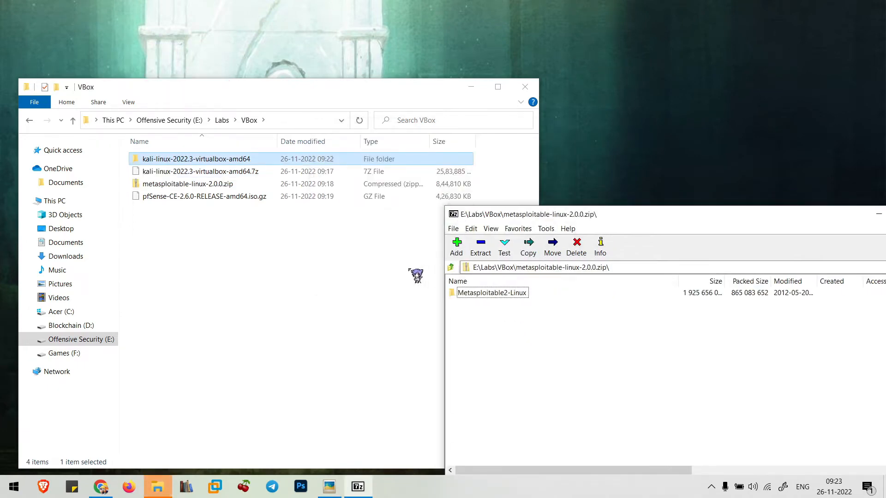
pyautogui.moveTo(492, 293); pyautogui.dragTo(320, 328)
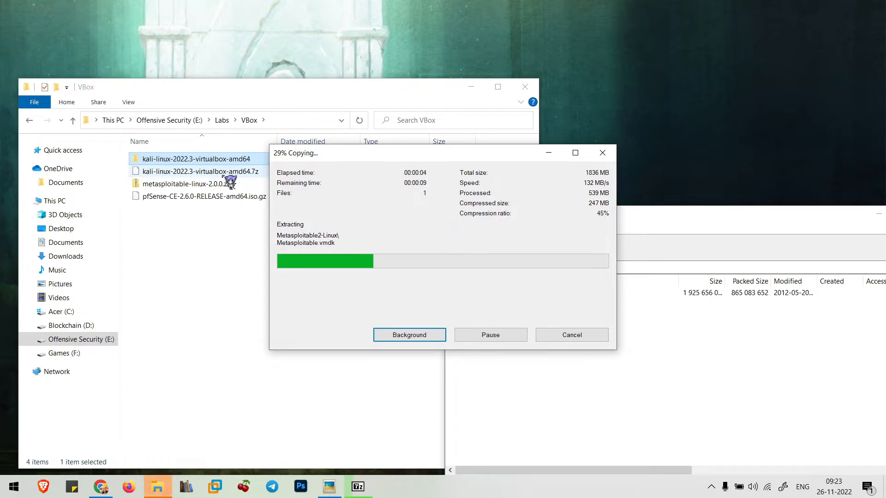
# Step: Extract pfSense-CE-2.6.0-RELEASE-amd64.iso from its archive using 7-Zip
pyautogui.rightClick(211, 208)
pyautogui.moveTo(350, 259)
pyautogui.click(383, 256)
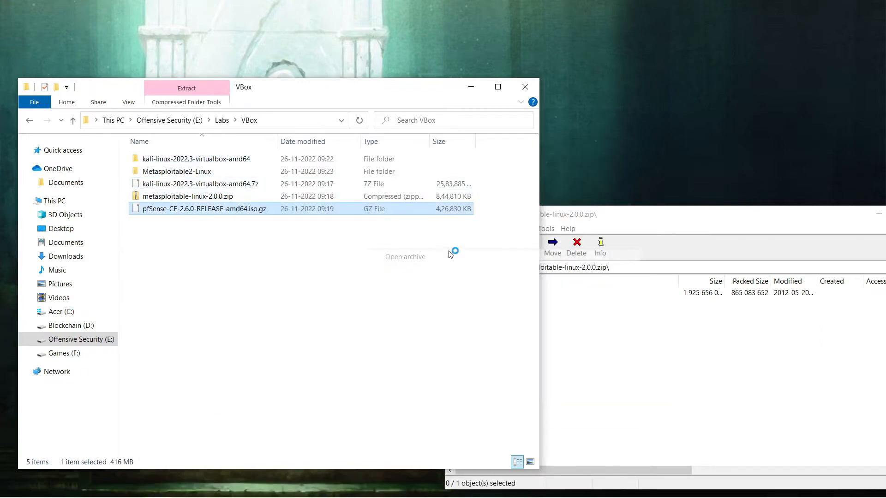
pyautogui.doubleClick(493, 283)
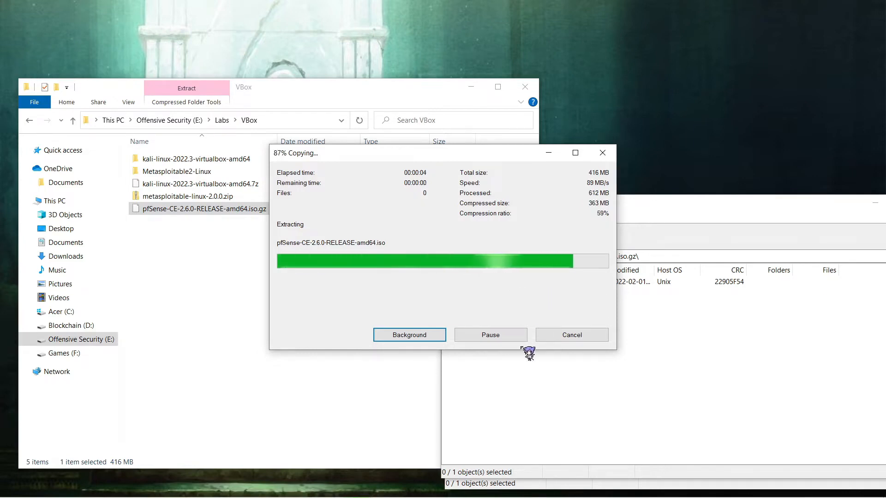
# Step: Close the pfSense and Metasploitable 7-Zip archive windows
pyautogui.click(602, 211)
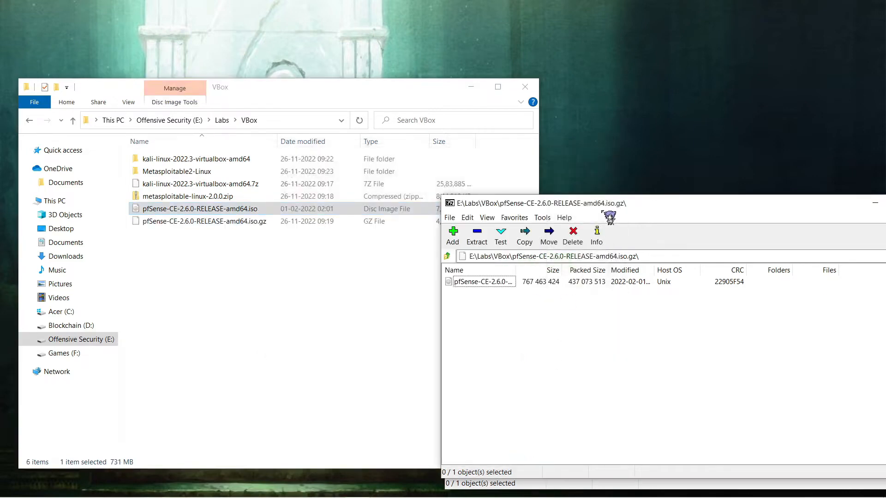
pyautogui.doubleClick(451, 204)
pyautogui.click(556, 220)
pyautogui.doubleClick(454, 216)
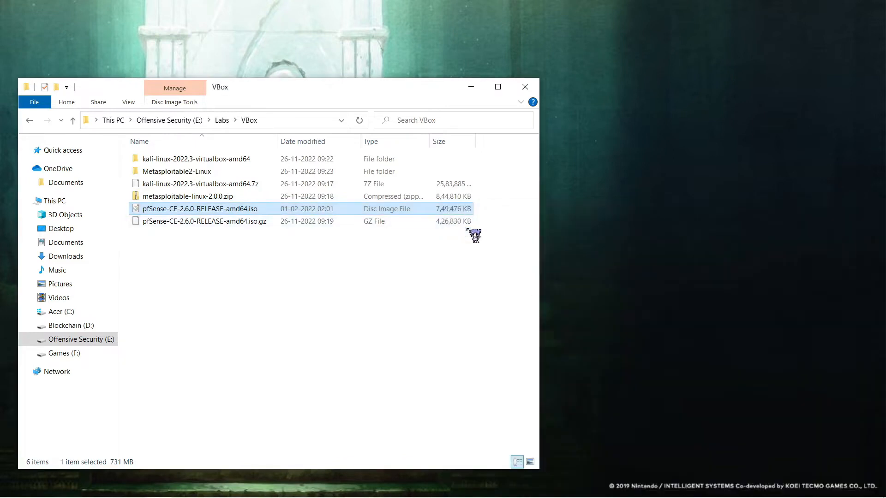
pyautogui.click(452, 342)
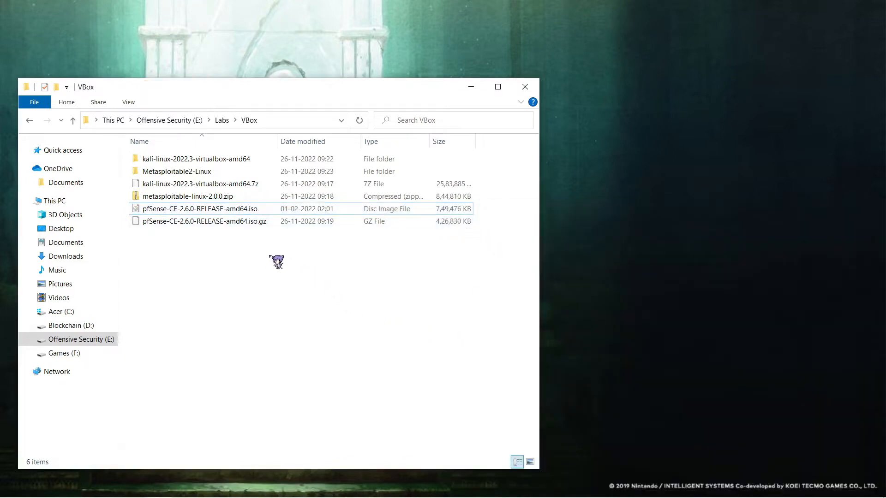
# Step: Cut the Kali .7z, Metasploitable .zip and pfSense .iso.gz archives
pyautogui.click(209, 184)
pyautogui.keyDown('ctrl'); pyautogui.click(208, 209); pyautogui.keyUp('ctrl')
pyautogui.keyDown('ctrl'); pyautogui.click(206, 224); pyautogui.keyUp('ctrl')
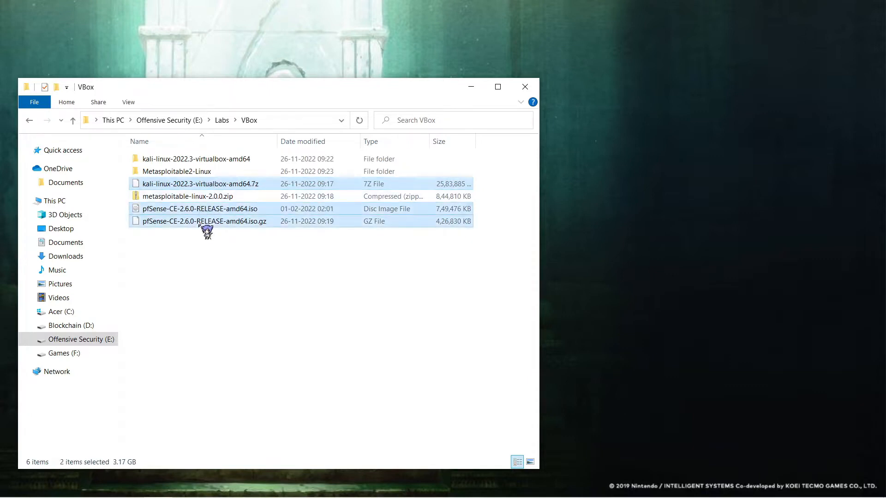
pyautogui.keyDown('ctrl'); pyautogui.click(188, 197); pyautogui.keyUp('ctrl')
pyautogui.keyDown('ctrl'); pyautogui.click(186, 209); pyautogui.keyUp('ctrl')
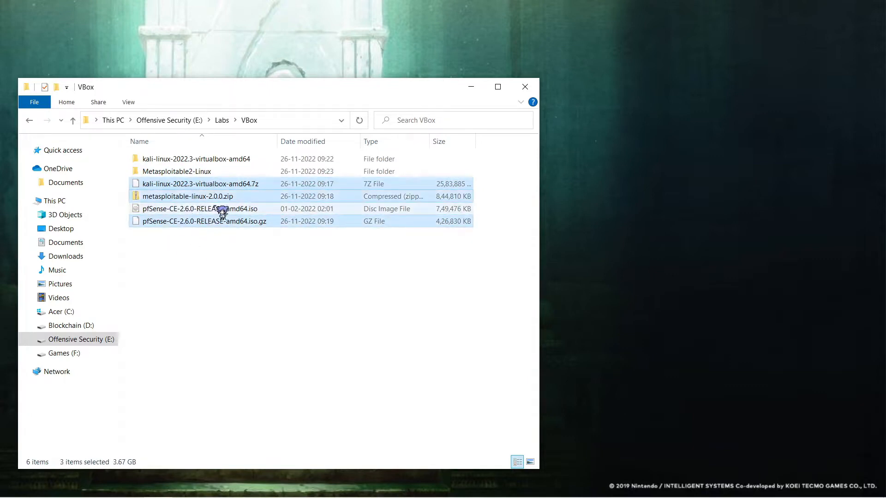
pyautogui.rightClick(226, 190)
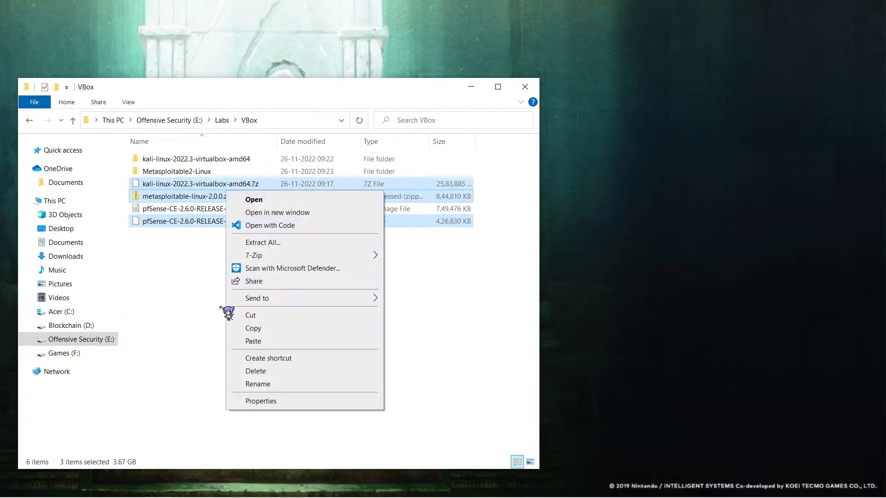
pyautogui.click(302, 316)
# Step: Create a folder named 'iso' in VBox and paste the three archives into it
pyautogui.rightClick(269, 331)
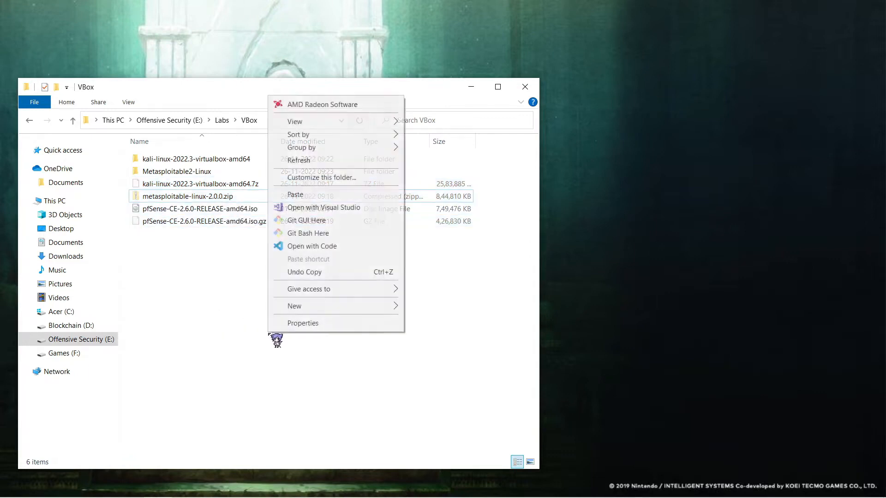
pyautogui.moveTo(350, 306)
pyautogui.click(450, 306)
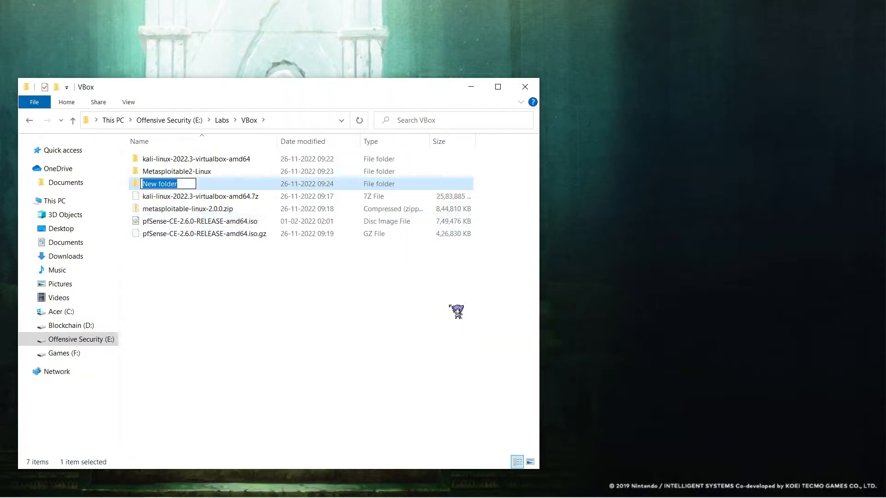
pyautogui.write('iso')
pyautogui.press('Return')
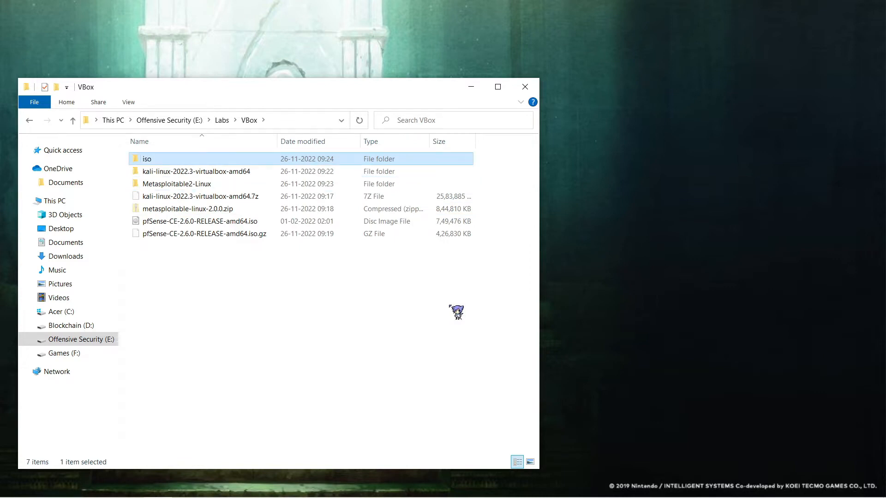
pyautogui.press('Return')
pyautogui.hotkey('ctrl', 'v')
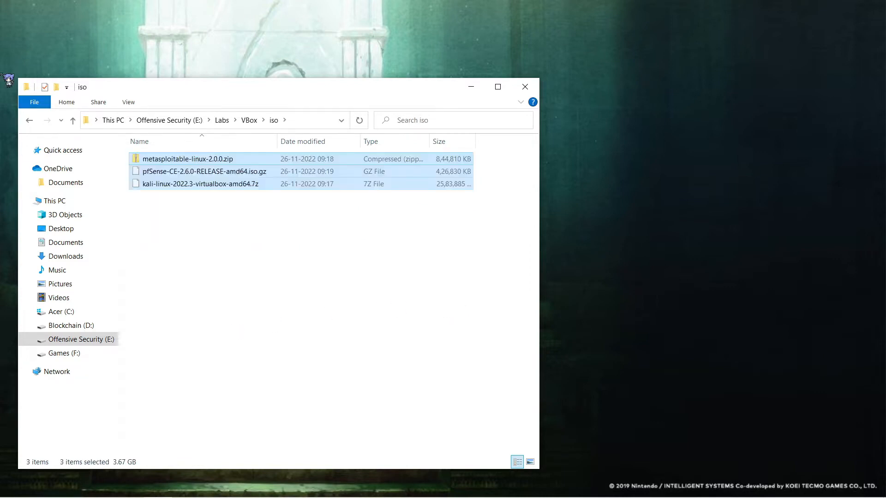
pyautogui.click(29, 121)
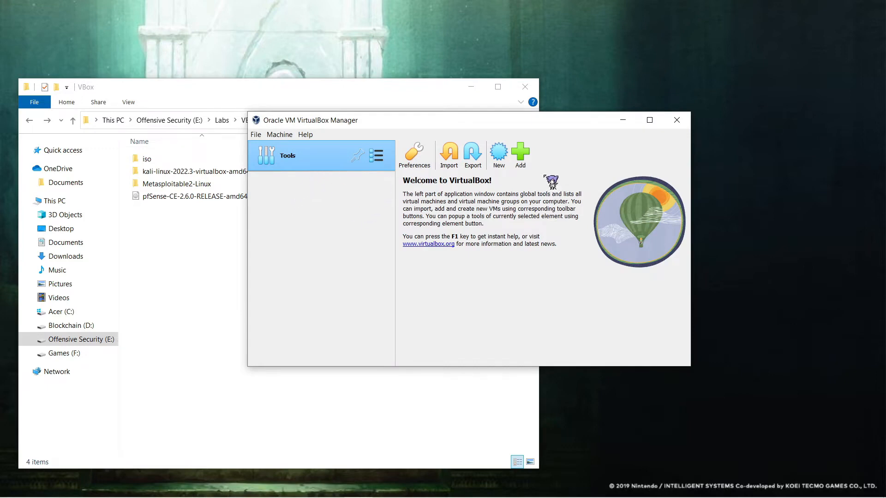
# Step: Register the kali-linux-2022.3-virtualbox-amd64 machine from E:\Labs\VBox in VirtualBox Manager
pyautogui.moveTo(395, 120); pyautogui.dragTo(456, 88)
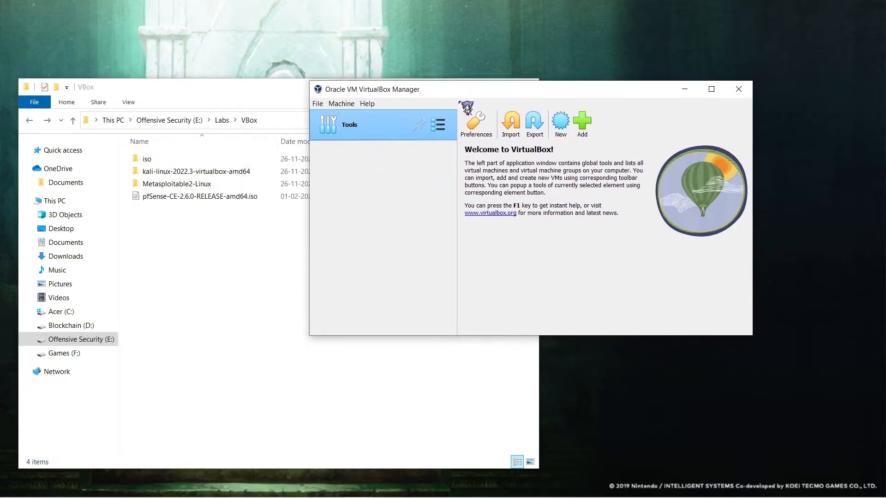
pyautogui.click(561, 129)
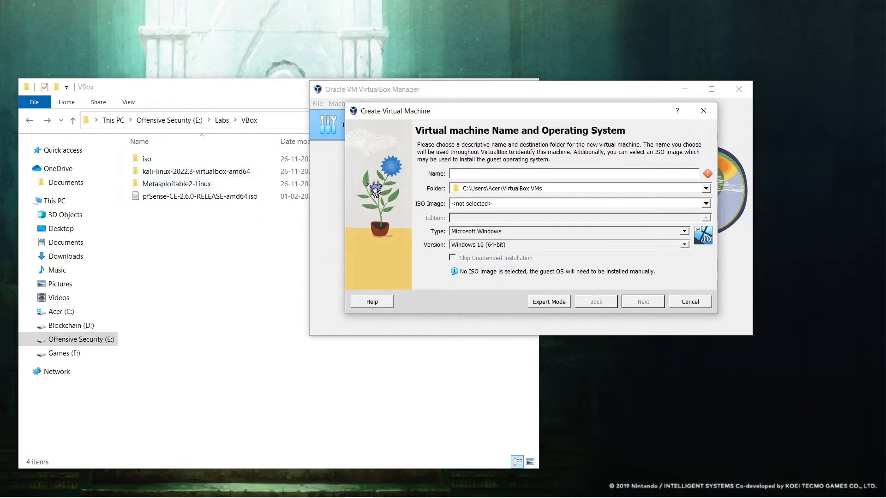
pyautogui.click(689, 301)
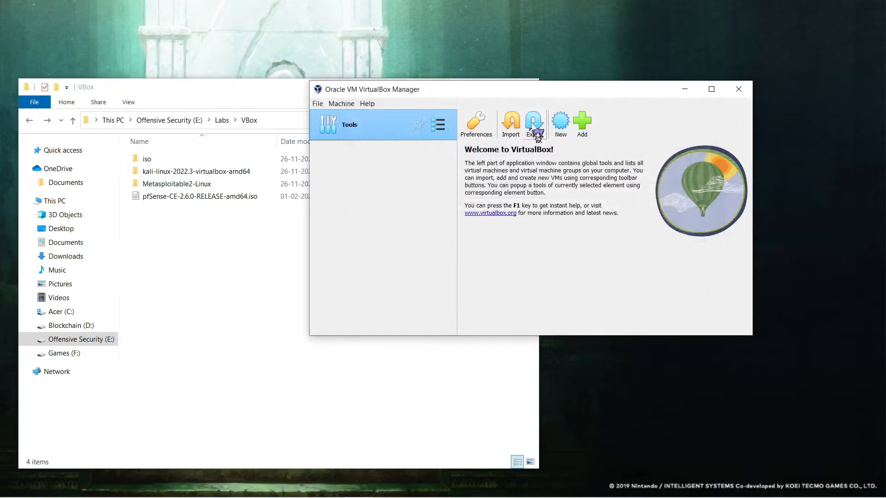
pyautogui.click(582, 123)
pyautogui.click(364, 307)
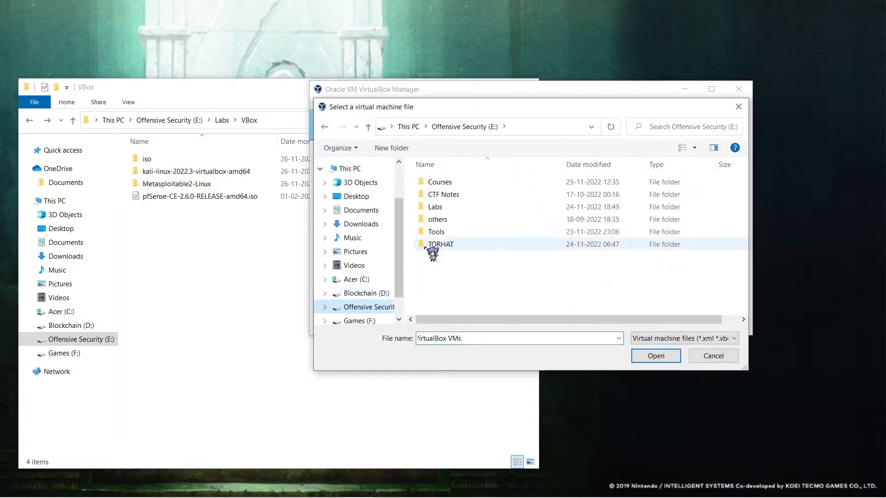
pyautogui.doubleClick(454, 207)
pyautogui.doubleClick(452, 209)
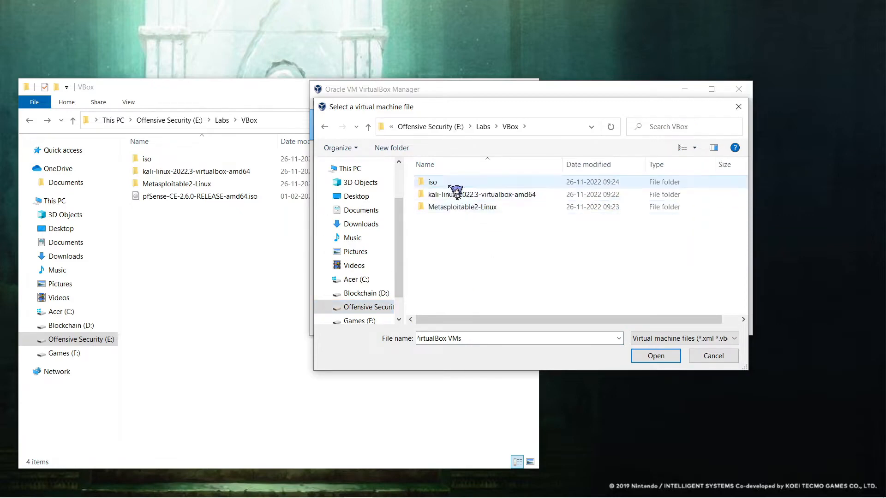
pyautogui.click(457, 197)
pyautogui.doubleClick(462, 197)
pyautogui.doubleClick(461, 181)
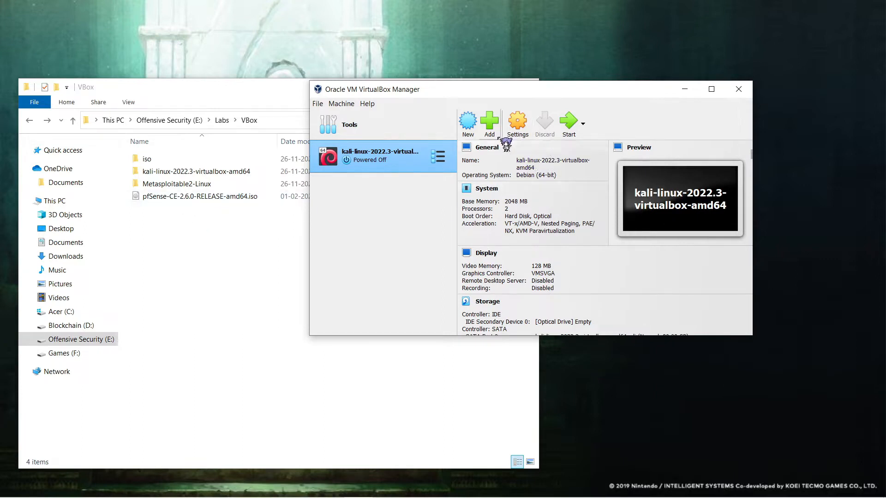
pyautogui.doubleClick(206, 184)
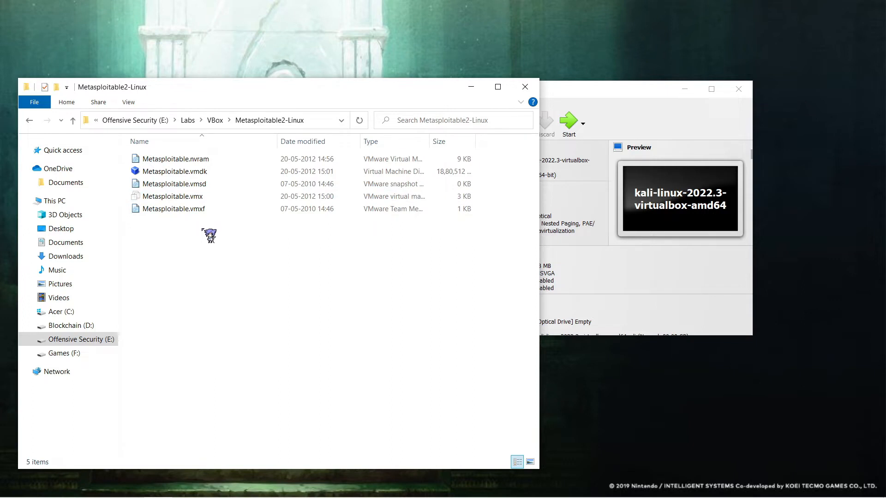
# Step: Look over Metasploitable.vmdk and the vmsd, vmx and vmxf files in Metasploitable2-Linux
pyautogui.click(213, 172)
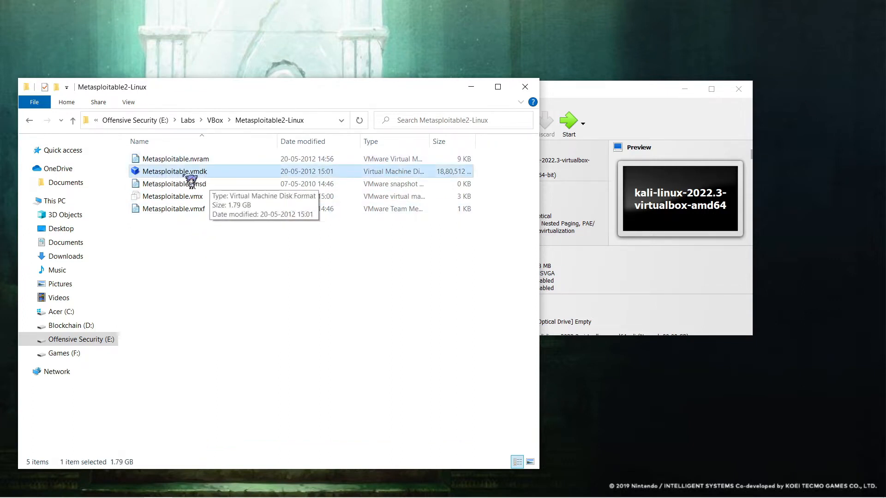
pyautogui.moveTo(436, 241); pyautogui.dragTo(404, 196)
pyautogui.click(478, 161)
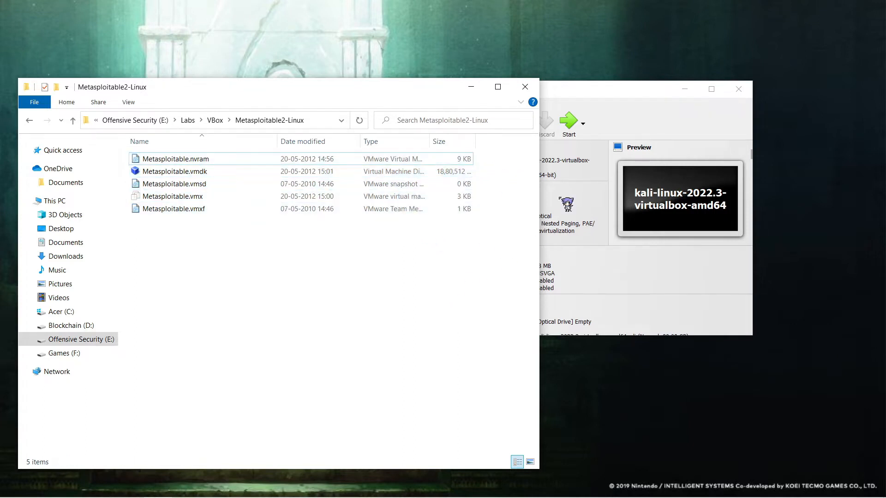
# Step: Browse to Metasploitable2-Linux from VirtualBox's Add dialog, then cancel without adding
pyautogui.click(544, 233)
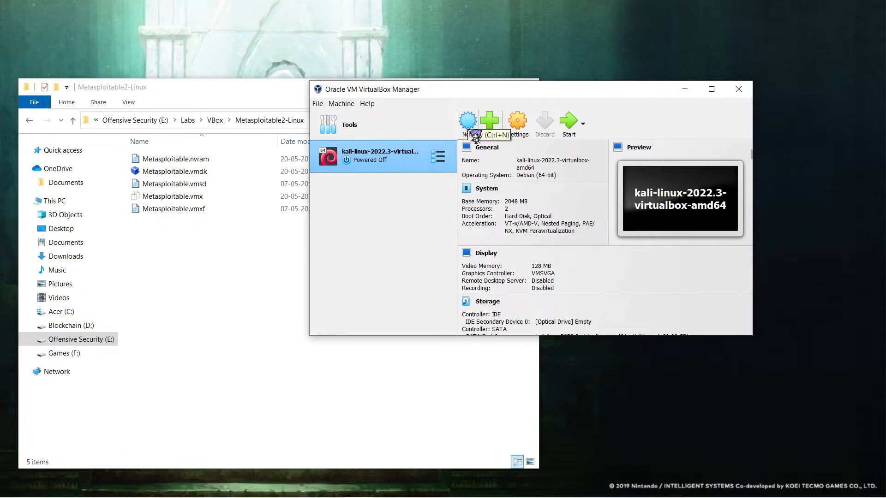
pyautogui.click(490, 121)
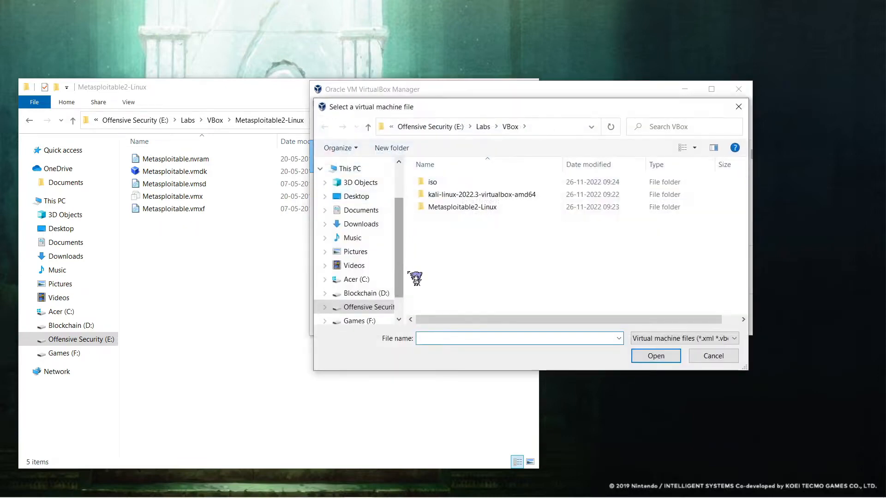
pyautogui.doubleClick(475, 206)
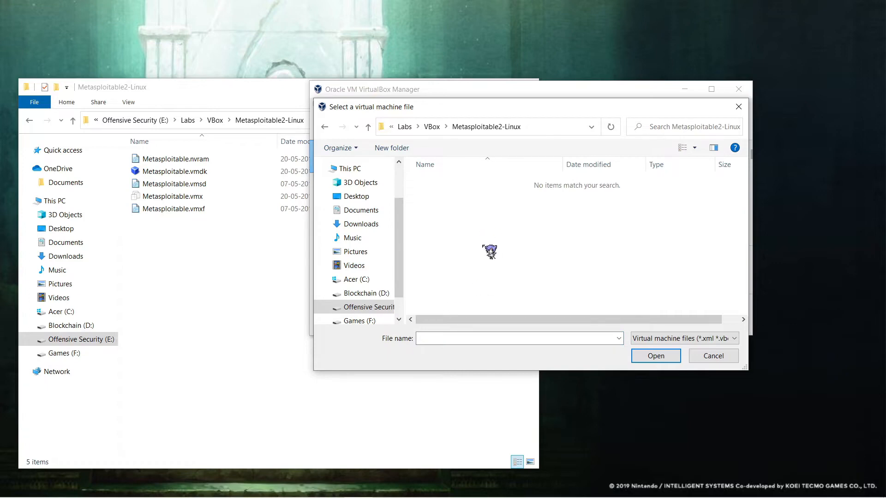
pyautogui.click(713, 355)
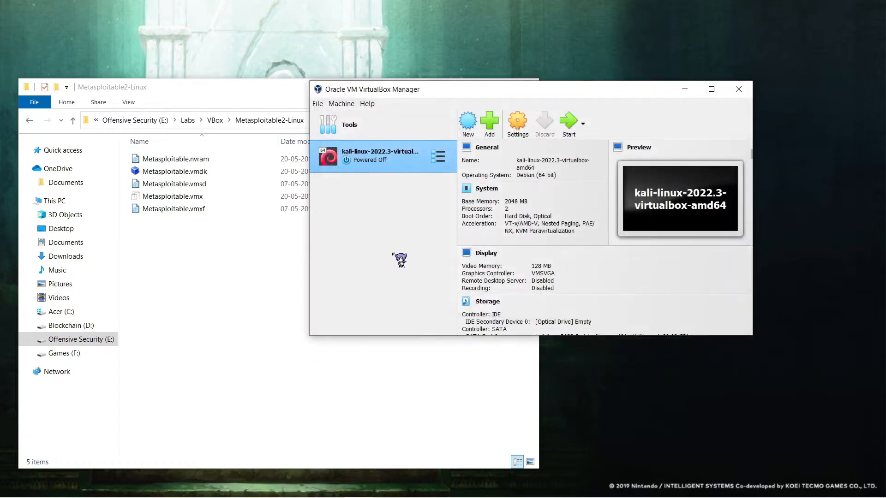
# Step: Start a new VM named metasploitable stored in E:\Labs\VBox\Metasploitable2-Linux
pyautogui.click(467, 134)
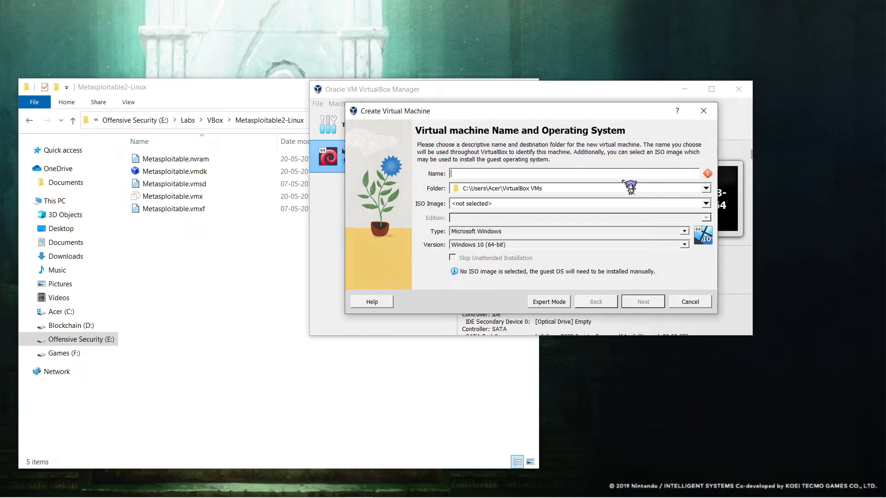
pyautogui.write('metasploitable')
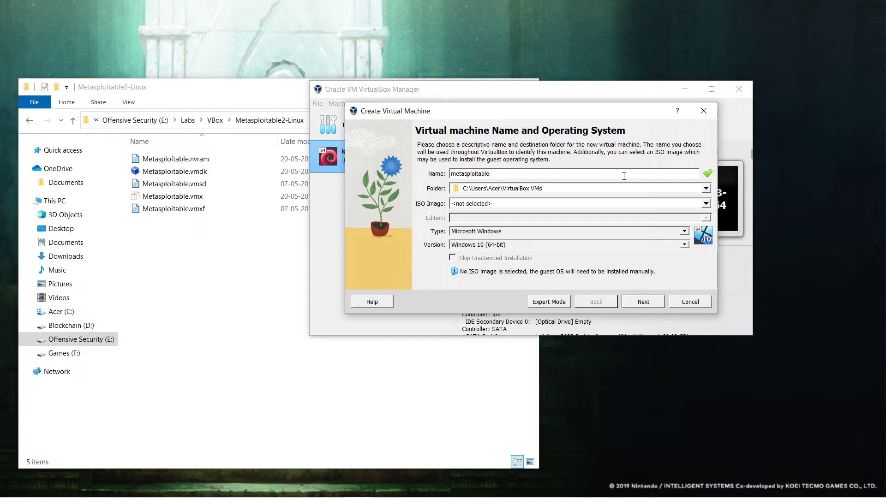
pyautogui.click(706, 188)
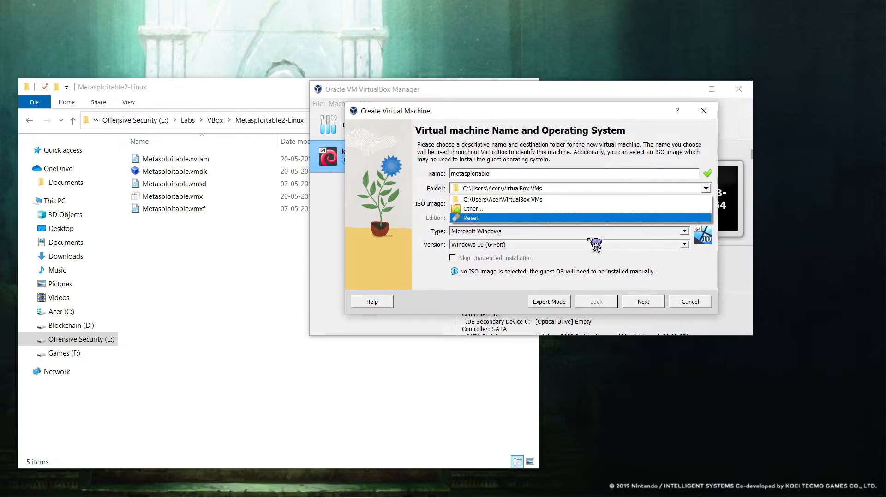
pyautogui.click(585, 219)
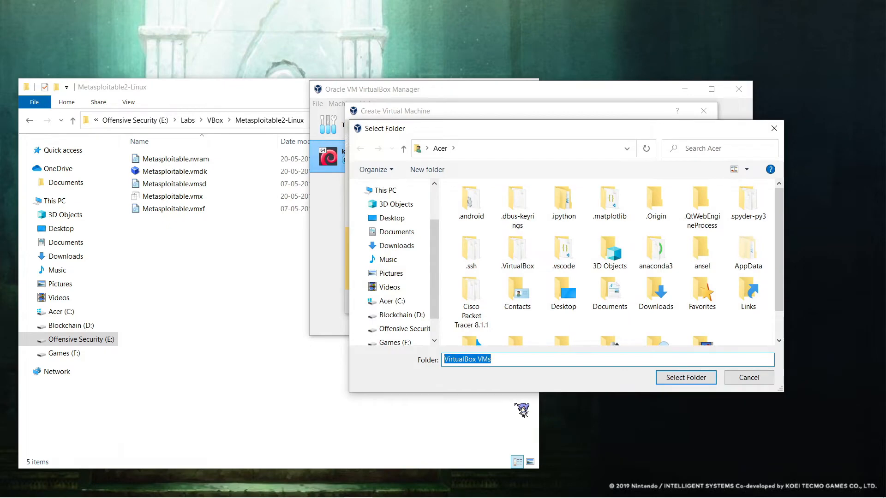
pyautogui.click(335, 323)
pyautogui.doubleClick(433, 226)
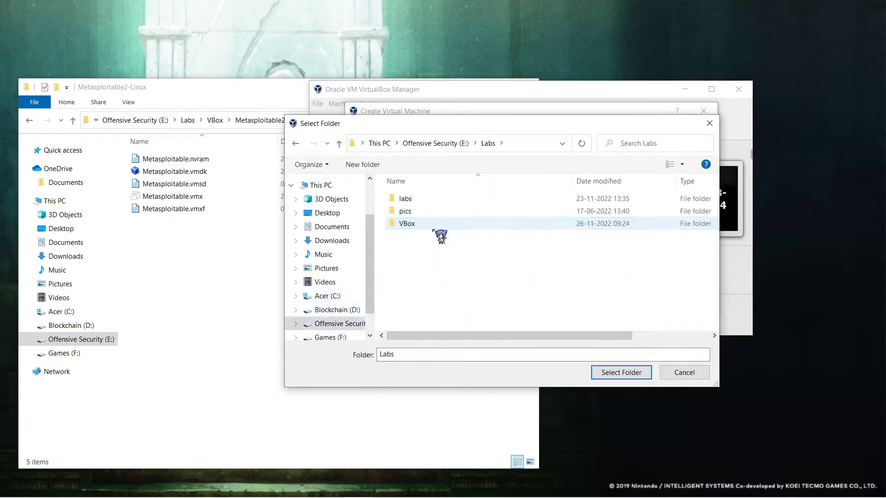
pyautogui.doubleClick(435, 225)
pyautogui.doubleClick(457, 223)
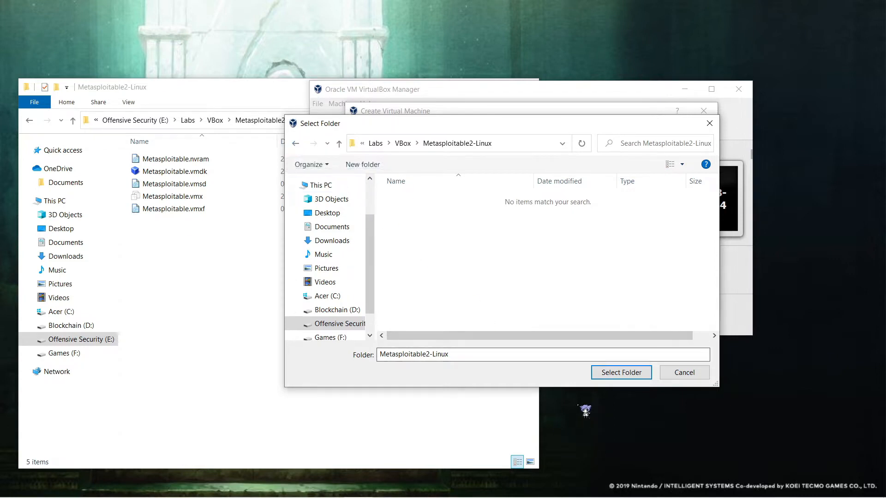
pyautogui.click(621, 373)
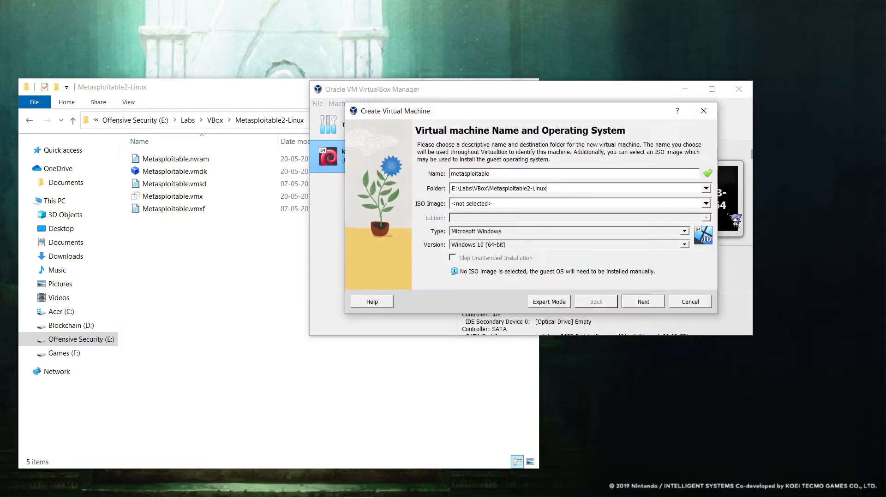
# Step: Browse Metasploitable2-Linux for an ISO image, then cancel without choosing one
pyautogui.click(712, 208)
pyautogui.click(592, 229)
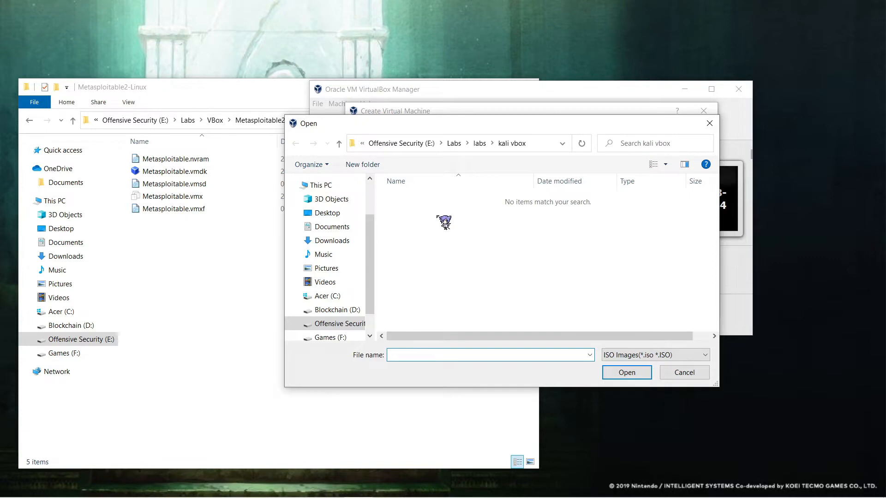
pyautogui.click(461, 146)
pyautogui.doubleClick(475, 226)
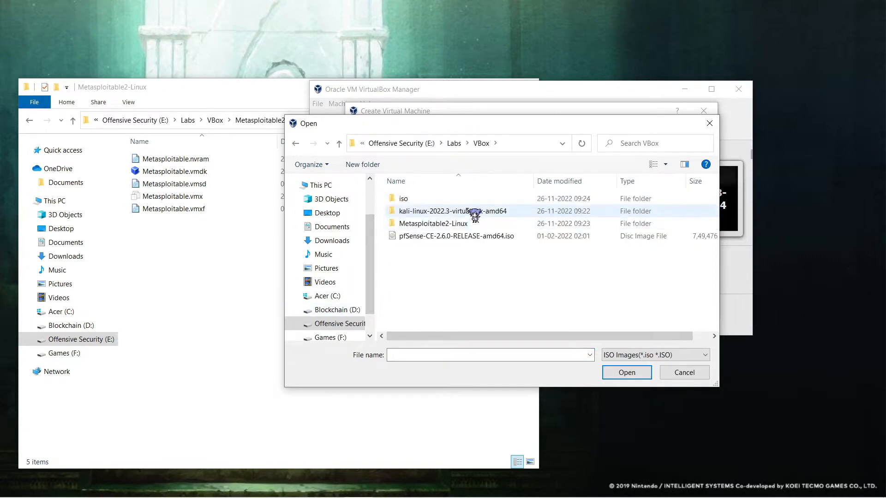
pyautogui.doubleClick(470, 223)
pyautogui.click(672, 355)
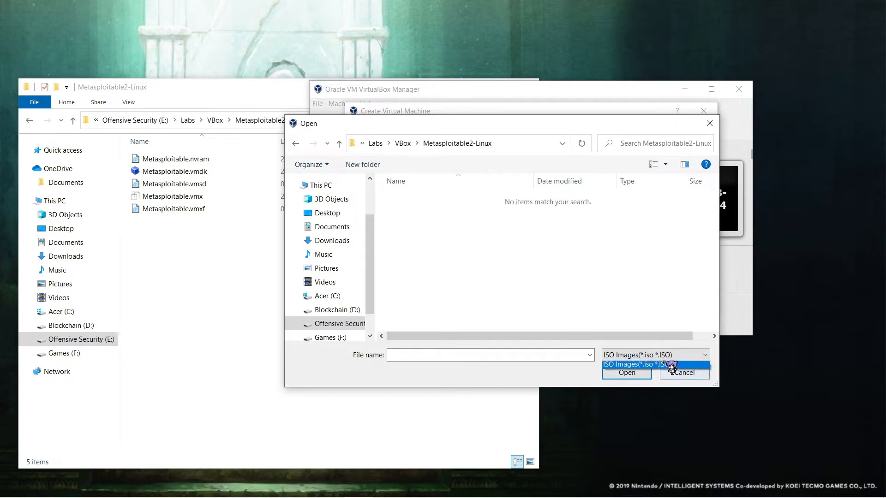
pyautogui.click(666, 364)
pyautogui.click(685, 372)
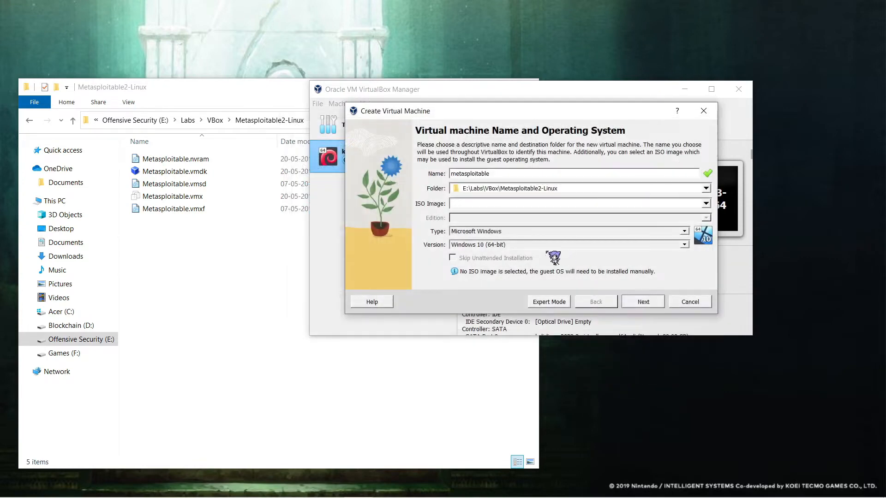
# Step: Set type Linux, 1024 MB base memory, and use an existing virtual hard disk file
pyautogui.click(685, 231)
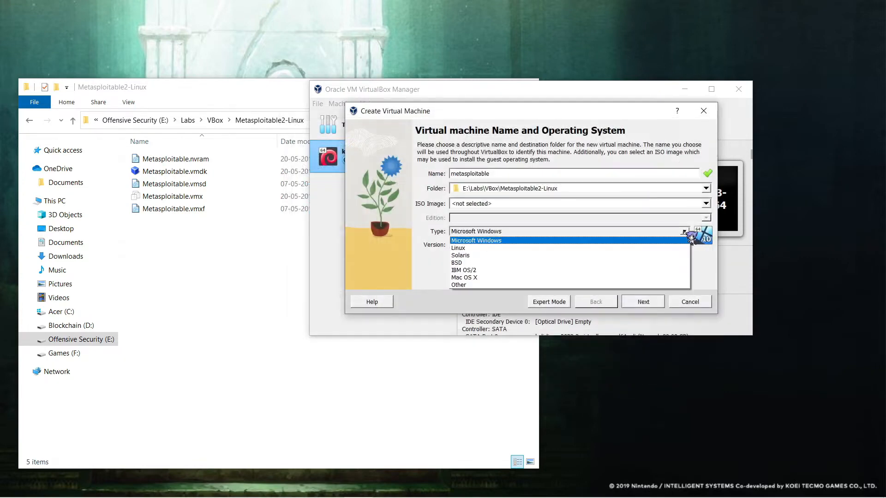
pyautogui.click(664, 247)
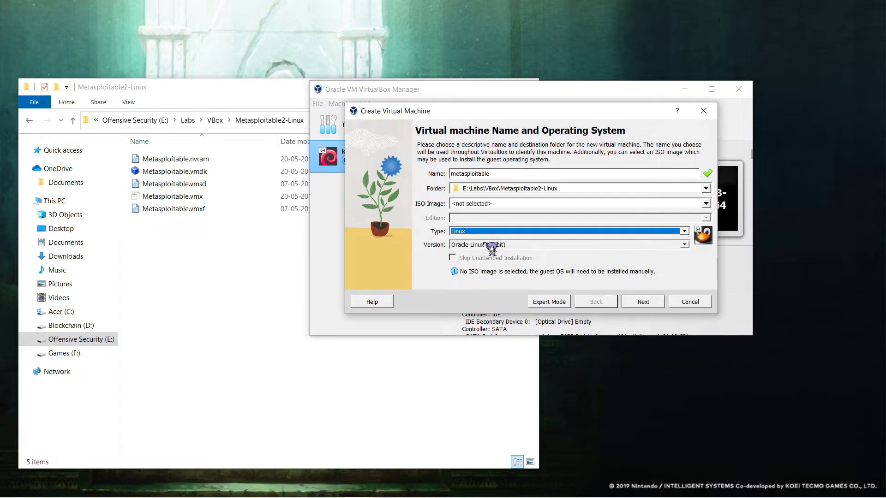
pyautogui.click(644, 303)
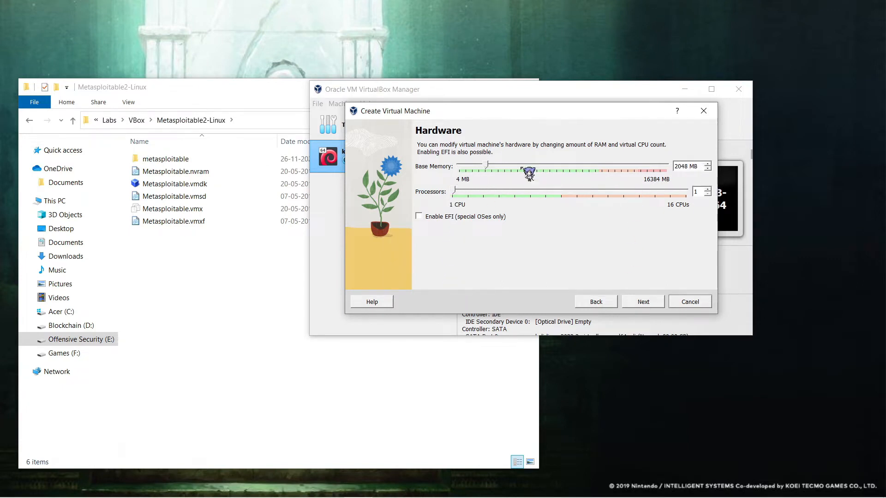
pyautogui.moveTo(486, 165); pyautogui.dragTo(482, 165)
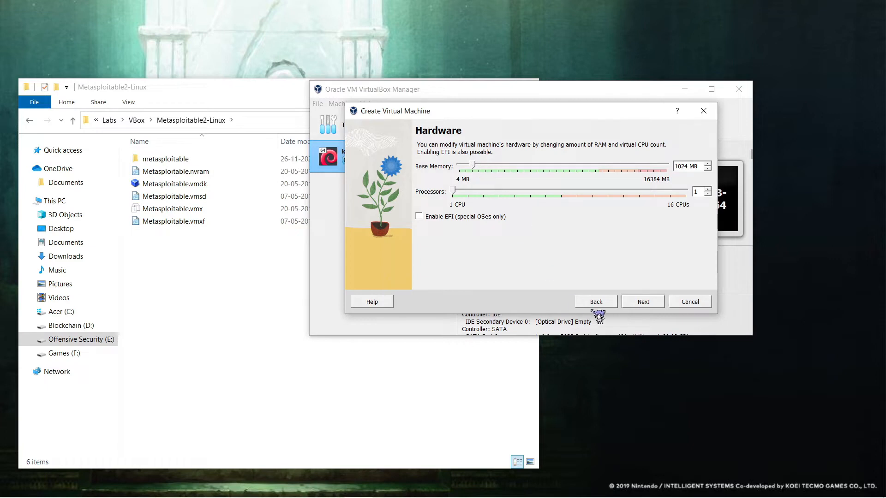
pyautogui.click(648, 302)
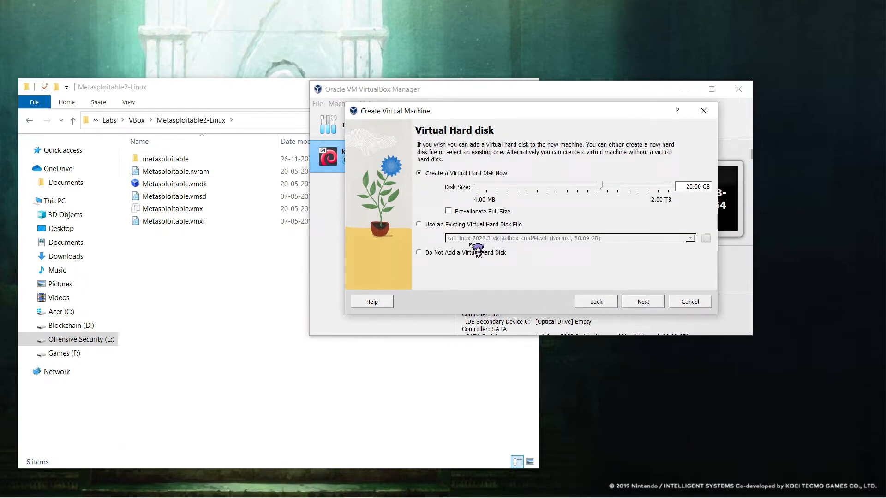
pyautogui.click(419, 224)
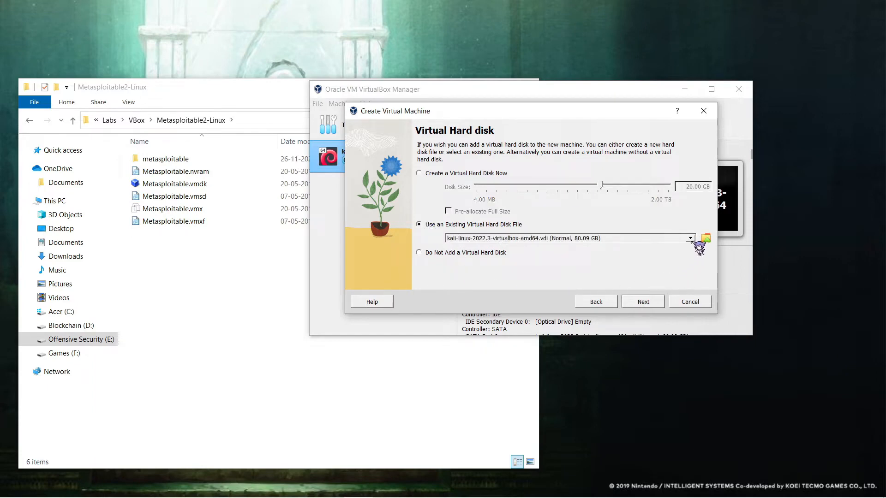
pyautogui.click(706, 238)
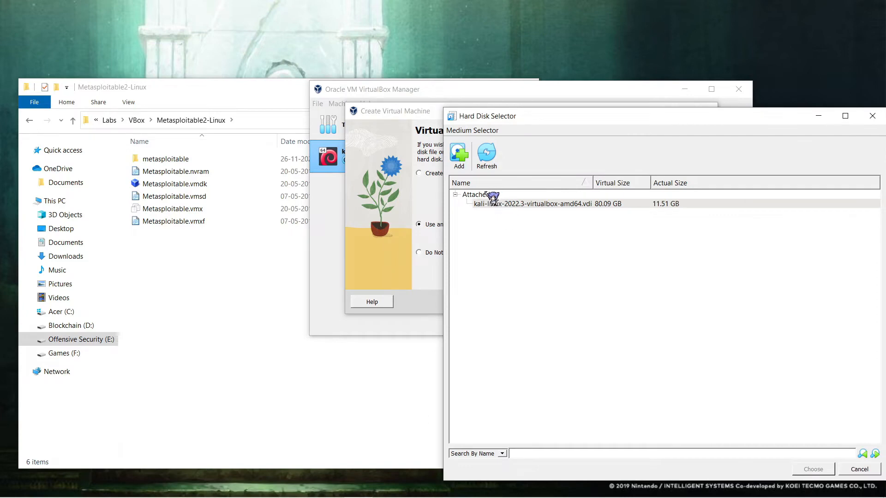
# Step: Add Metasploitable.vmdk (8.00 GB) from E:\Labs\VBox\Metasploitable2-Linux and choose it as the existing disk
pyautogui.click(462, 160)
pyautogui.click(500, 333)
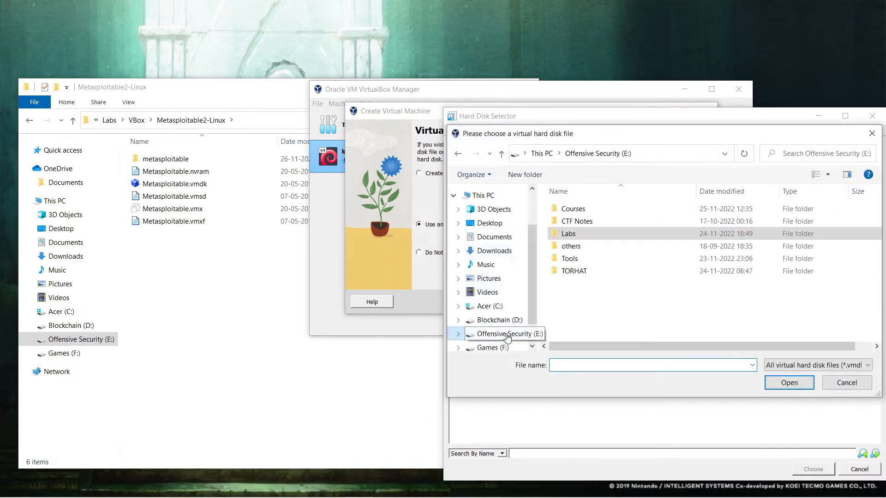
pyautogui.click(621, 235)
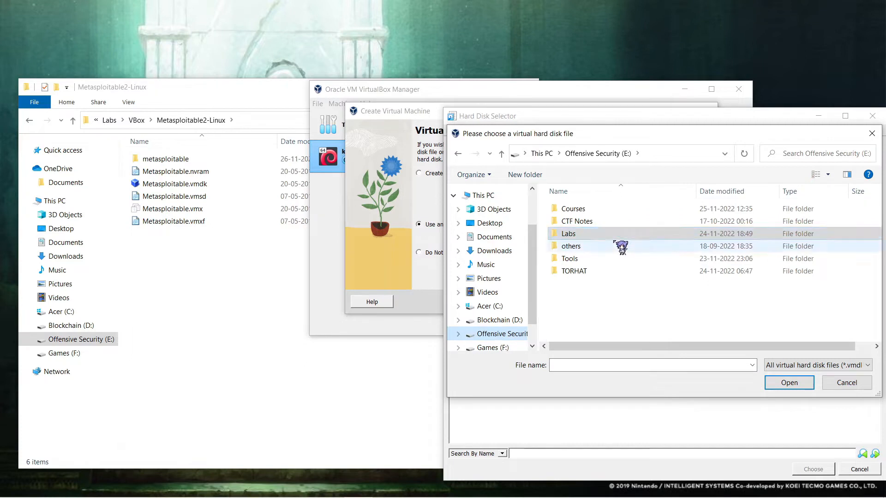
pyautogui.doubleClick(603, 238)
pyautogui.doubleClick(604, 237)
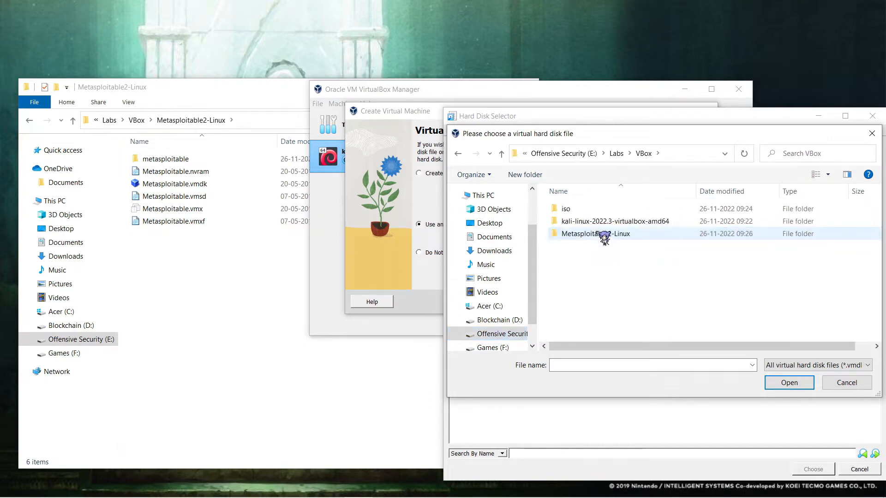
pyautogui.doubleClick(604, 234)
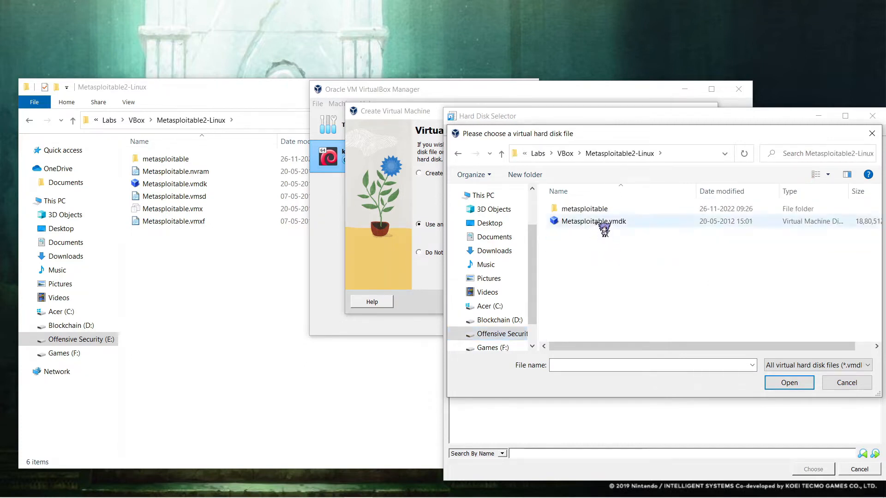
pyautogui.click(604, 226)
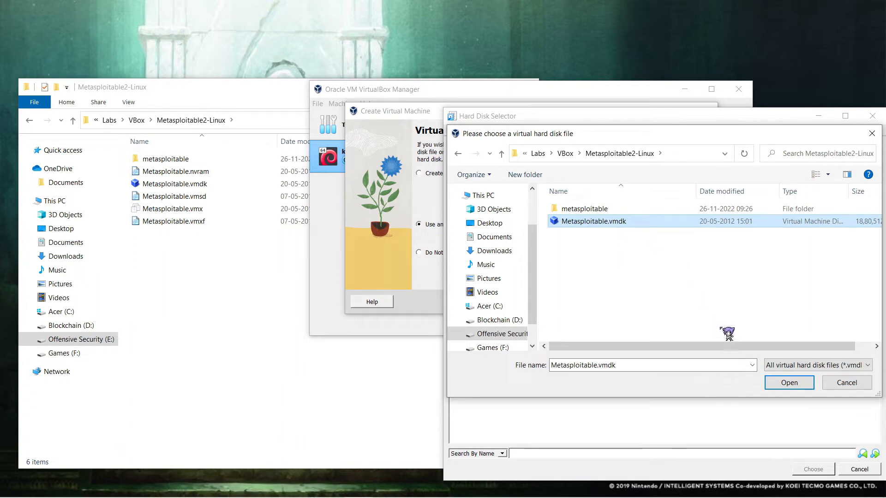
pyautogui.click(796, 383)
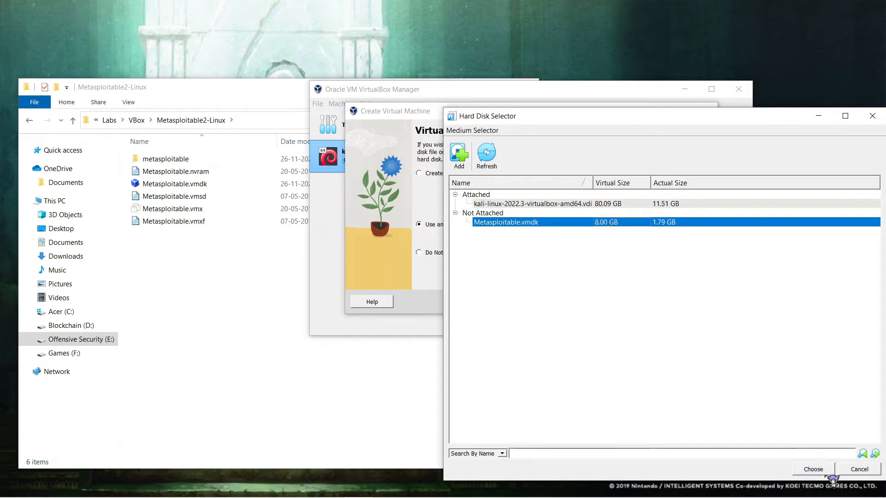
pyautogui.click(812, 469)
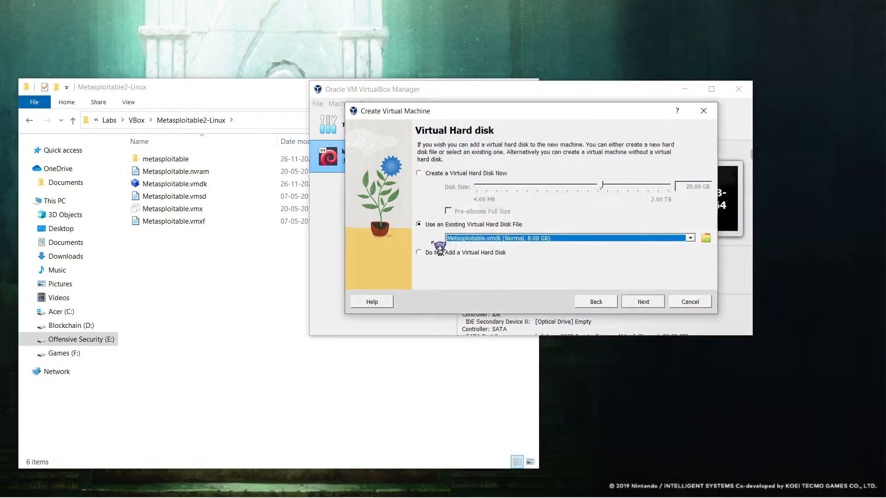
pyautogui.click(654, 306)
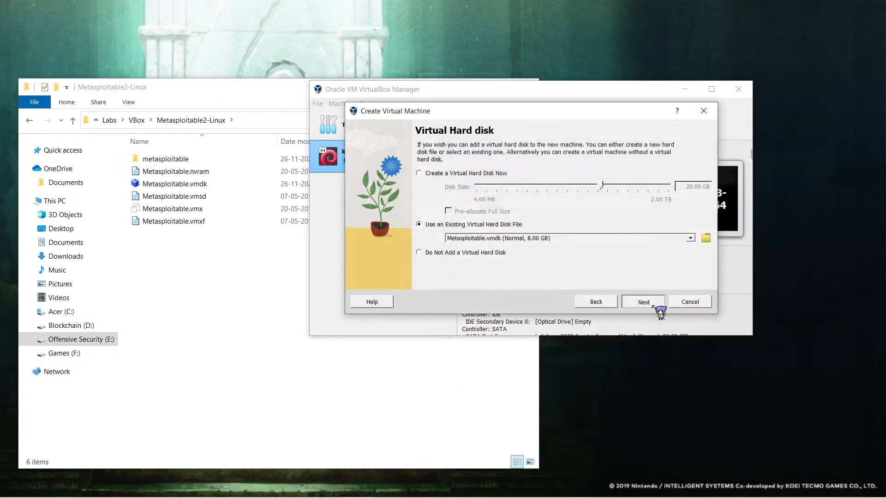
# Step: Finish creating the metasploitable machine and power it on alongside the Kali VM
pyautogui.click(654, 305)
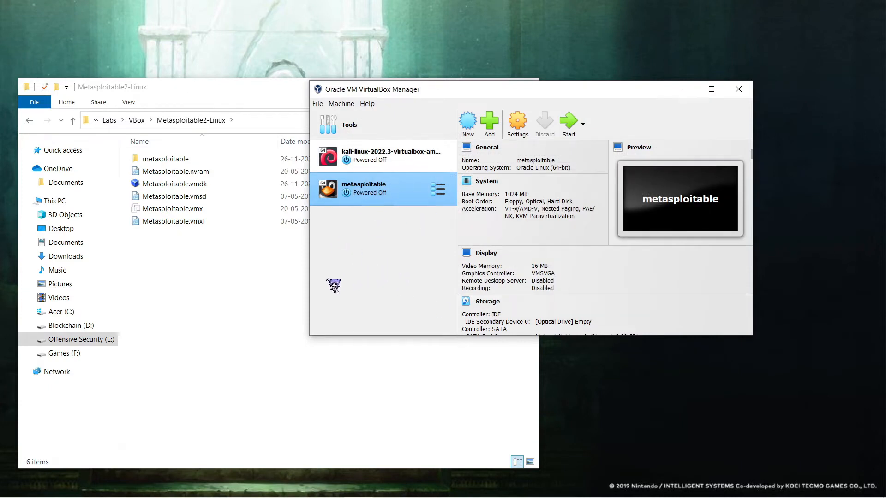
pyautogui.press('Up')
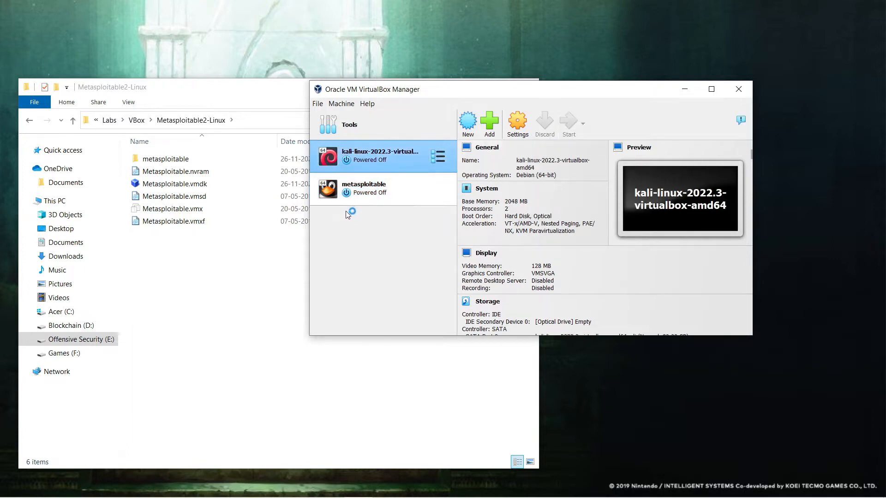
pyautogui.click(376, 199)
pyautogui.click(568, 132)
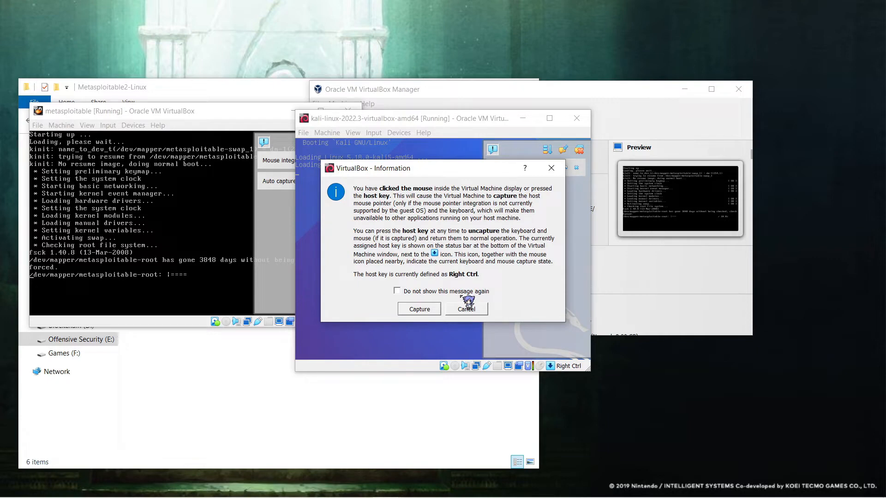
# Step: Dismiss the mouse capture notice and release the mouse from the Kali VM with Right Ctrl
pyautogui.click(429, 311)
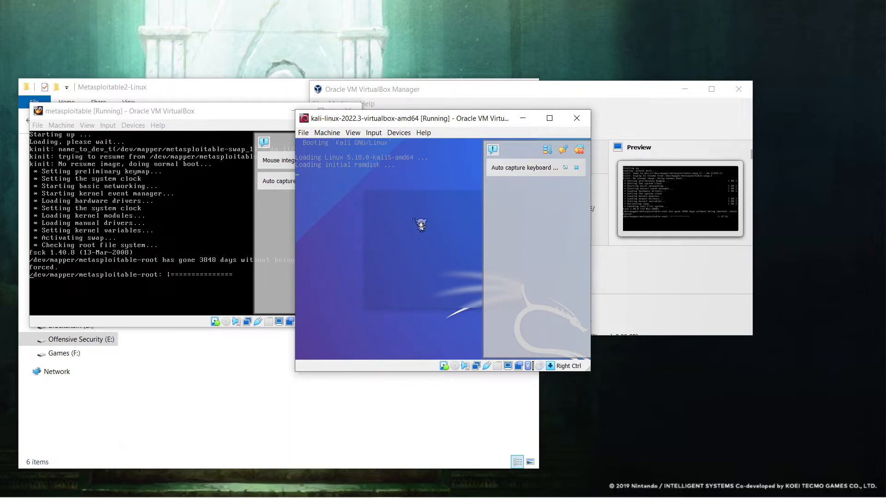
pyautogui.click(382, 264)
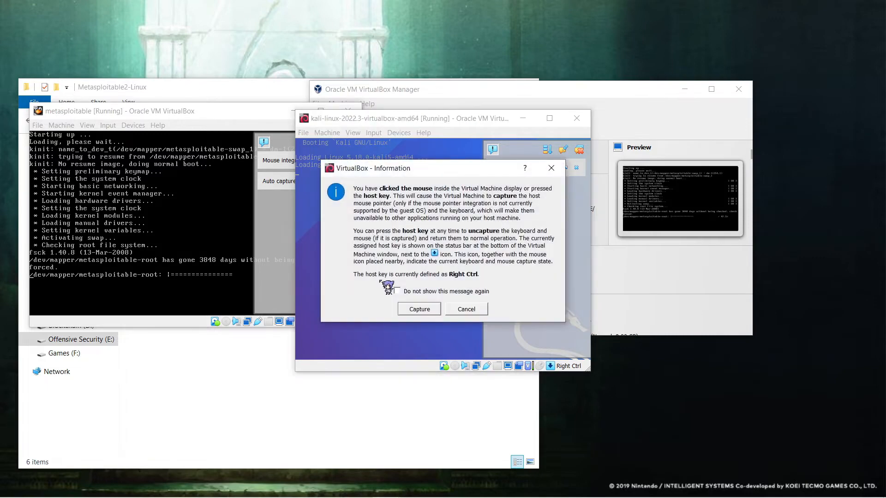
pyautogui.click(414, 310)
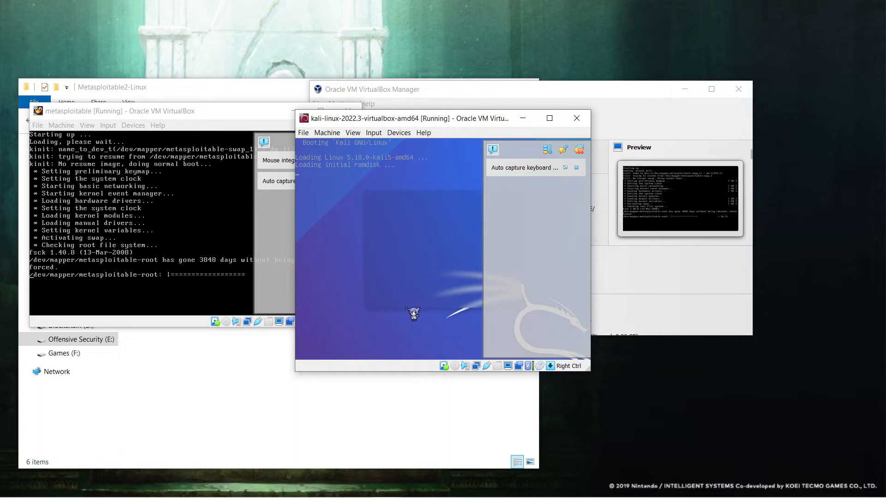
pyautogui.click(413, 314)
pyautogui.press('Control_R')
# Step: Arrange the Kali and metasploitable windows side by side with their notification panels collapsed
pyautogui.moveTo(383, 125); pyautogui.dragTo(582, 128)
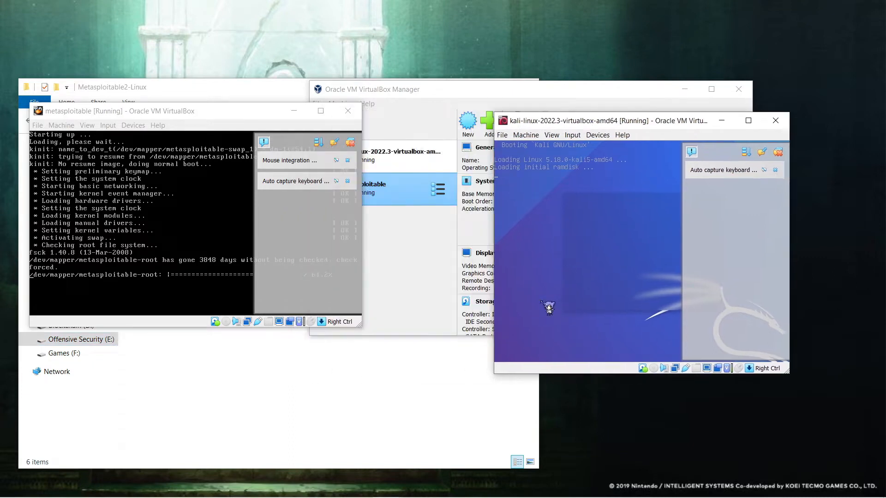
pyautogui.click(295, 162)
pyautogui.click(268, 142)
pyautogui.click(690, 151)
pyautogui.moveTo(559, 118); pyautogui.dragTo(507, 82)
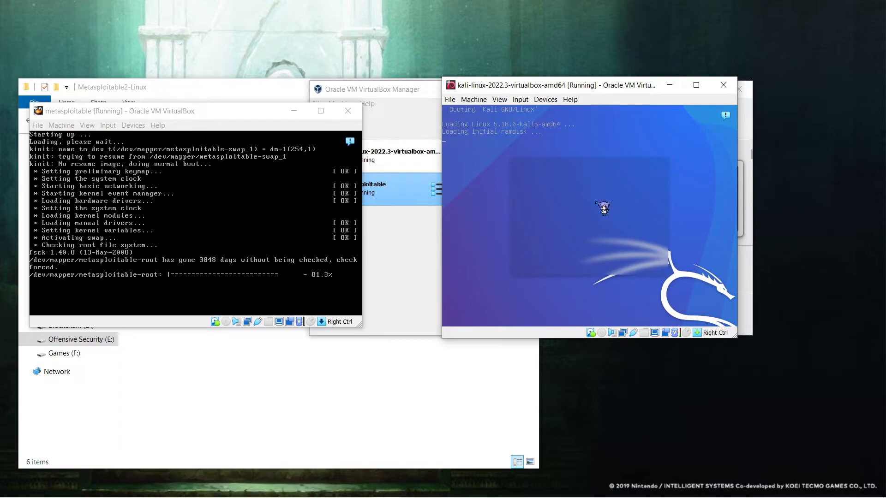
# Step: Confirm metasploitable's Adapter 1 is attached to NAT in its Network settings
pyautogui.click(398, 96)
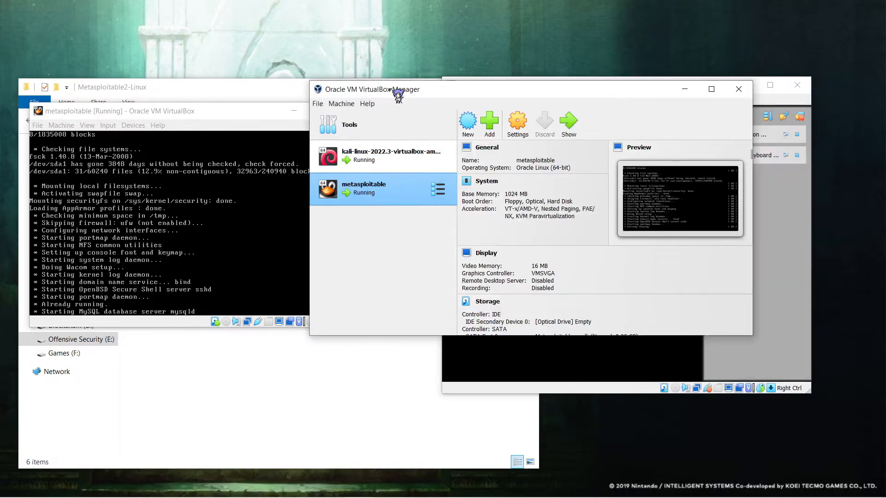
pyautogui.click(517, 125)
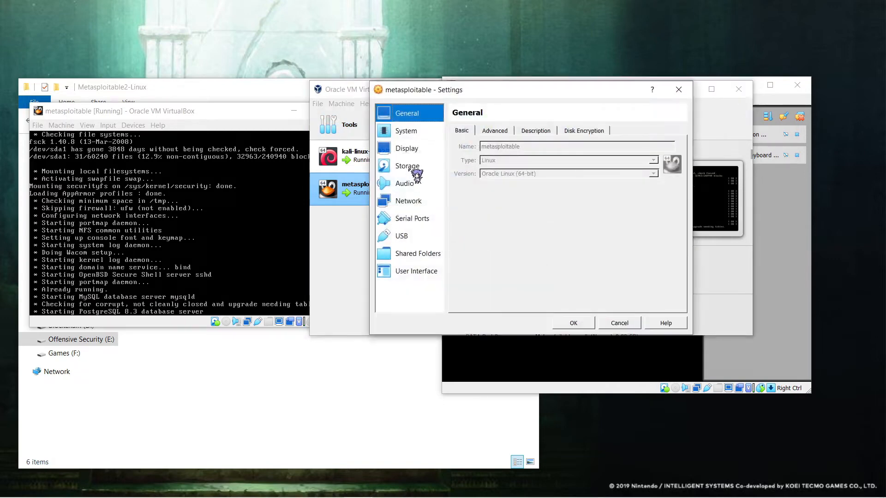
pyautogui.click(408, 202)
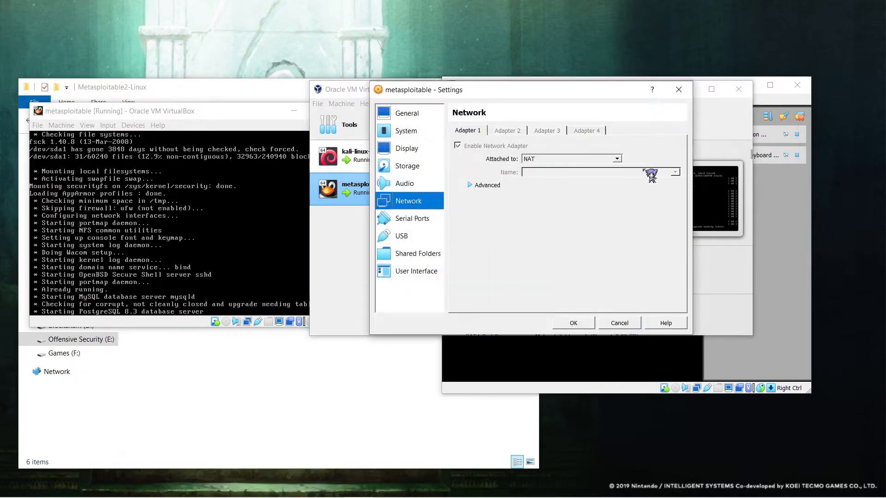
pyautogui.click(631, 326)
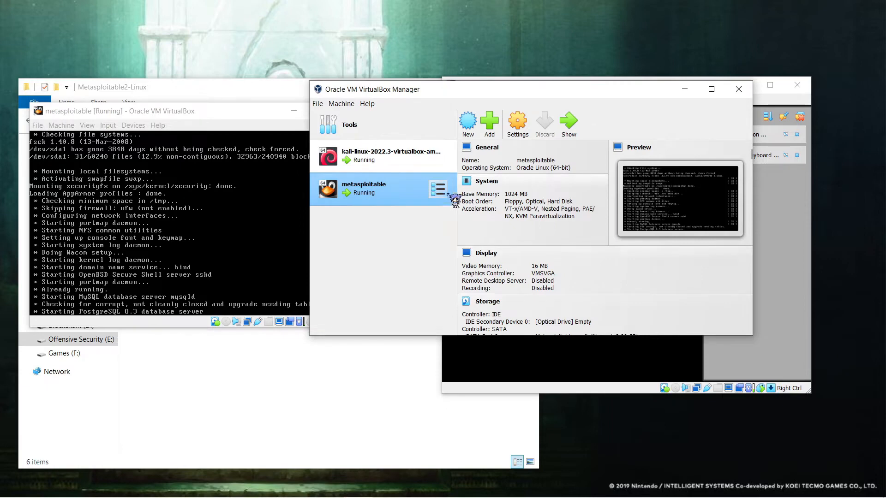
# Step: Confirm the Kali VM's Adapter 1 also uses NAT, then move the Manager to the top-left
pyautogui.click(412, 159)
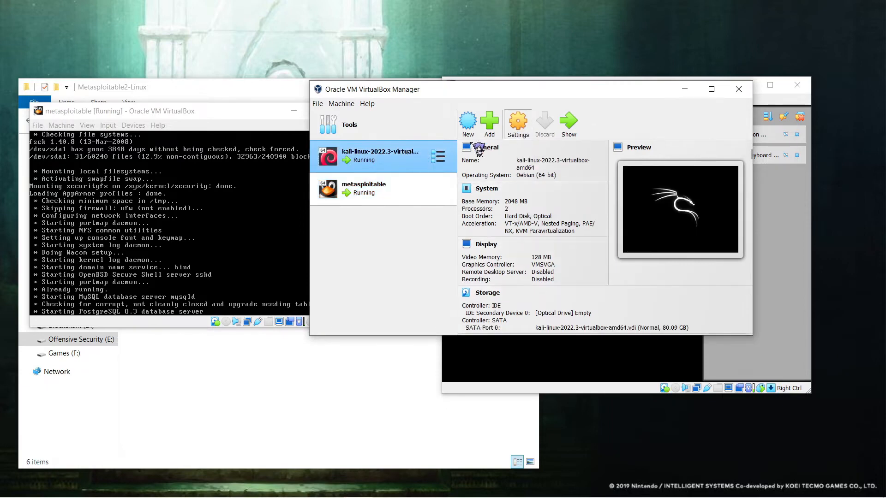
pyautogui.click(518, 122)
pyautogui.click(409, 204)
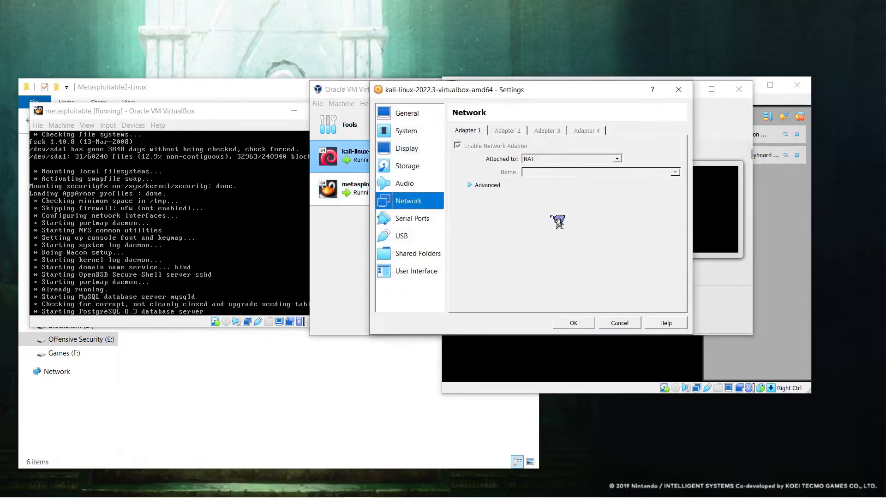
pyautogui.click(622, 324)
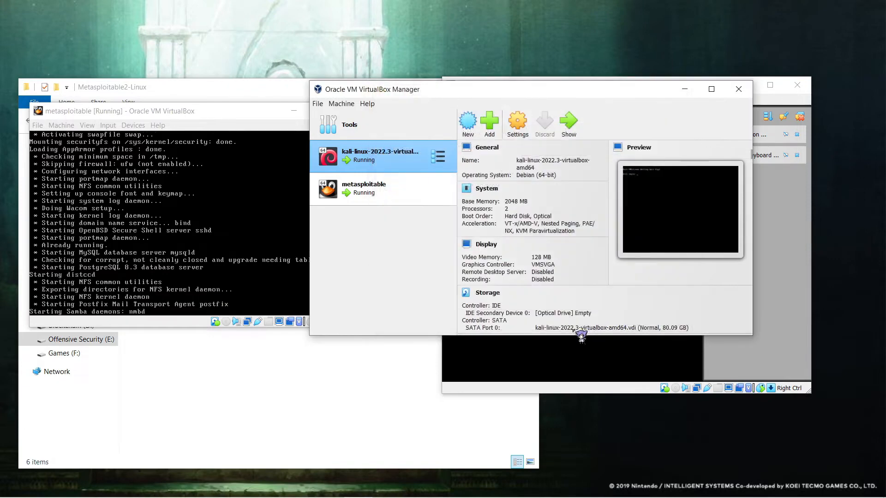
pyautogui.moveTo(576, 92); pyautogui.dragTo(400, 34)
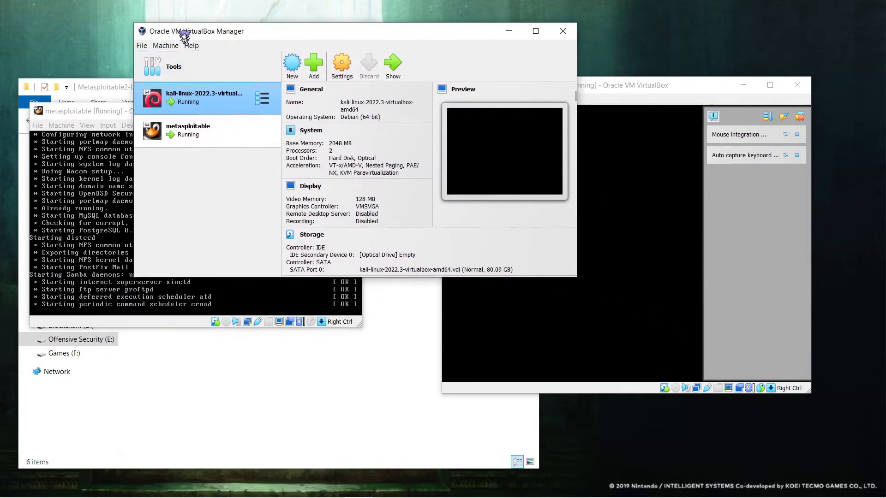
# Step: Log in to the metasploitable console and run ifconfig, showing eth0 at 10.0.2.15
pyautogui.moveTo(182, 34); pyautogui.dragTo(195, 37)
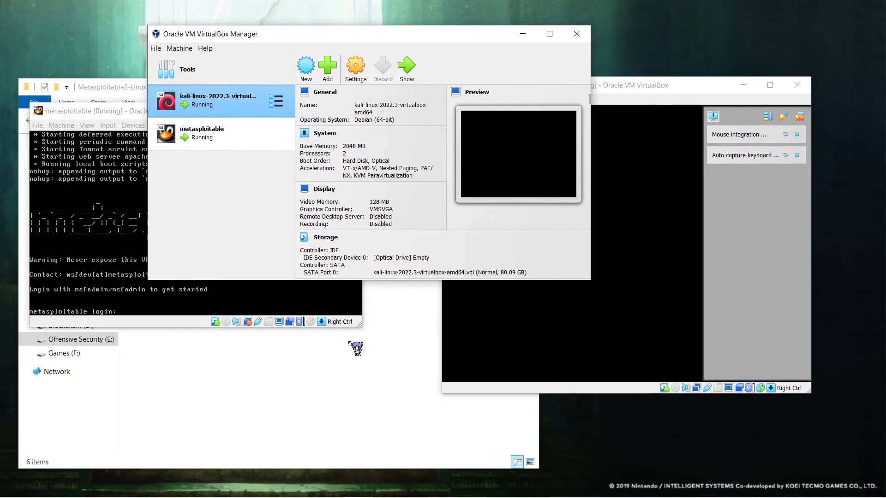
pyautogui.click(145, 300)
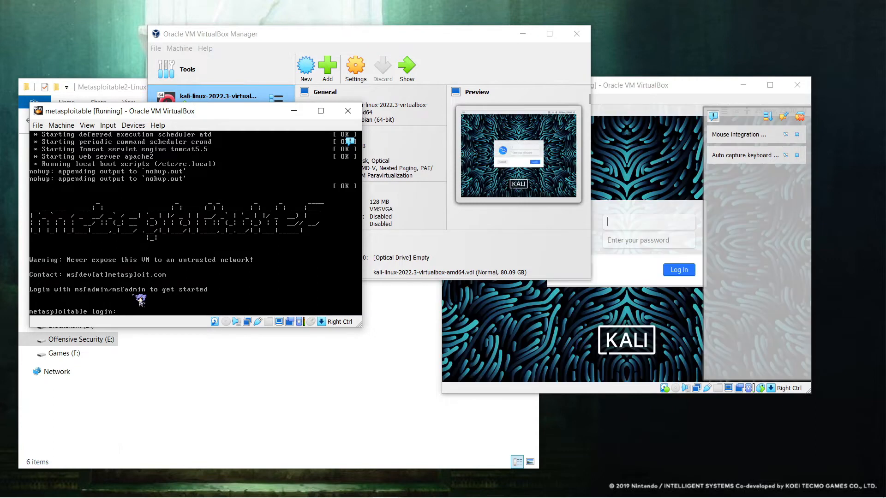
pyautogui.click(212, 230)
pyautogui.write('msfadmin')
pyautogui.press('Return')
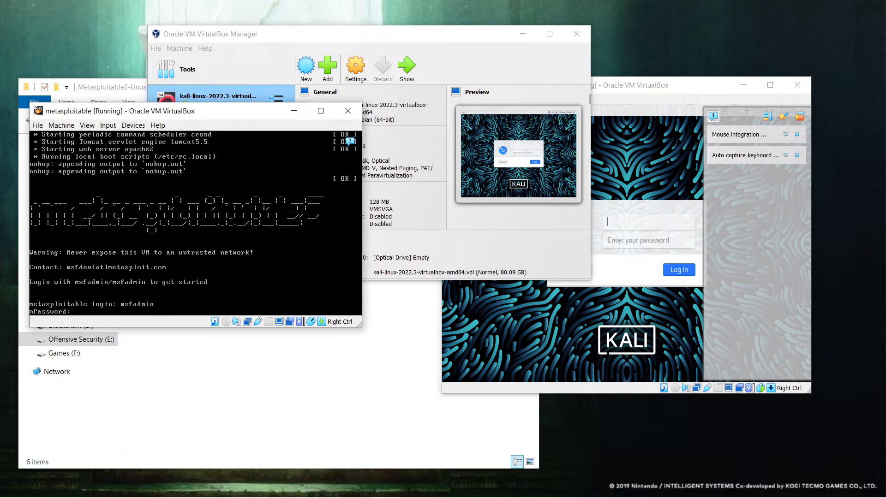
pyautogui.press('Return')
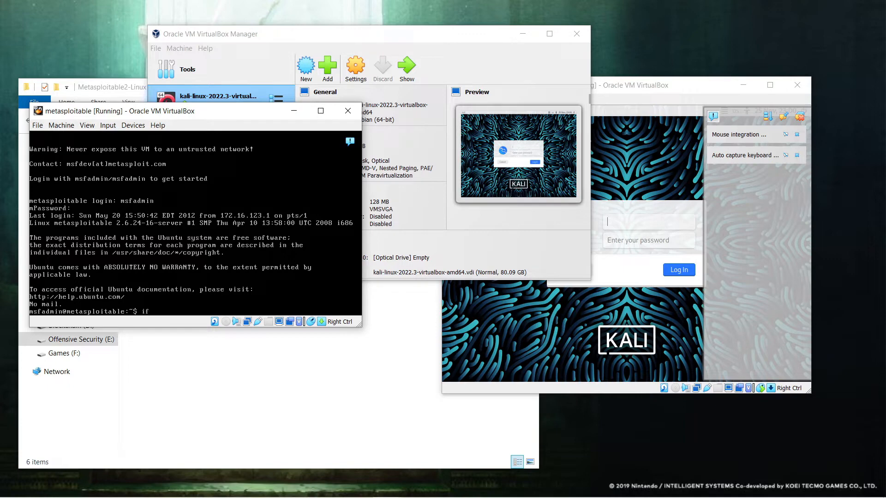
pyautogui.press('Return')
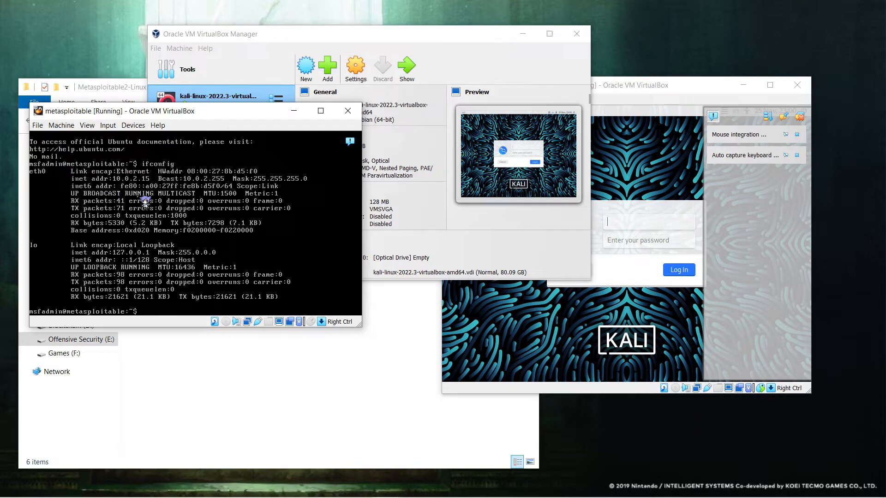
# Step: Log in to the Kali desktop with the account password
pyautogui.click(636, 227)
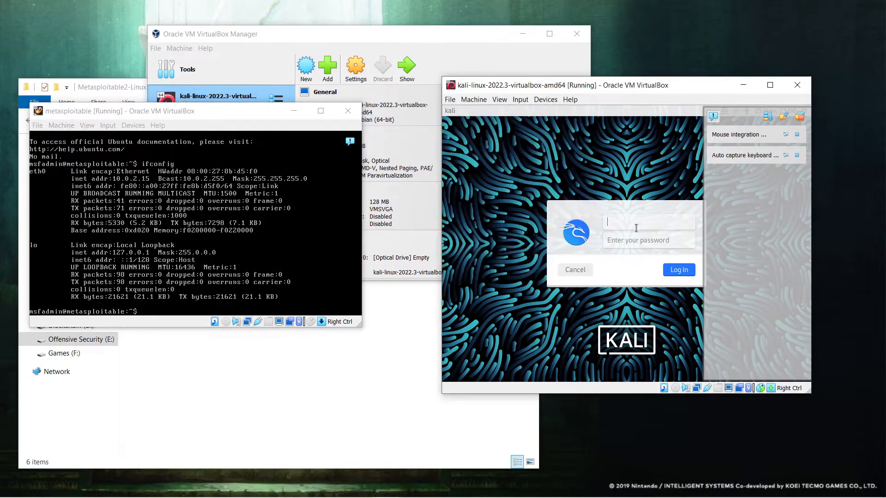
pyautogui.press('Tab')
pyautogui.write('kali')
pyautogui.press('Return')
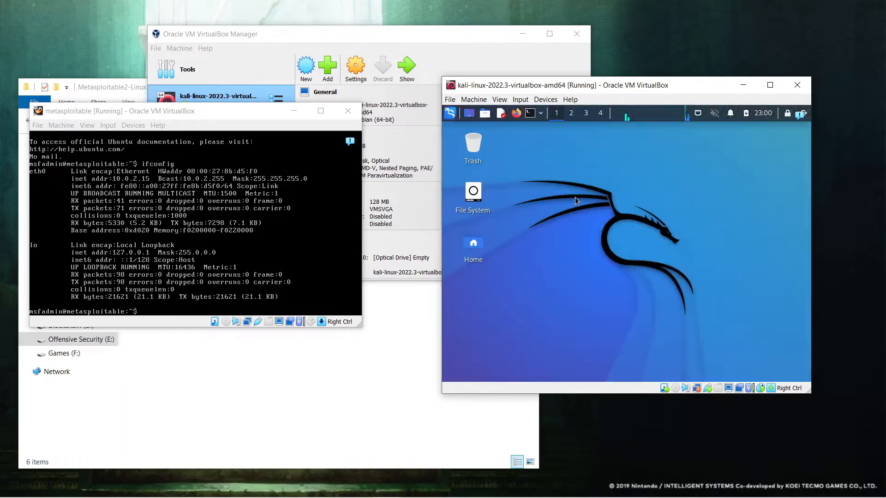
# Step: Run ifconfig in a Kali terminal with enlarged text and locate the address 10.0.2.15
pyautogui.click(529, 114)
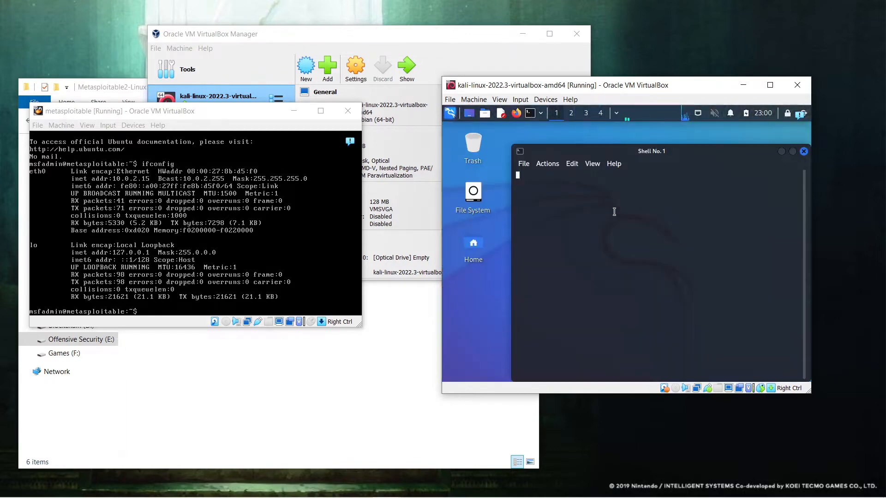
pyautogui.write('ifconfig')
pyautogui.press('Return')
pyautogui.press('Up')
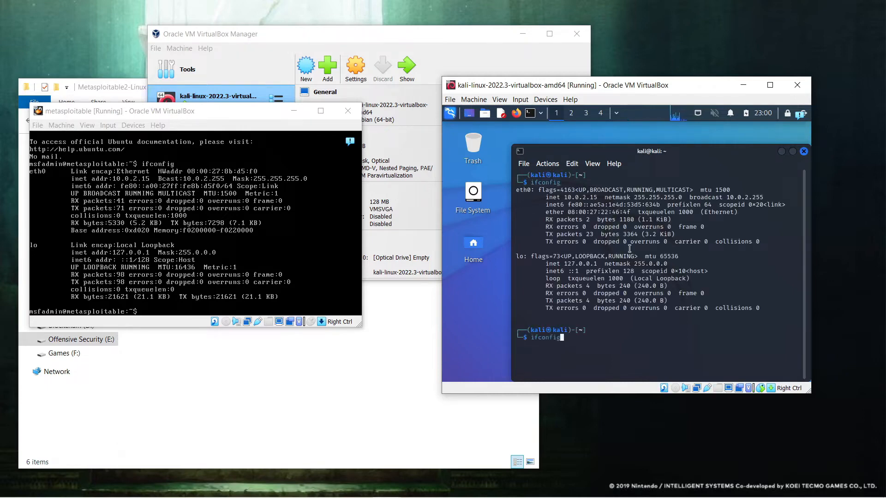
pyautogui.hotkey('ctrl', '+')
pyautogui.hotkey('ctrl', '+')
pyautogui.hotkey('ctrl', '+')
pyautogui.hotkey('ctrl', '+')
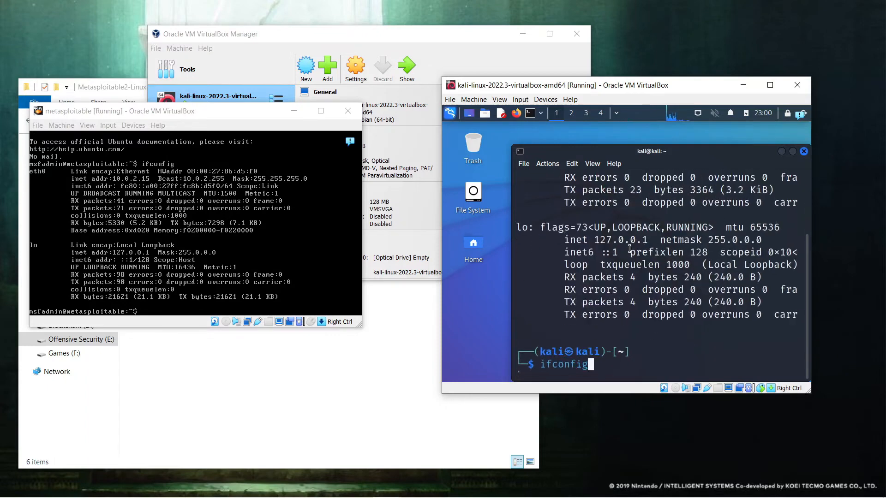
pyautogui.scroll(3, 633, 255)
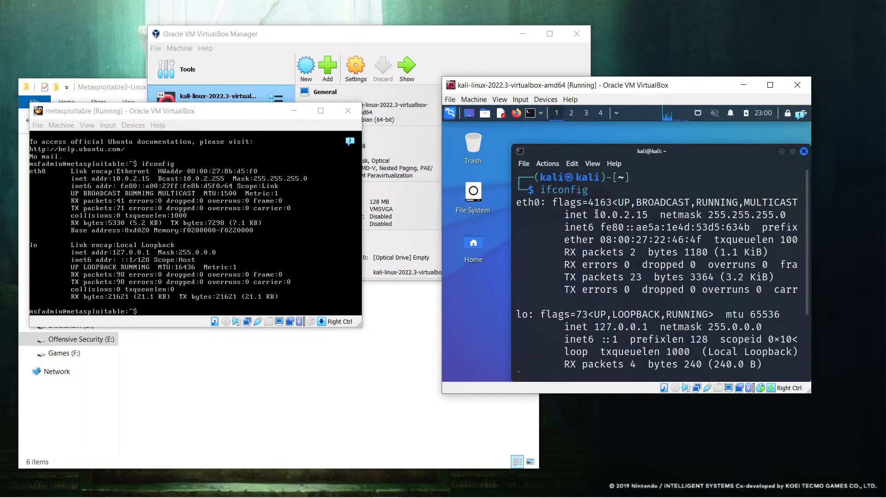
pyautogui.moveTo(597, 215); pyautogui.dragTo(640, 214)
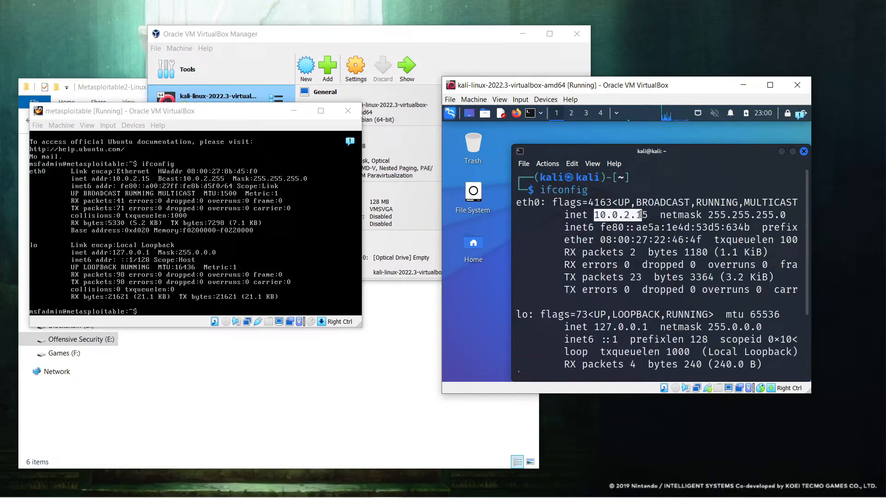
pyautogui.click(610, 311)
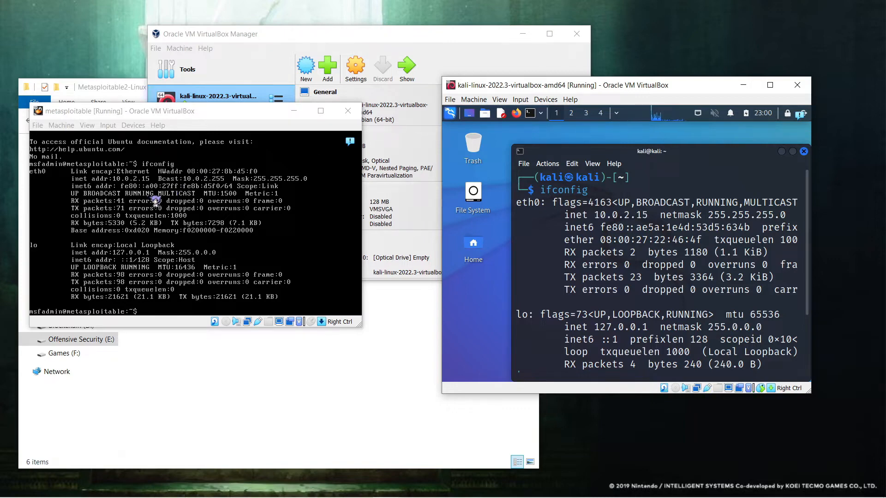
pyautogui.scroll(-3, 620, 269)
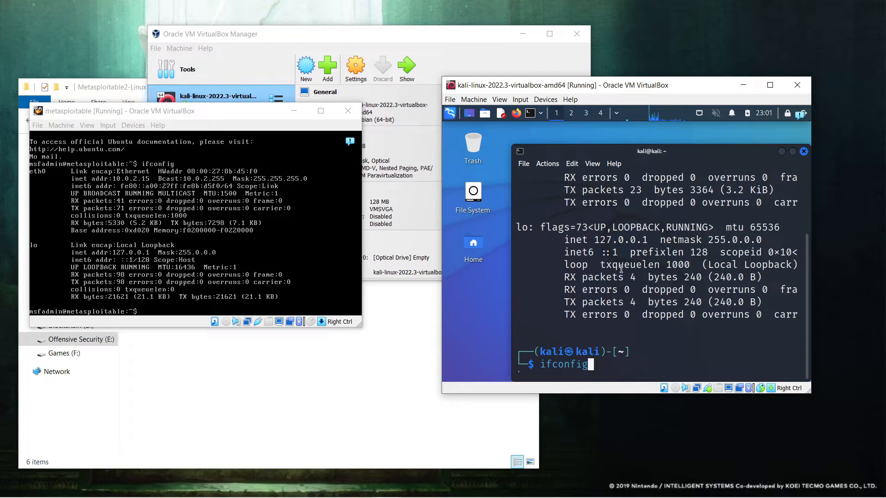
# Step: Ping 10.0.2.15 from Kali, stop it with Ctrl+C, and enlarge the VM window
pyautogui.press('BackSpace')
pyautogui.press('BackSpace')
pyautogui.press('BackSpace')
pyautogui.press('BackSpace')
pyautogui.press('BackSpace')
pyautogui.press('BackSpace')
pyautogui.press('BackSpace')
pyautogui.press('BackSpace')
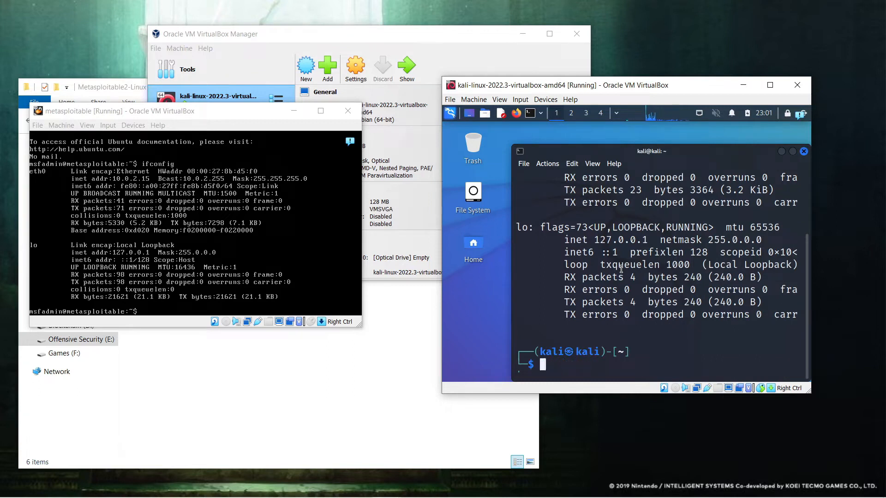
pyautogui.write('ping 10.0.2.15')
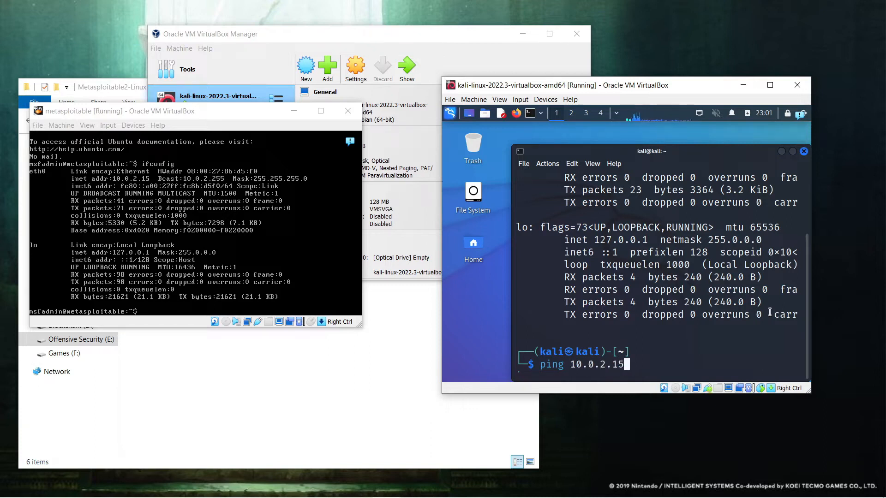
pyautogui.moveTo(620, 366); pyautogui.dragTo(574, 366)
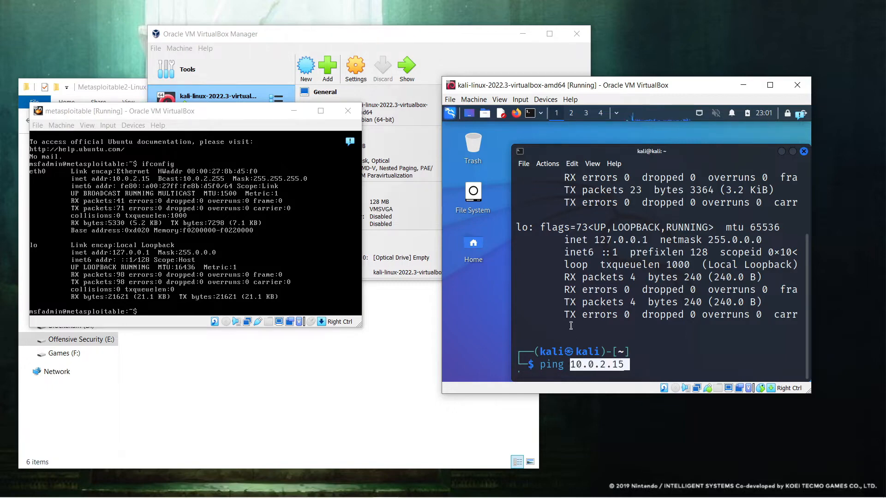
pyautogui.scroll(2, 582, 272)
pyautogui.moveTo(596, 203); pyautogui.dragTo(648, 203)
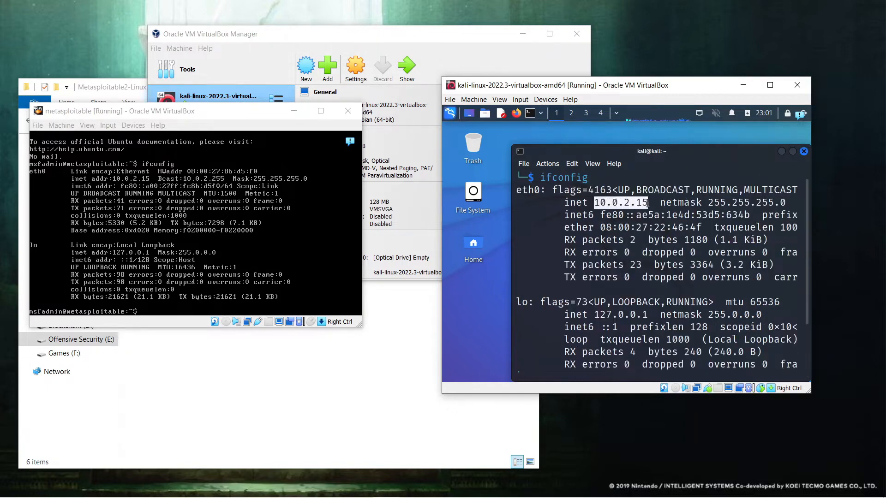
pyautogui.click(585, 256)
pyautogui.scroll(-2, 585, 256)
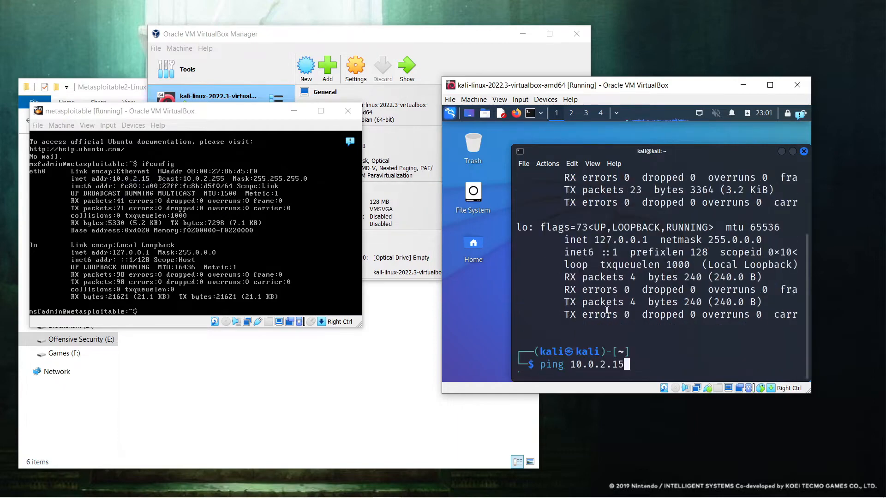
pyautogui.press('Return')
pyautogui.hotkey('ctrl', 'c')
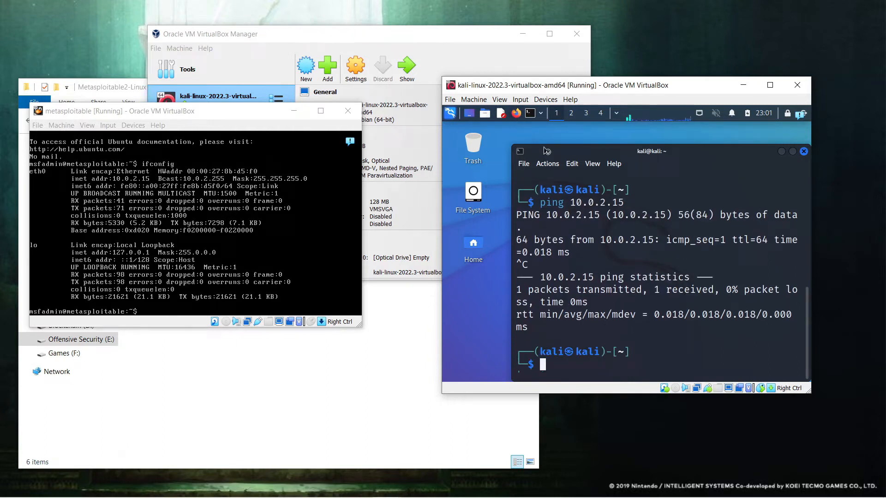
pyautogui.moveTo(443, 76); pyautogui.dragTo(326, 39)
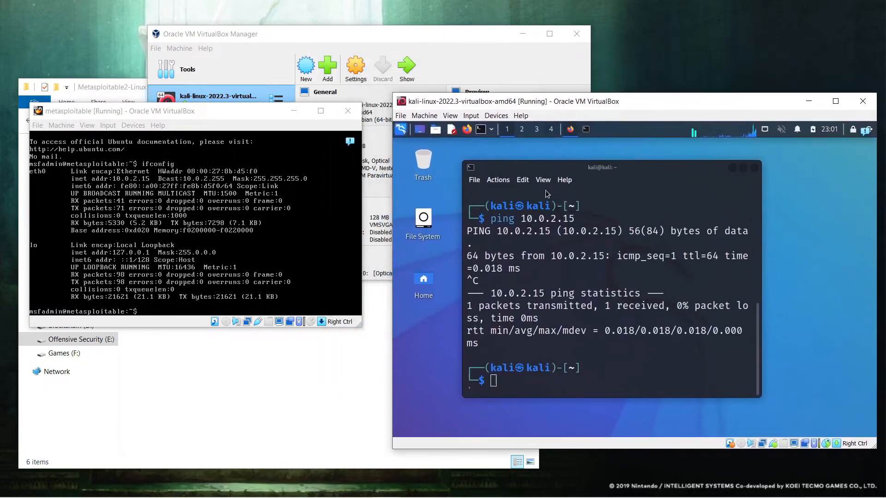
# Step: Load 10.0.2.15 in Kali's Firefox, see it fail to connect, then minimize Firefox
pyautogui.click(561, 171)
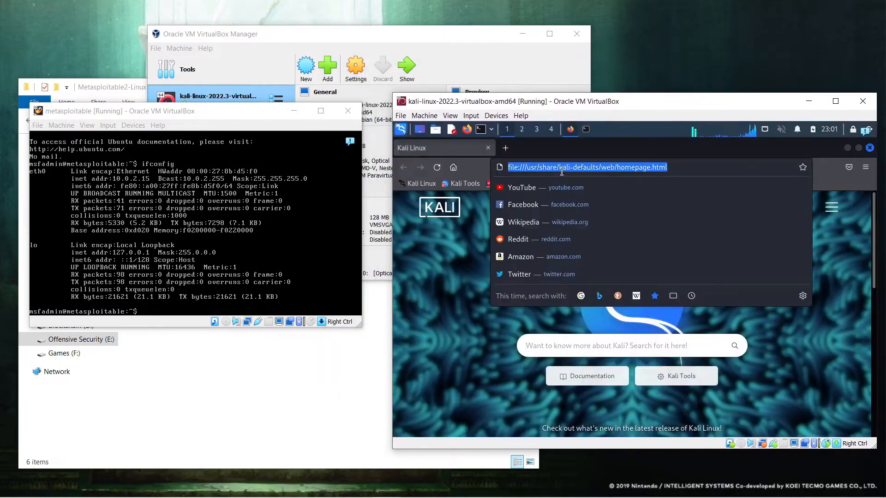
pyautogui.write('10.')
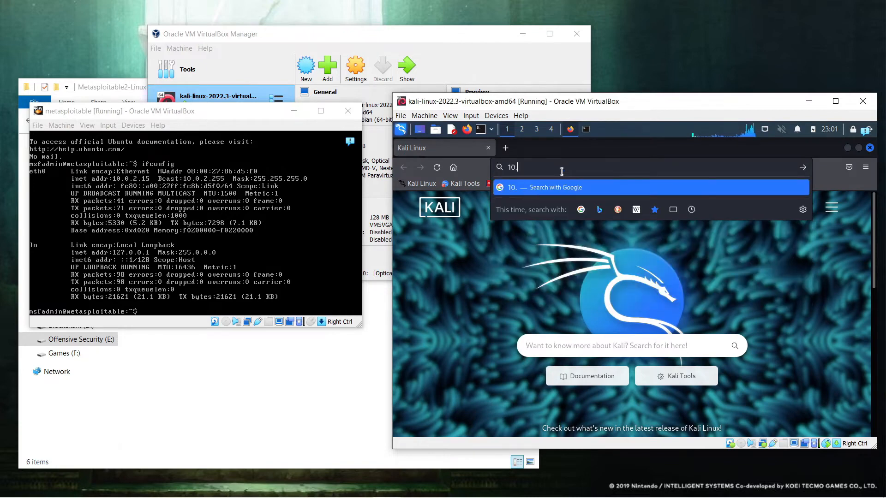
pyautogui.write('0.2.15')
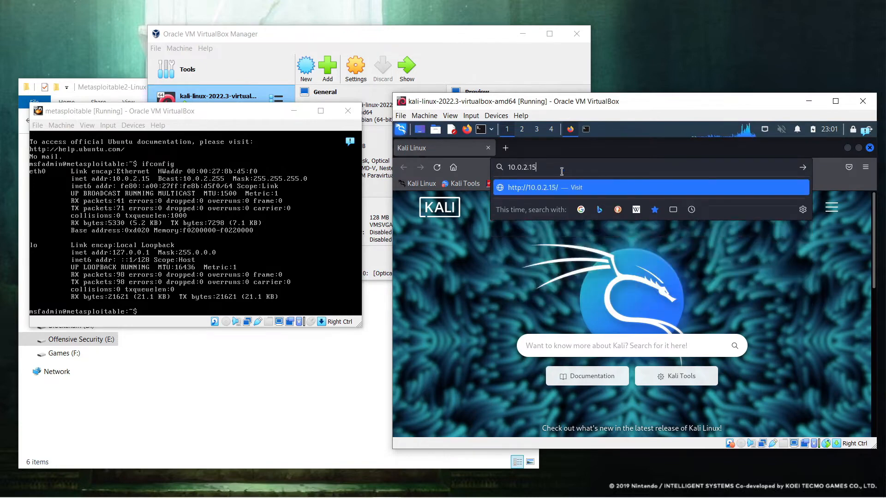
pyautogui.press('Return')
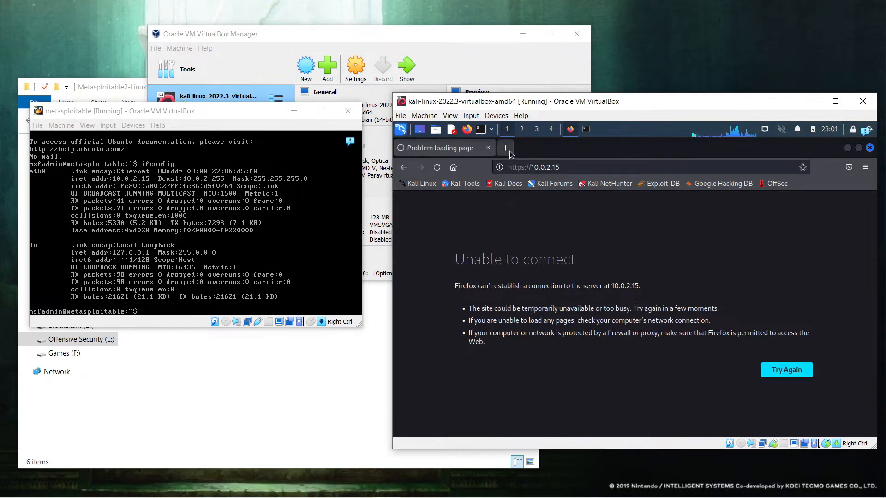
pyautogui.doubleClick(653, 154)
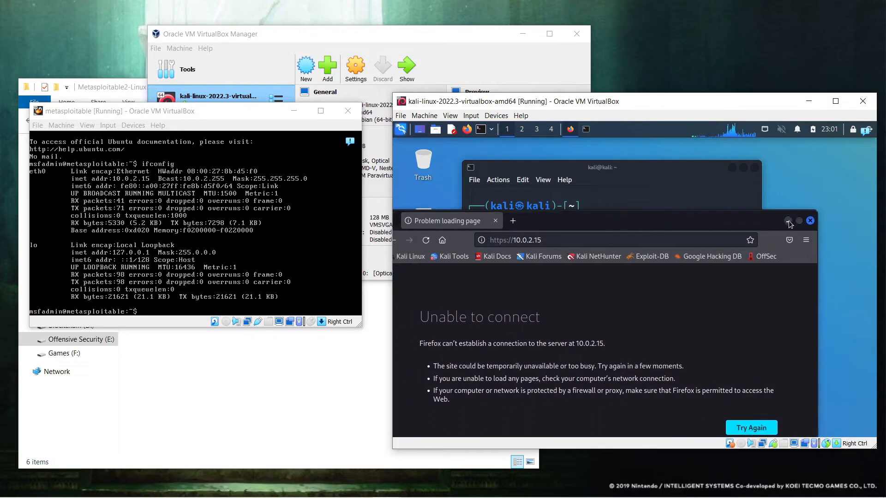
pyautogui.click(788, 221)
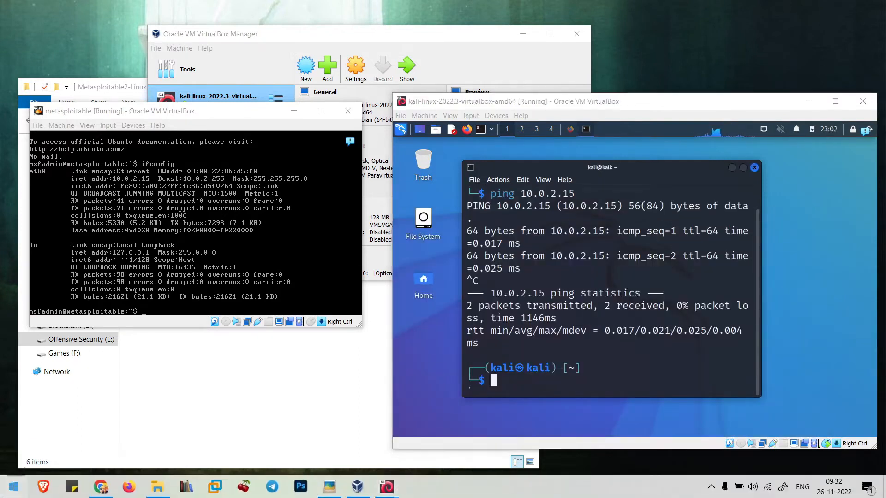
# Step: Open Command Prompt, run ipconfig, and copy the host address 192.168.1.15
pyautogui.press('super')
pyautogui.write('cmd')
pyautogui.press('Return')
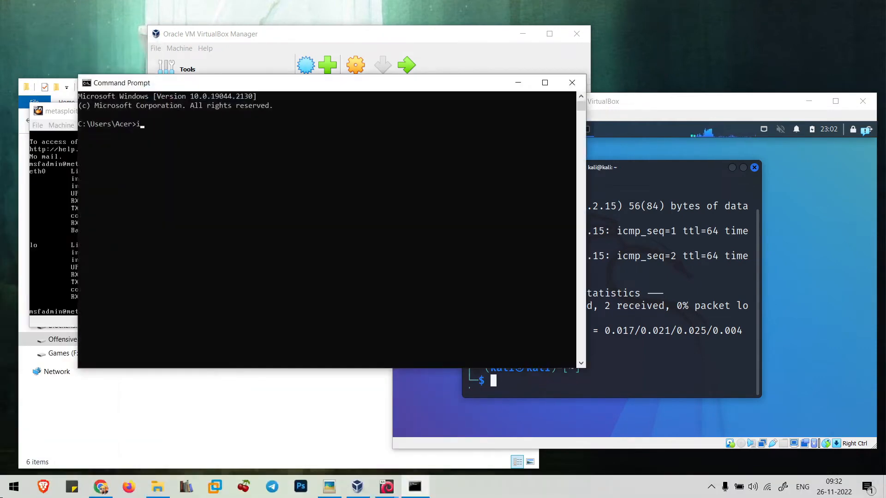
pyautogui.write('ipconfig')
pyautogui.press('Return')
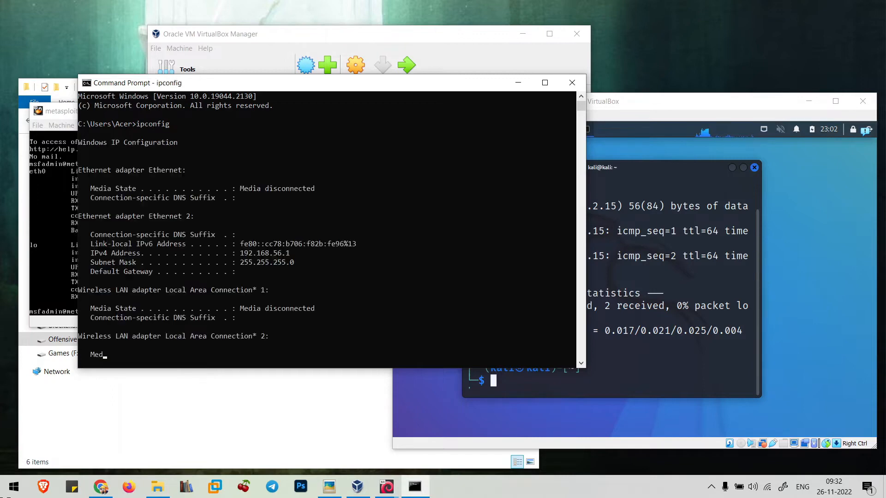
pyautogui.scroll(1, 233, 295)
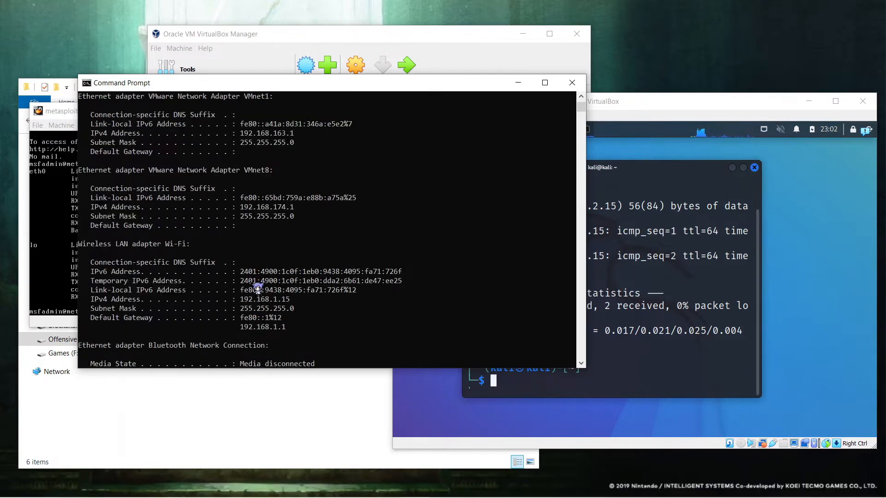
pyautogui.click(240, 299)
pyautogui.moveTo(241, 299); pyautogui.dragTo(289, 298)
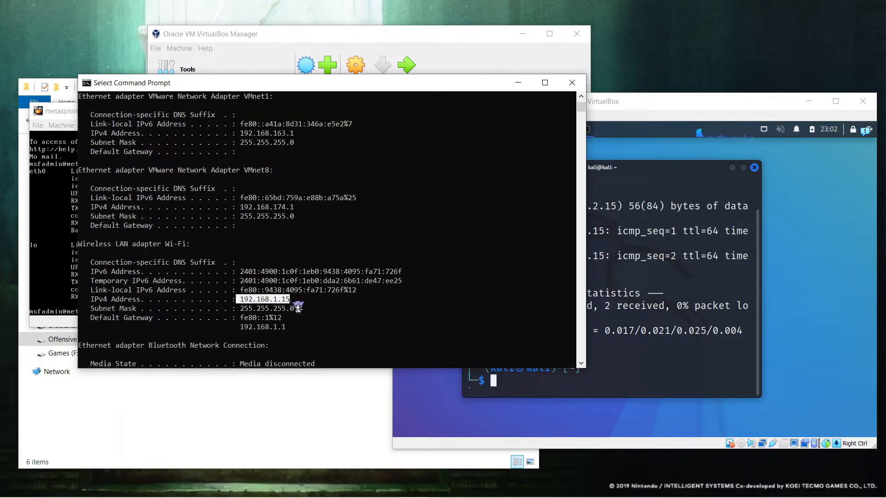
pyautogui.rightClick(258, 309)
# Step: Ping 192.168.1.15 from the host, stop it with Ctrl+C, then close Command Prompt
pyautogui.scroll(-4, 294, 316)
pyautogui.scroll(-2, 293, 316)
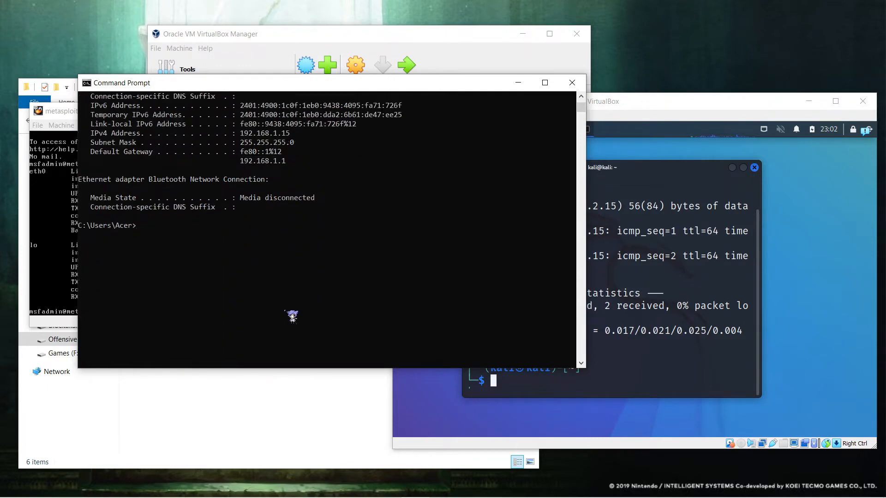
pyautogui.write('pinf')
pyautogui.rightClick(293, 316)
pyautogui.press('Left')
pyautogui.press('BackSpace')
pyautogui.press('Return')
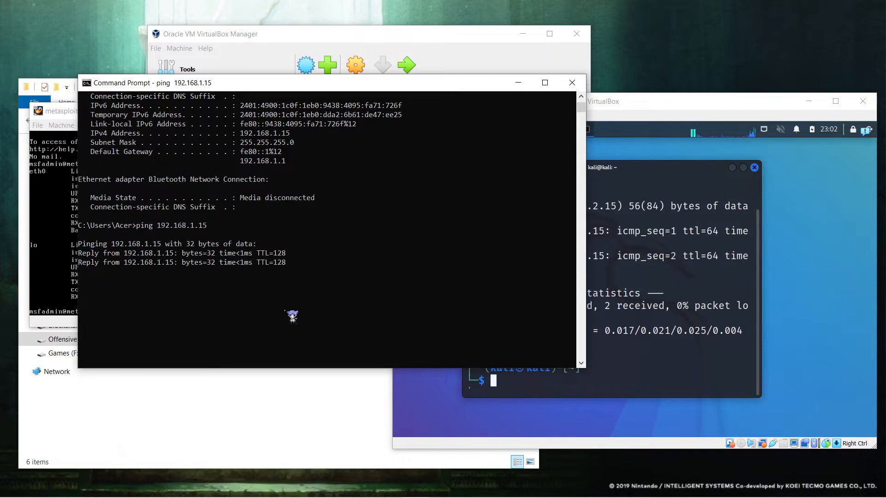
pyautogui.hotkey('ctrl', 'c')
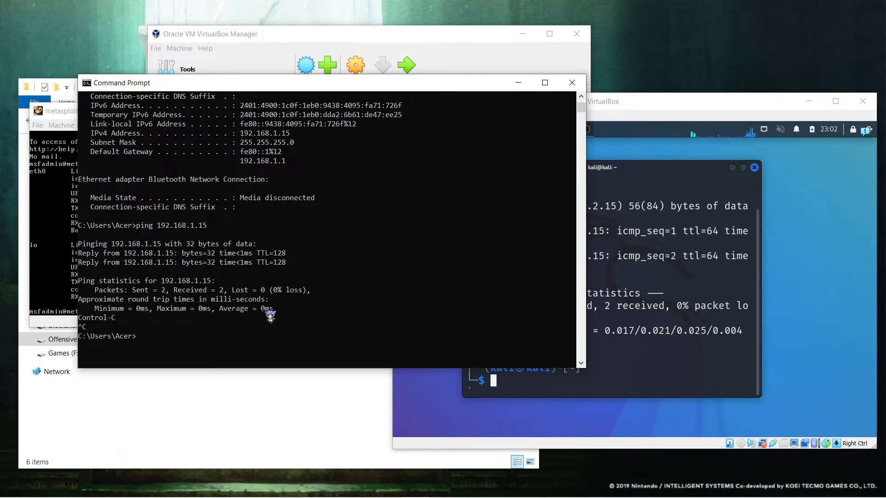
pyautogui.click(246, 255)
pyautogui.click(304, 309)
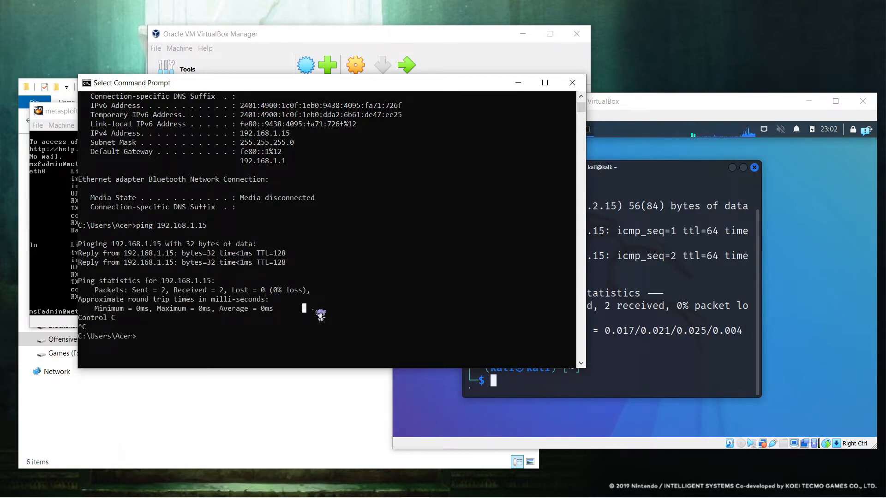
pyautogui.moveTo(240, 253); pyautogui.dragTo(255, 254)
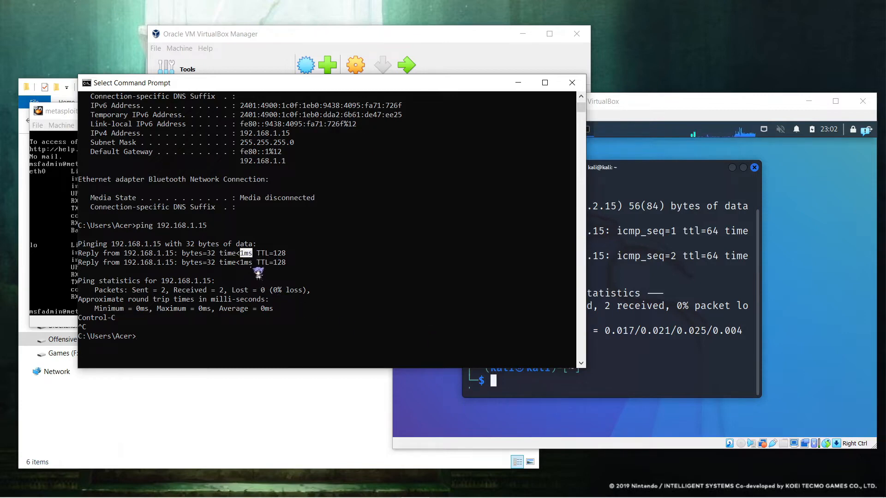
pyautogui.click(571, 83)
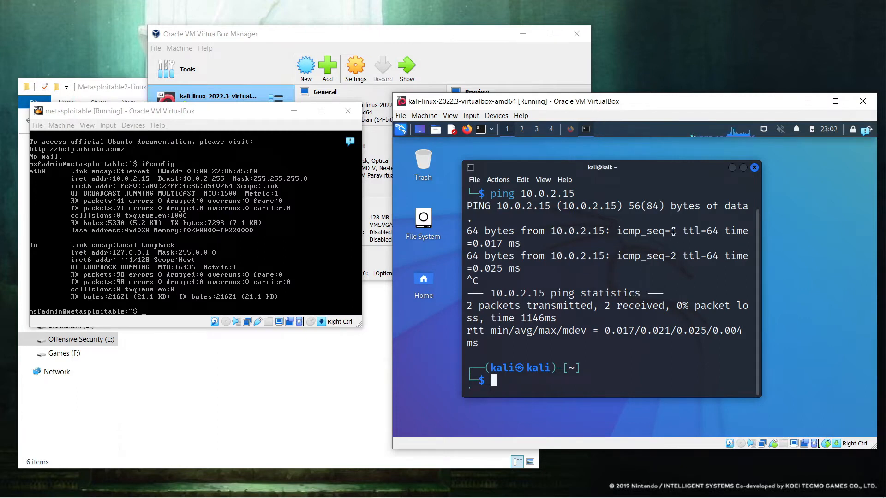
# Step: Place the Kali window up-left and the metasploitable window lower-right so both consoles are readable
pyautogui.click(681, 277)
pyautogui.moveTo(479, 269); pyautogui.dragTo(502, 268)
pyautogui.click(525, 286)
pyautogui.click(551, 335)
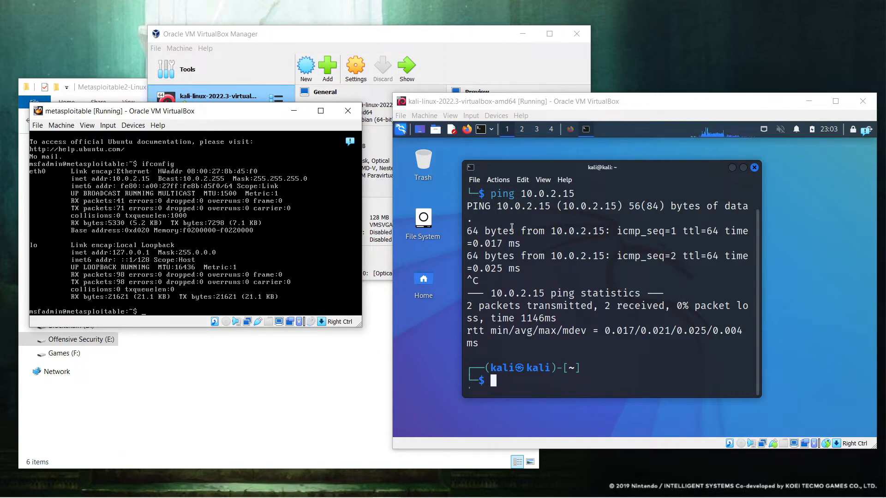
pyautogui.moveTo(520, 104); pyautogui.dragTo(504, 83)
pyautogui.moveTo(225, 117); pyautogui.dragTo(237, 169)
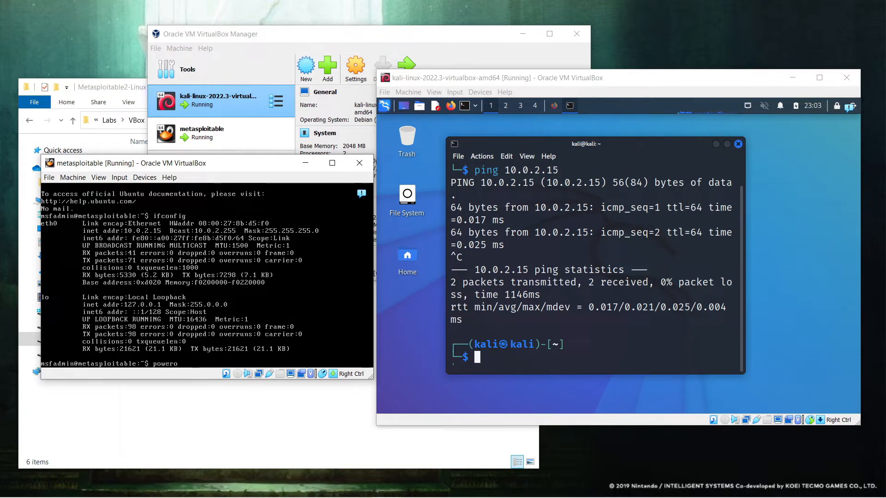
# Step: Shut down metasploitable with sudo poweroff, entering the sudo password
pyautogui.write('ff')
pyautogui.press('Return')
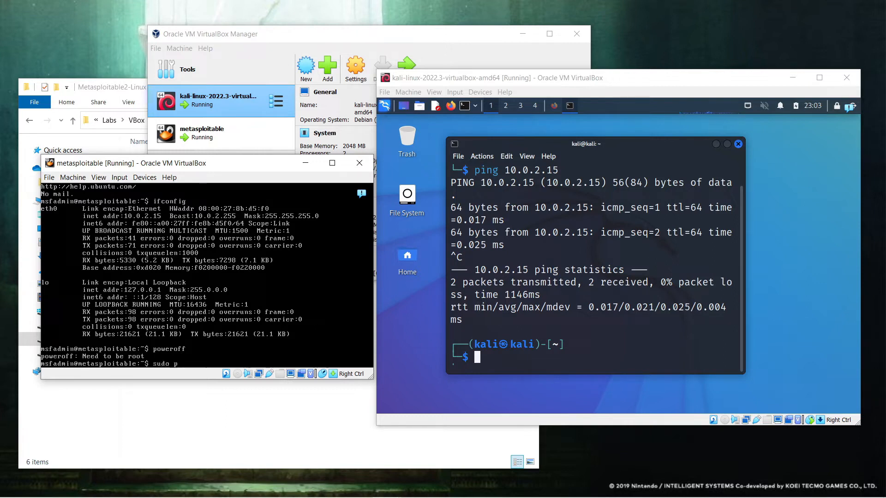
pyautogui.write('f')
pyautogui.press('Return')
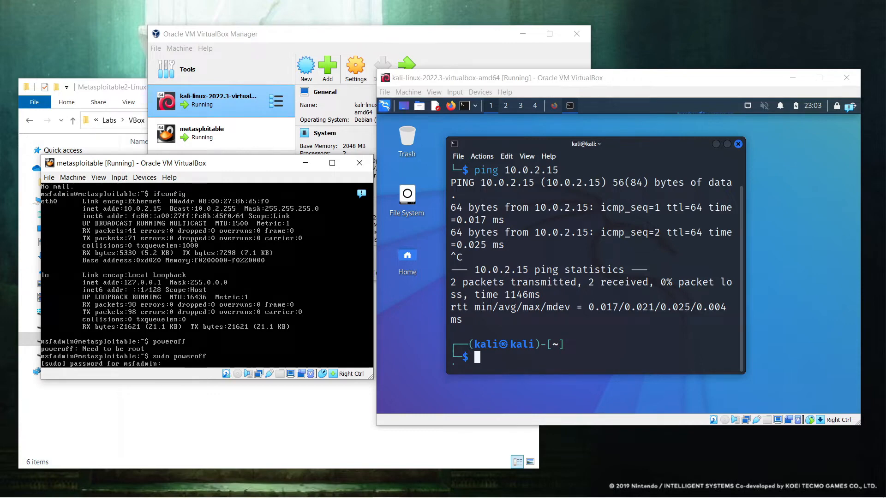
pyautogui.press('Return')
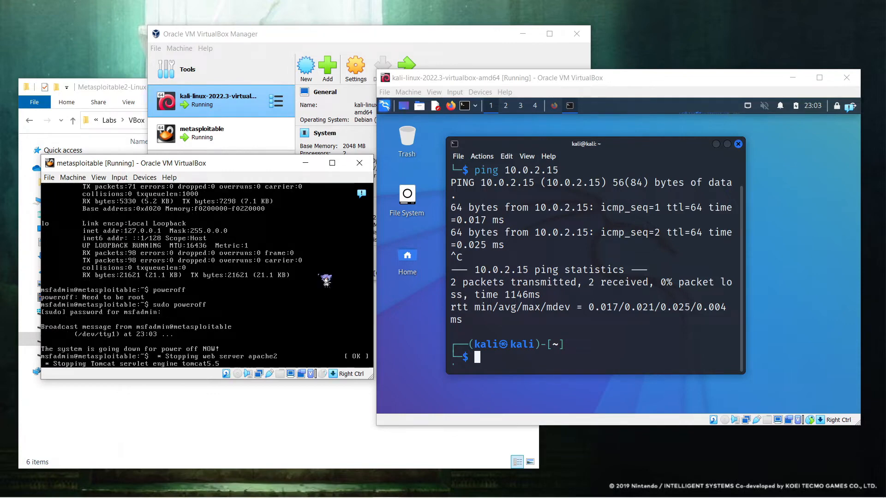
# Step: Shut down the Kali VM with poweroff and move the Manager window right
pyautogui.click(552, 263)
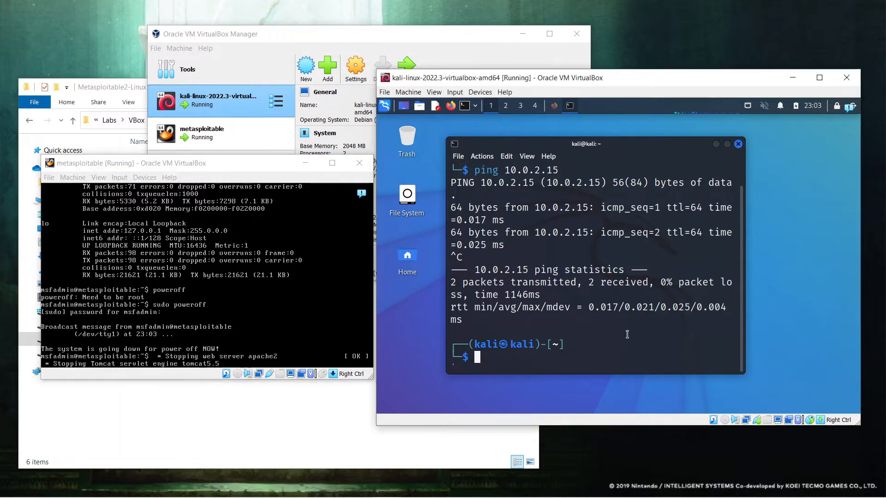
pyautogui.write('poweroff')
pyautogui.press('Return')
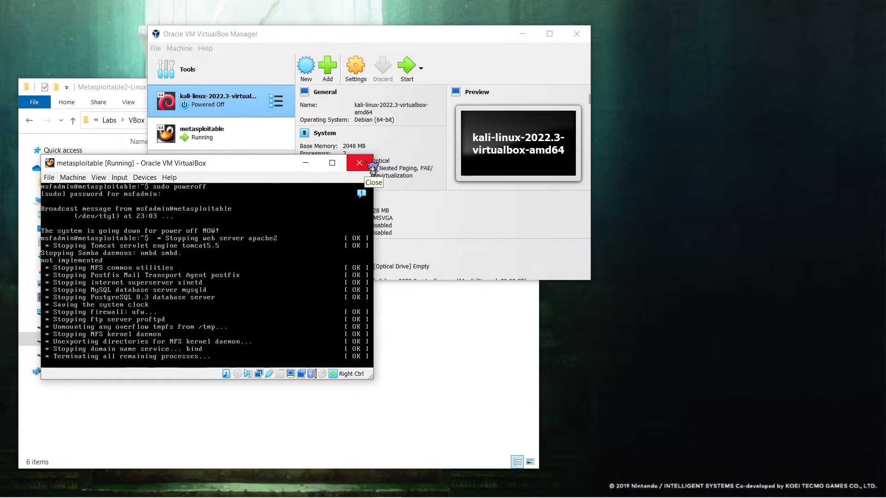
pyautogui.moveTo(272, 169); pyautogui.dragTo(297, 164)
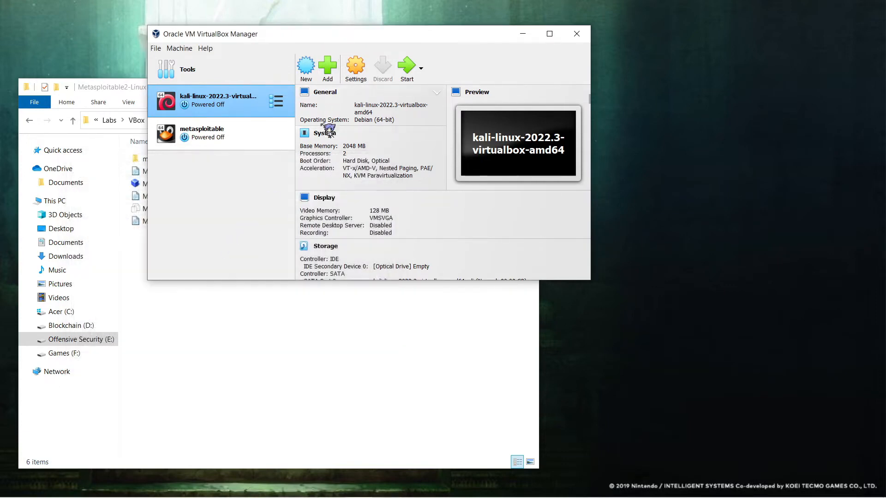
pyautogui.moveTo(262, 34); pyautogui.dragTo(357, 40)
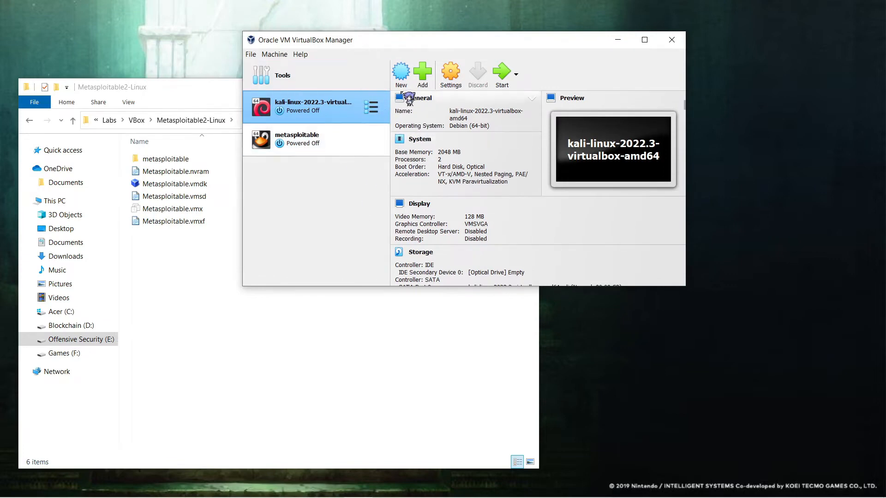
# Step: Start a new machine named pfsense and browse to E:\Labs\VBox for its folder
pyautogui.click(403, 72)
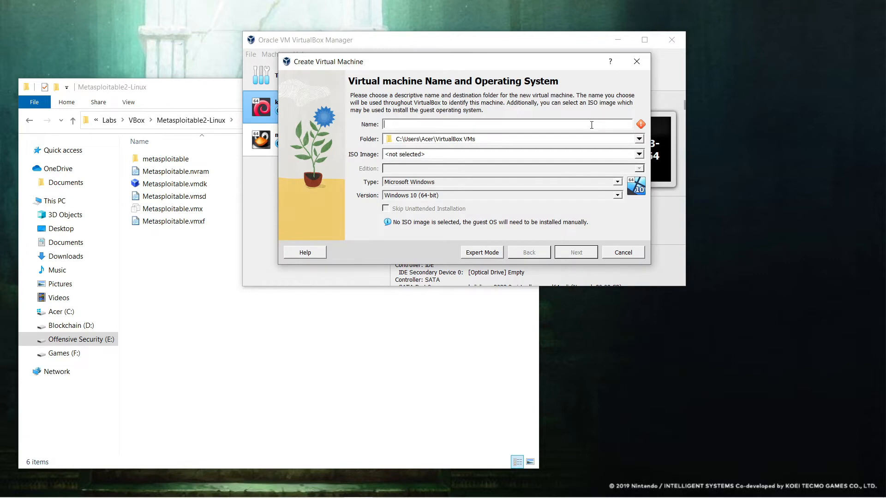
pyautogui.write('pfsense')
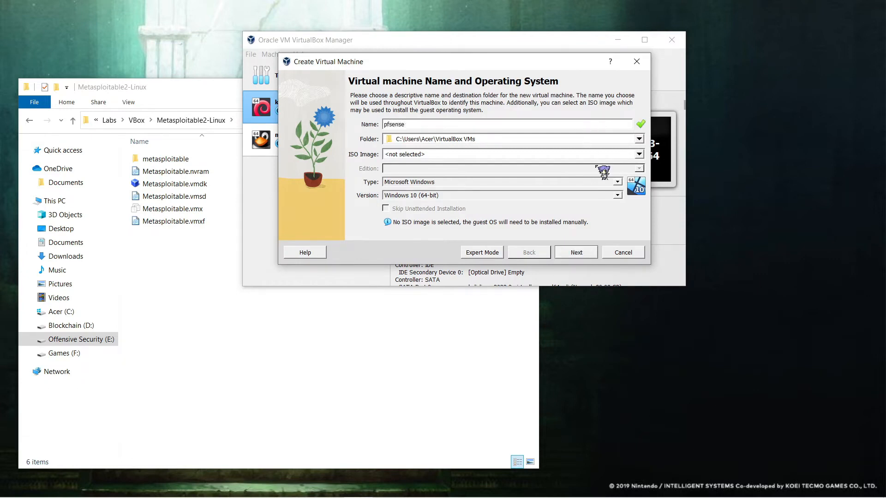
pyautogui.click(639, 139)
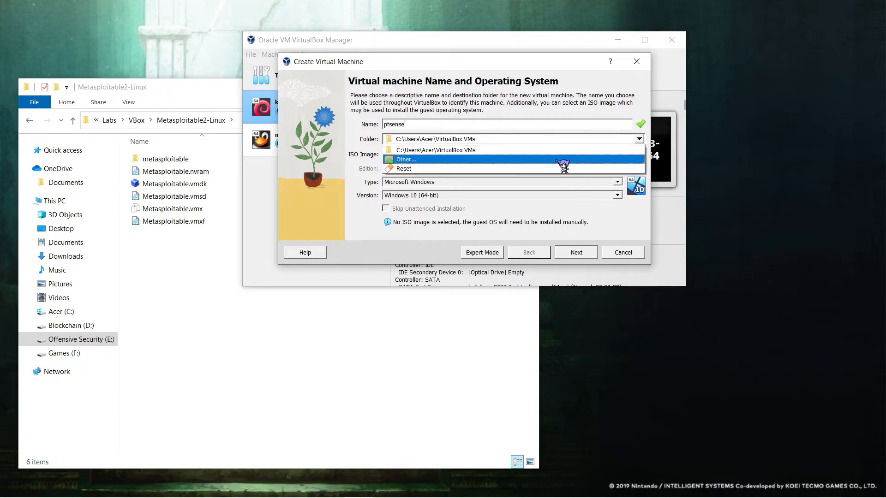
pyautogui.click(562, 163)
pyautogui.click(332, 279)
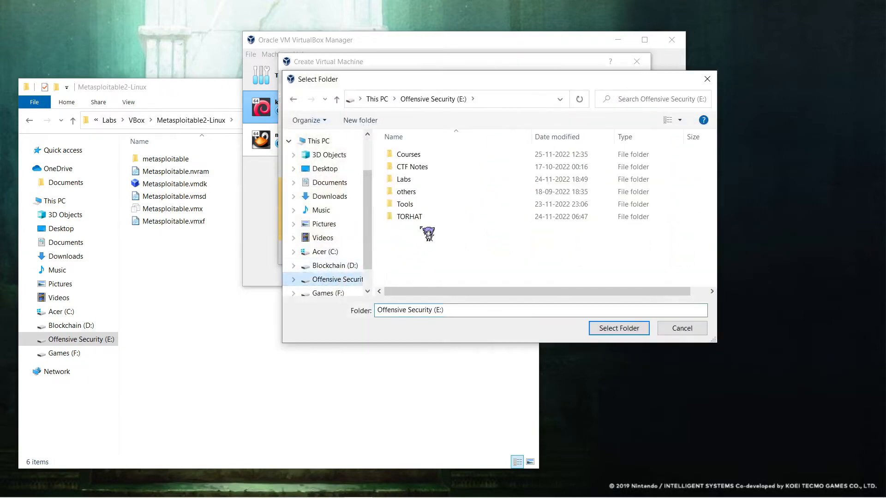
pyautogui.doubleClick(433, 180)
pyautogui.doubleClick(433, 179)
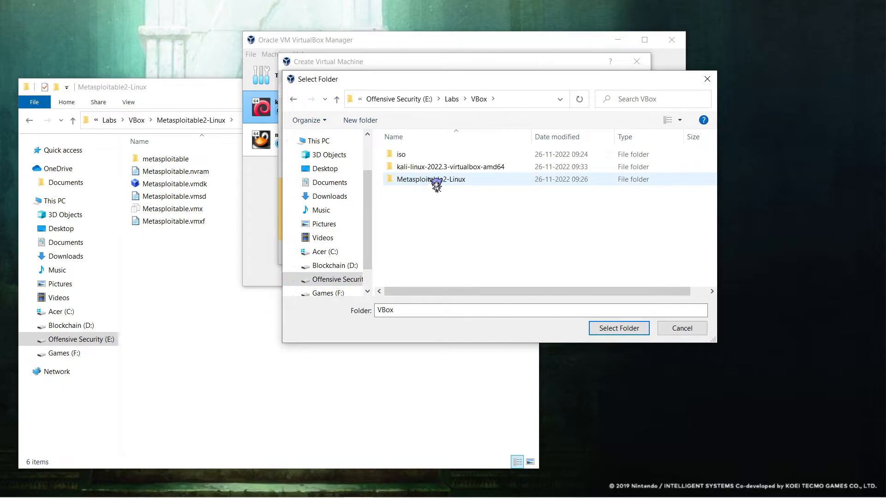
pyautogui.doubleClick(428, 156)
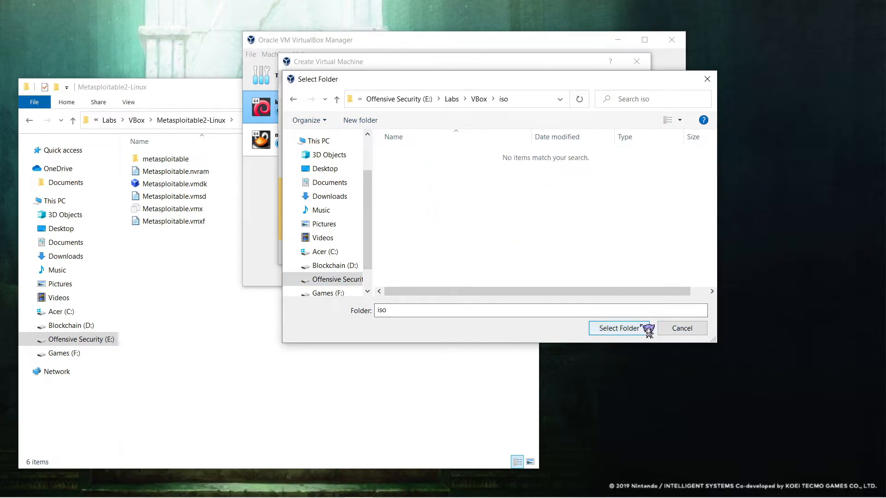
pyautogui.click(293, 99)
# Step: Create a pfsense folder inside VBox, fixing its spelling, and use it as the machine folder
pyautogui.rightClick(430, 250)
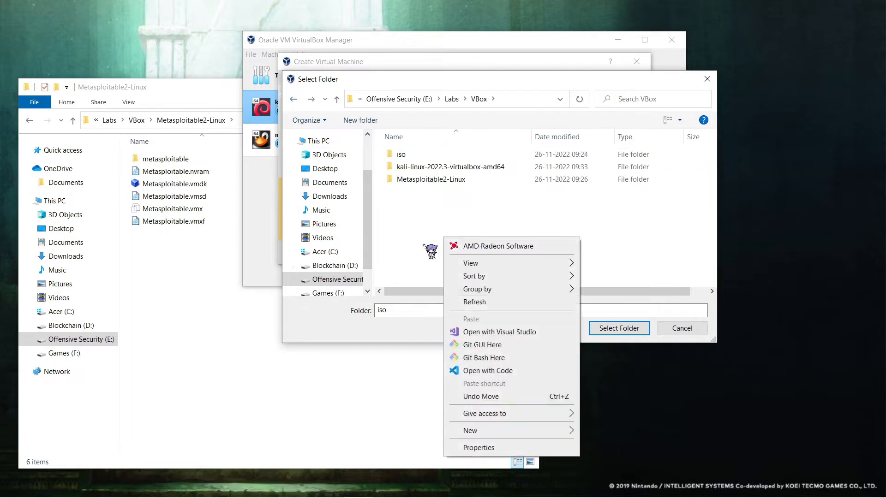
pyautogui.moveTo(514, 430)
pyautogui.click(629, 308)
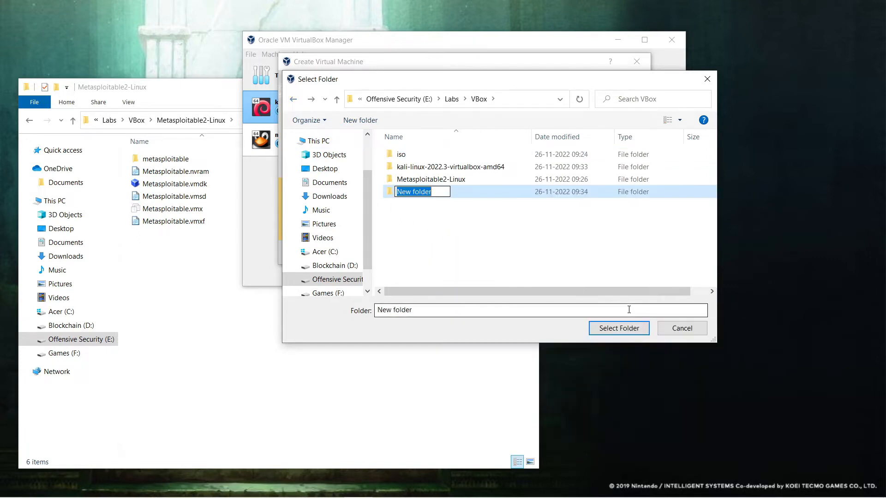
pyautogui.write('pfsensse')
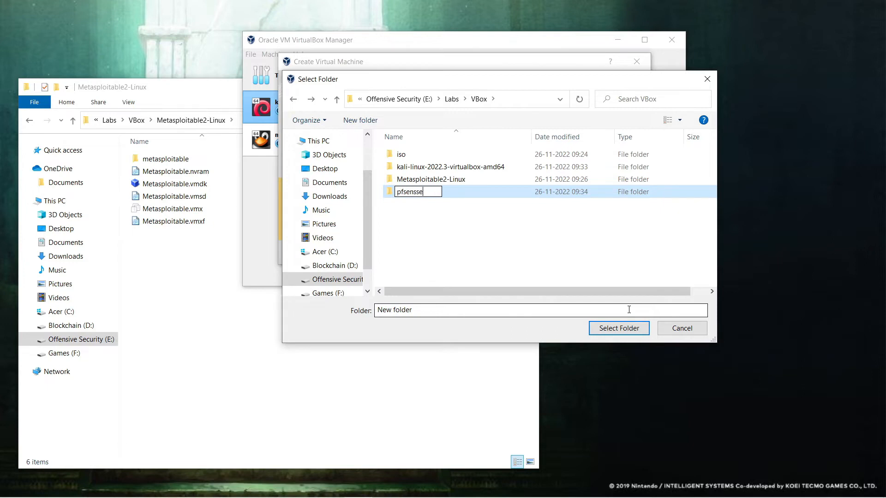
pyautogui.press('Return')
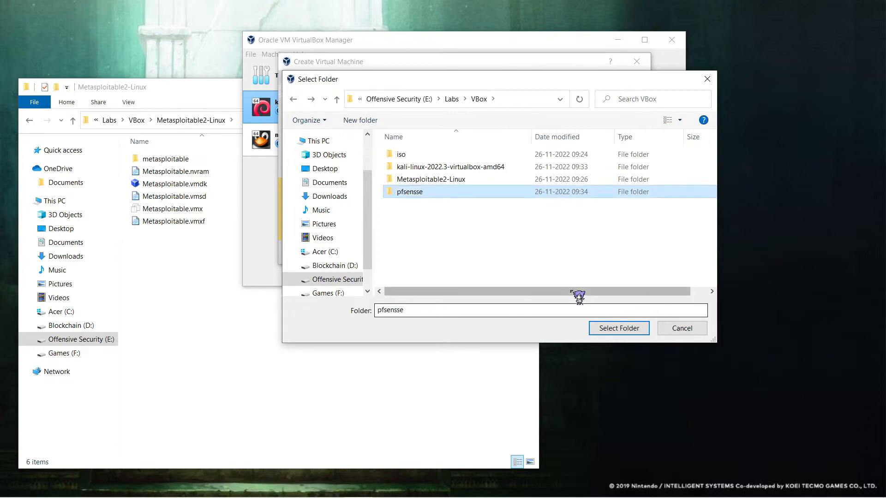
pyautogui.click(419, 191)
pyautogui.press('Return')
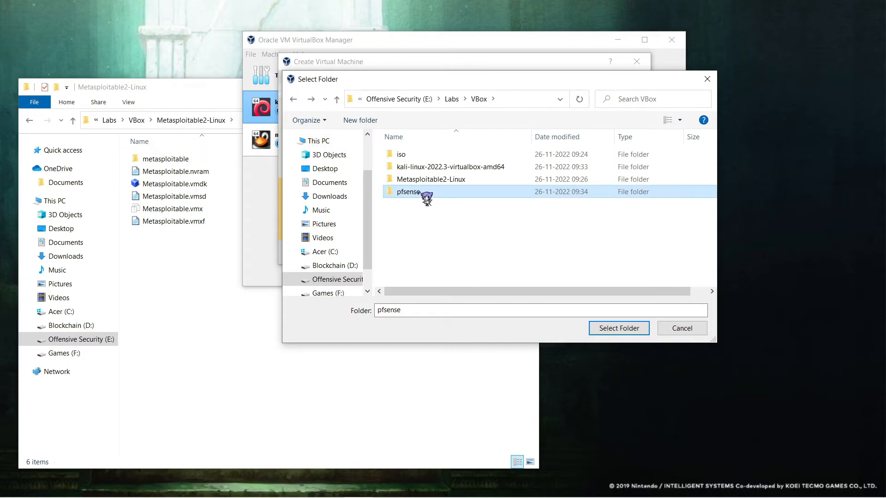
pyautogui.doubleClick(419, 191)
pyautogui.click(621, 328)
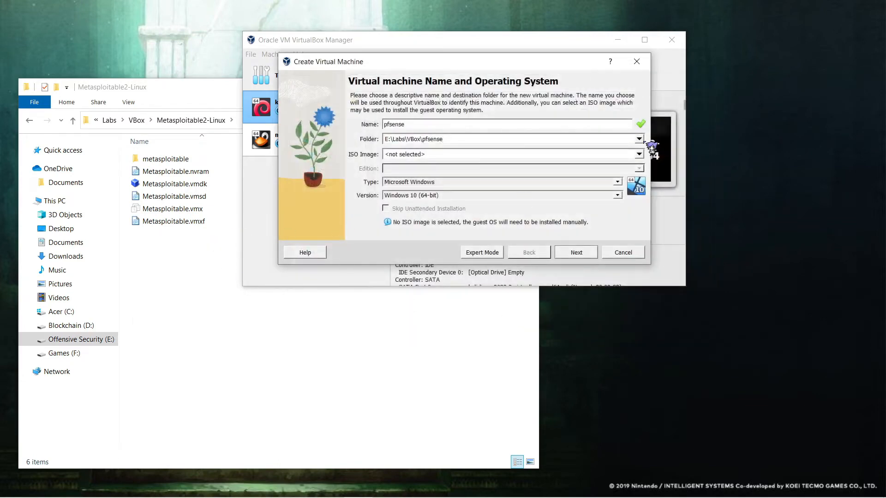
# Step: Attach the pfSense-CE-2.6.0-RELEASE-amd64.iso image to the new machine
pyautogui.click(641, 154)
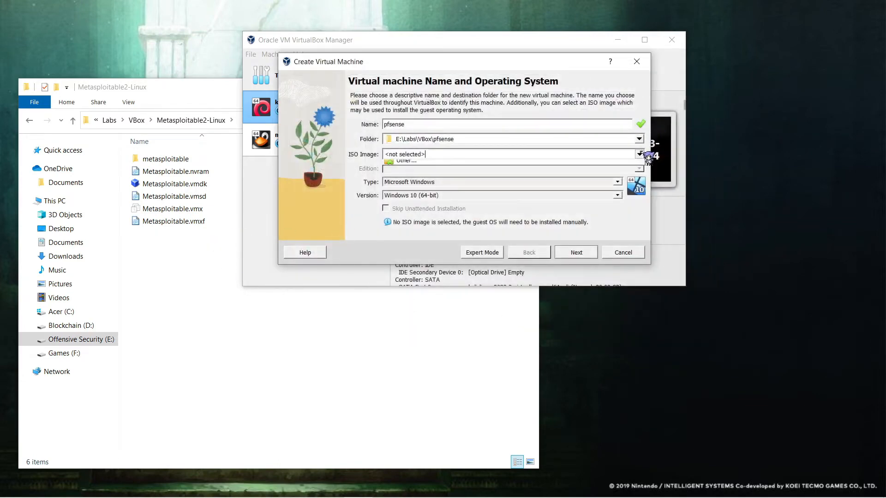
pyautogui.click(539, 175)
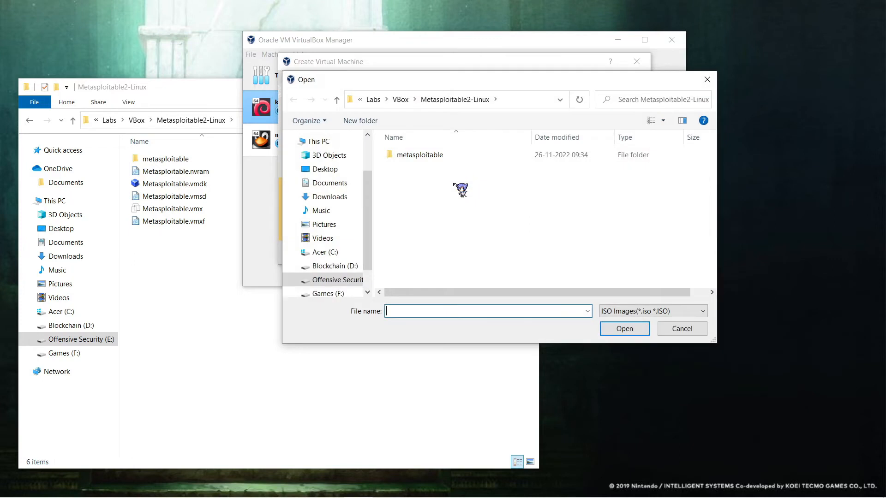
pyautogui.click(402, 99)
pyautogui.doubleClick(409, 155)
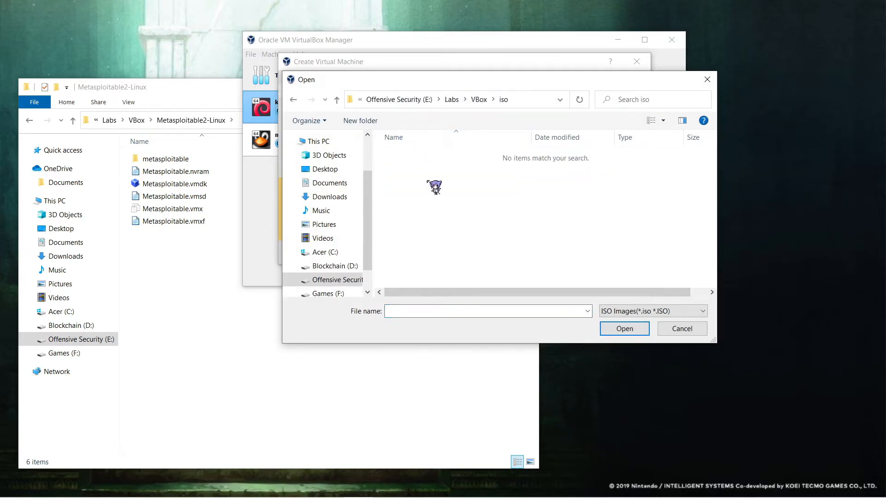
pyautogui.click(478, 99)
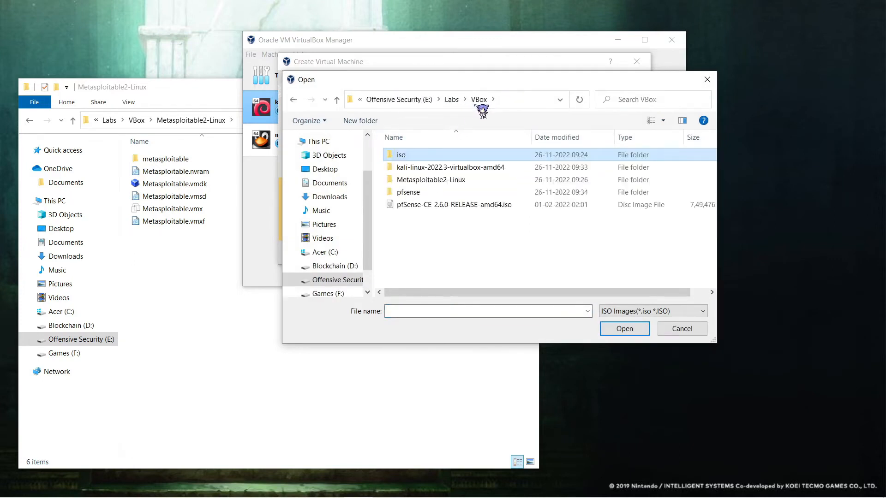
pyautogui.click(443, 204)
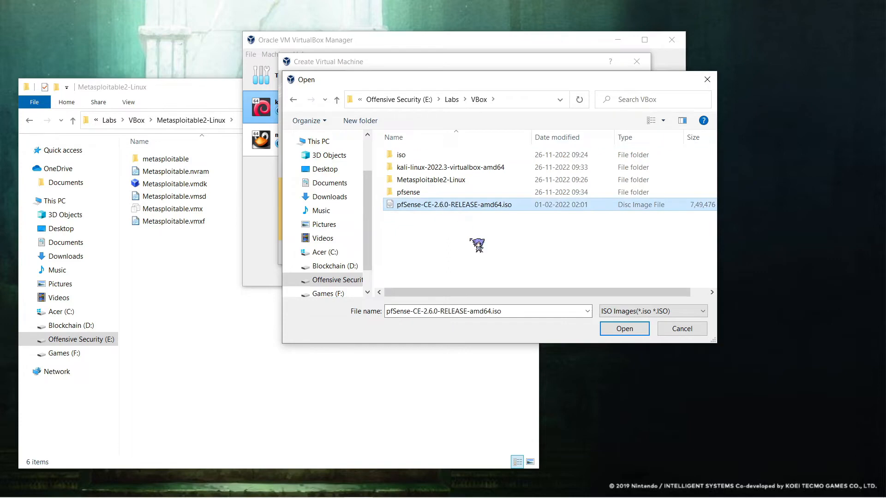
pyautogui.click(624, 329)
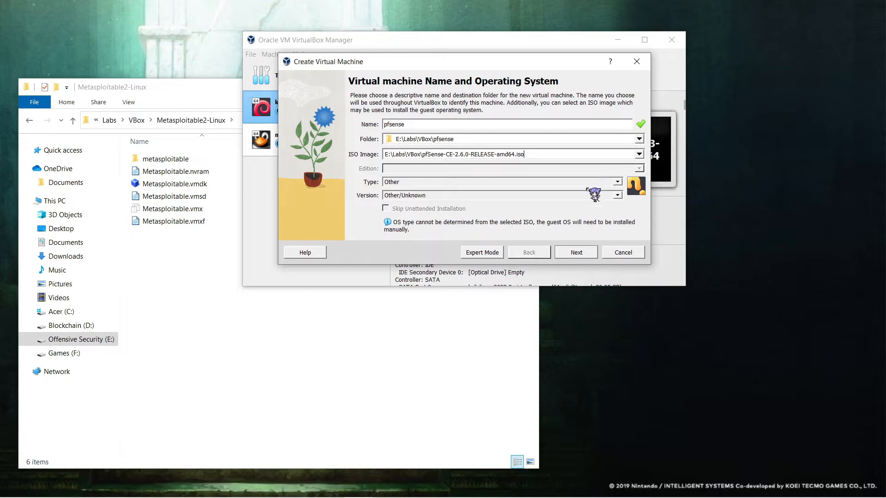
# Step: Check the Type list, leave it at Other, and switch to Chrome
pyautogui.click(617, 182)
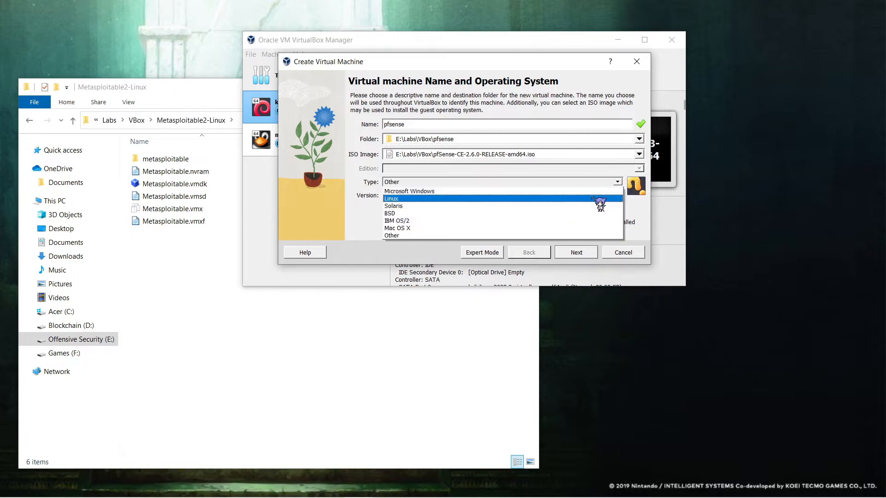
pyautogui.click(362, 187)
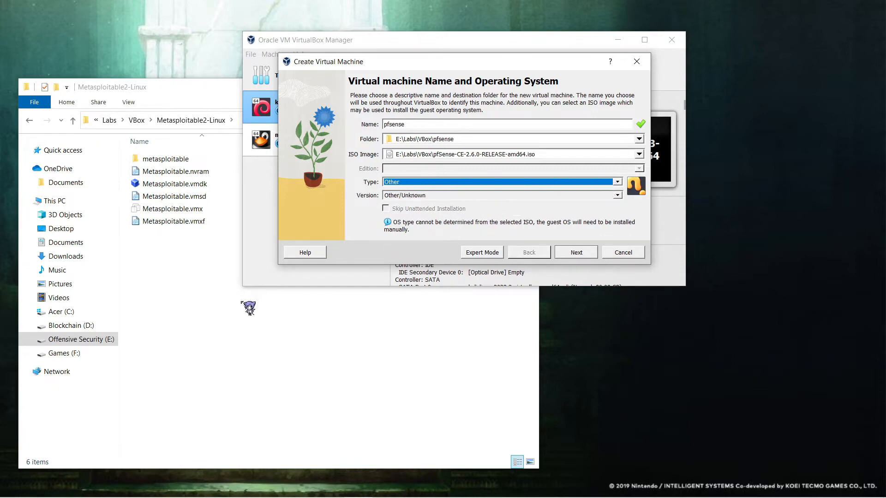
pyautogui.hotkey('alt', 'Tab')
pyautogui.hotkey('alt', 'Tab')
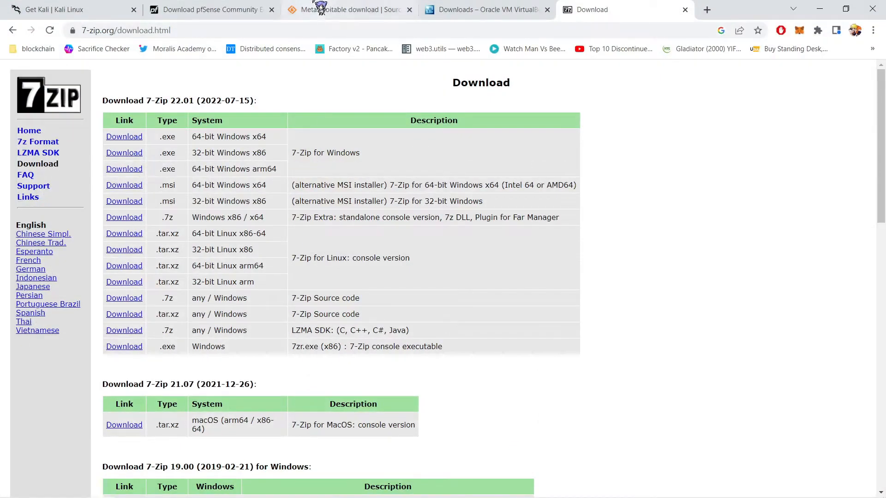
# Step: Look over the pfSense download page and the 7-Zip download tab
pyautogui.click(190, 13)
pyautogui.scroll(-10, 376, 376)
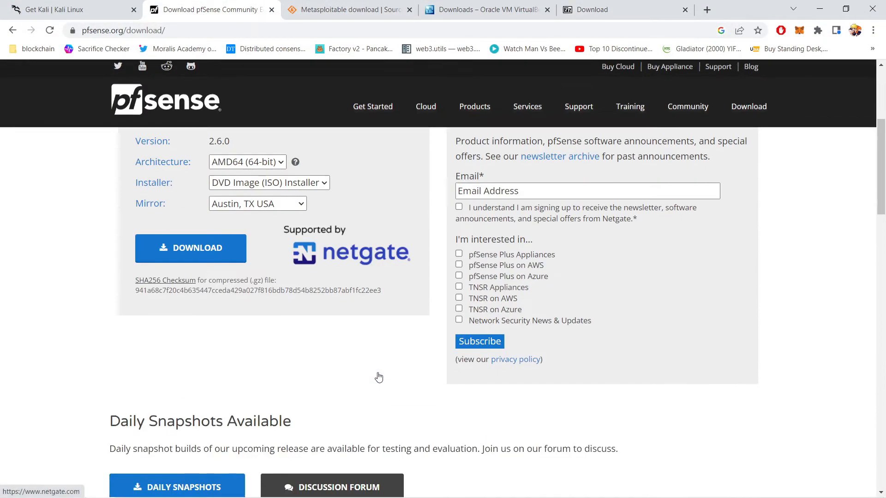
pyautogui.scroll(-1, 377, 374)
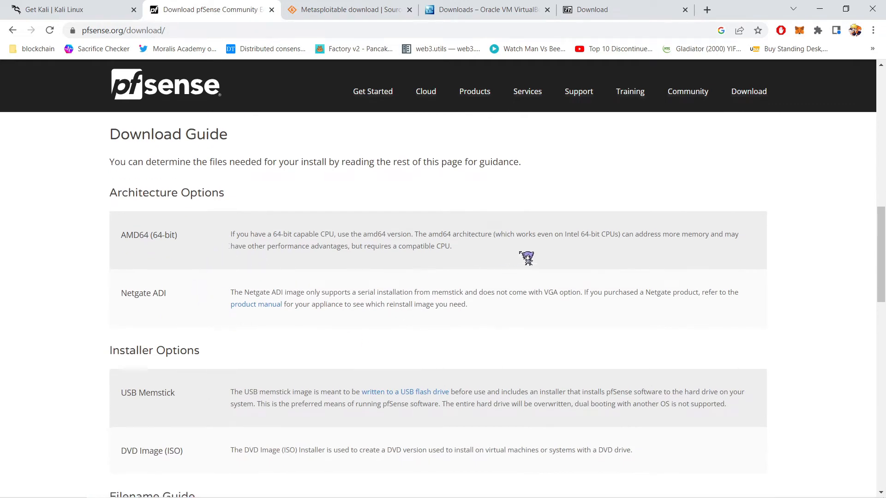
pyautogui.scroll(14, 636, 310)
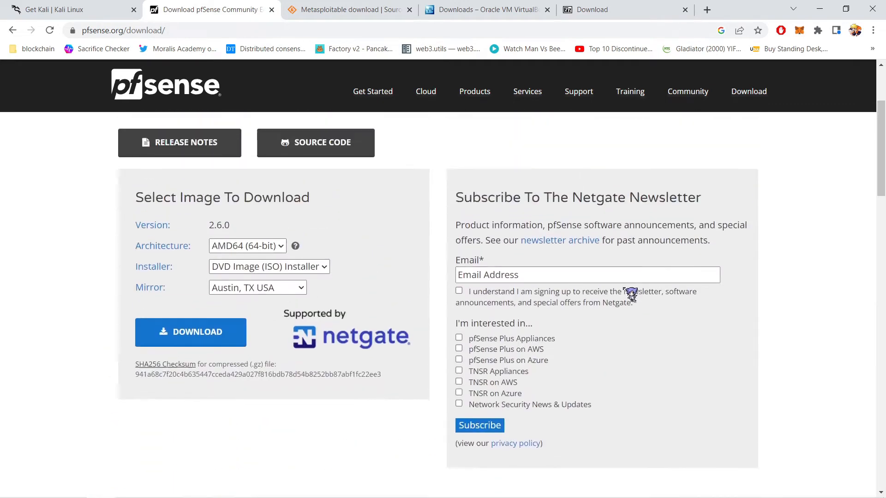
pyautogui.click(645, 10)
# Step: Search 'pfsense is running os' and confirm it runs on the FreeBSD operating system
pyautogui.click(707, 10)
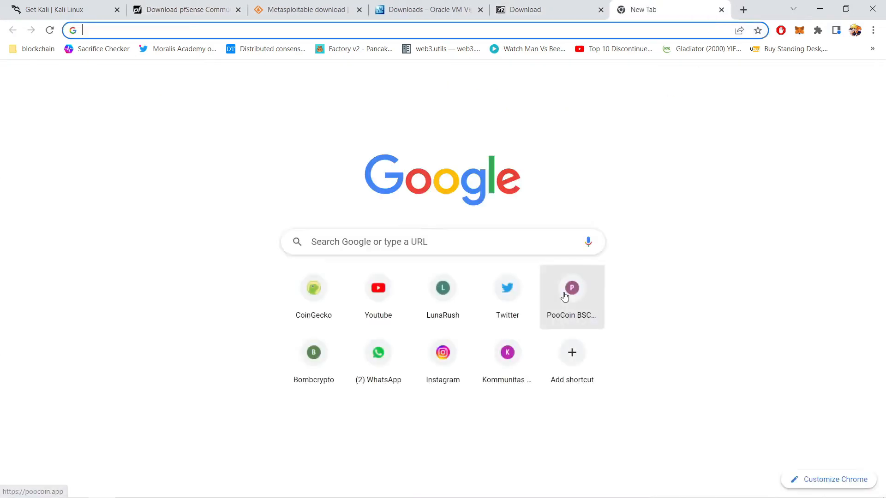
pyautogui.write('pfsense')
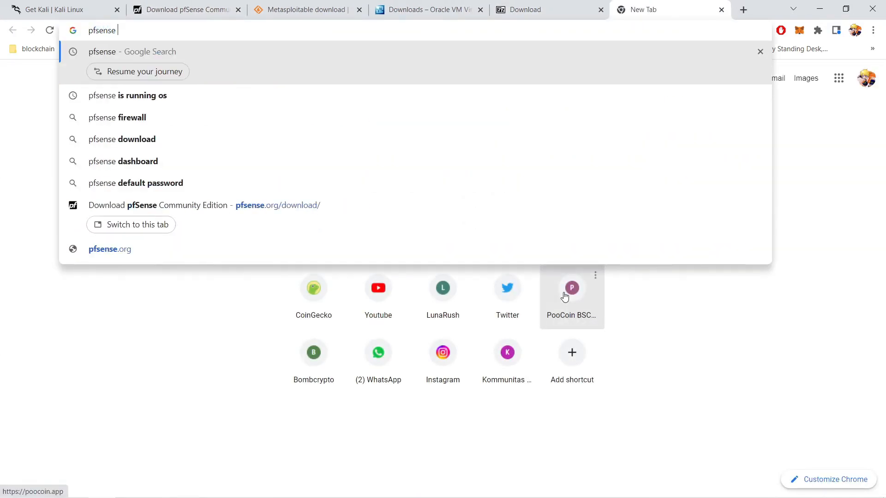
pyautogui.press('Down')
pyautogui.press('Return')
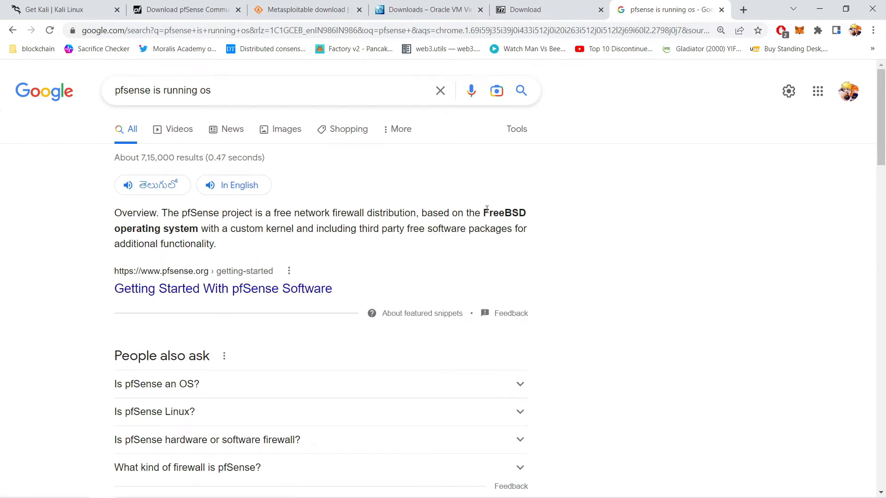
pyautogui.moveTo(480, 216); pyautogui.dragTo(211, 242)
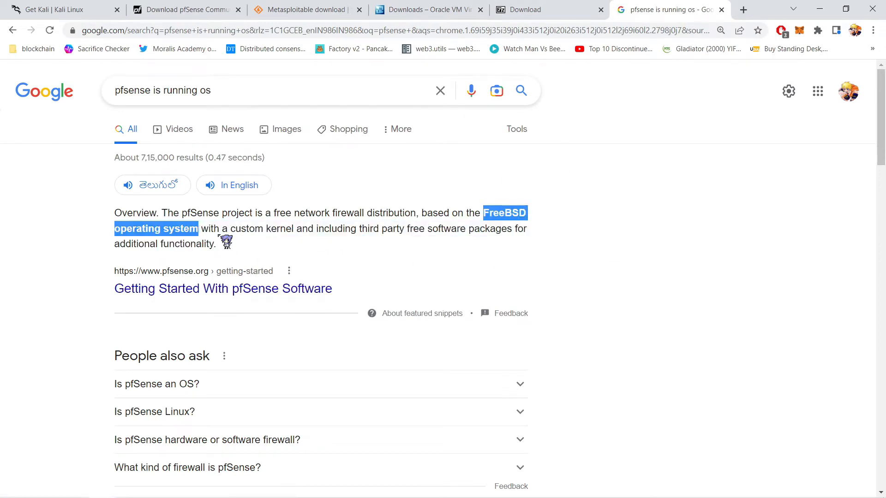
pyautogui.click(204, 233)
pyautogui.hotkey('alt', 'Tab')
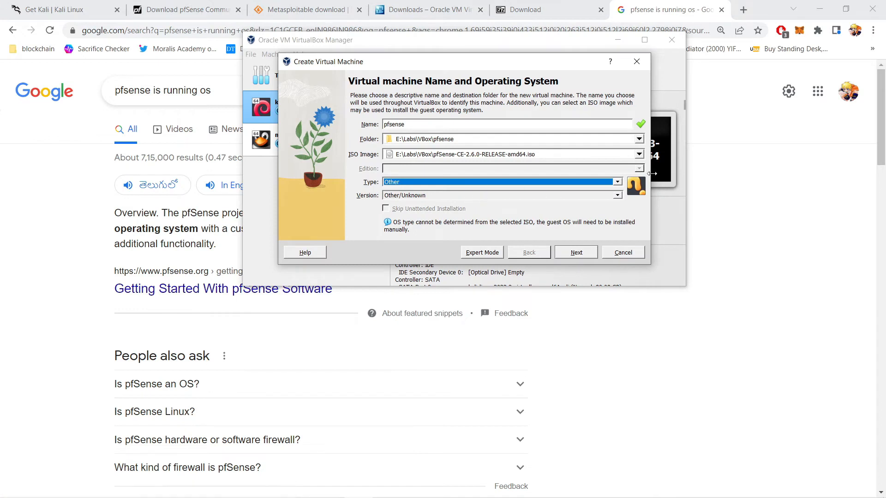
# Step: Set Type to BSD and Version to FreeBSD (64-bit), keeping 1024 MB memory and 1 CPU
pyautogui.click(617, 183)
pyautogui.click(570, 213)
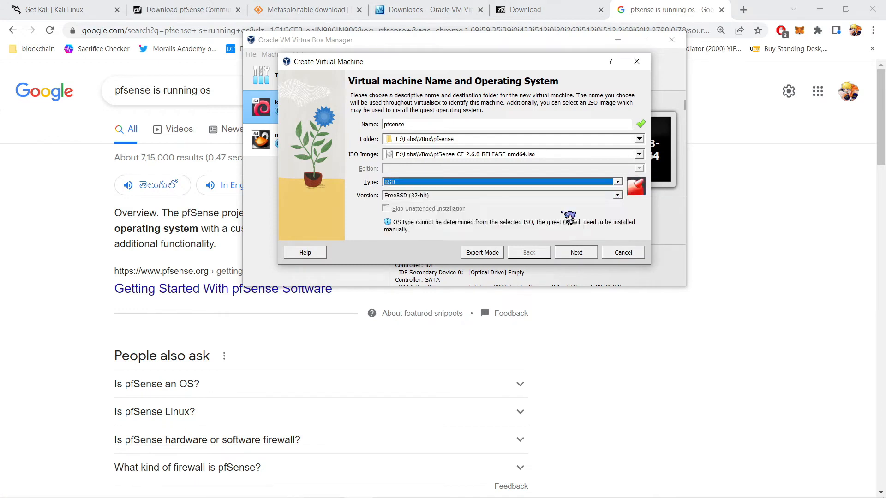
pyautogui.click(586, 257)
pyautogui.click(528, 252)
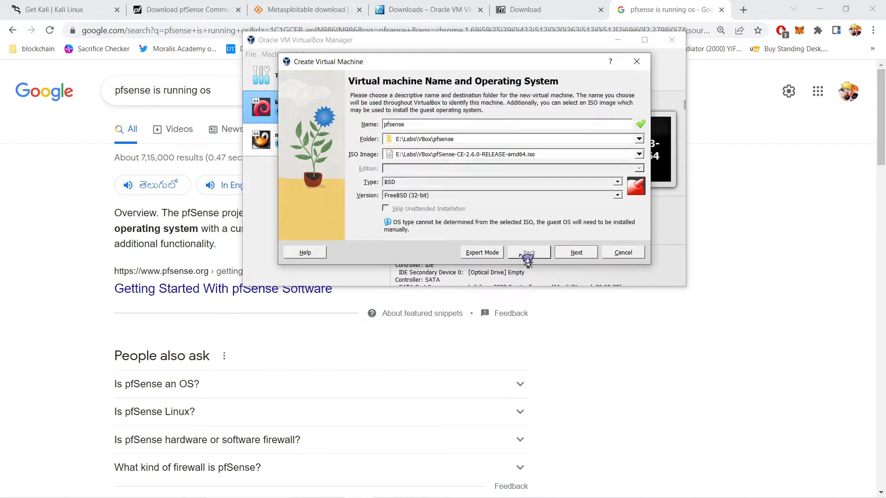
pyautogui.click(617, 195)
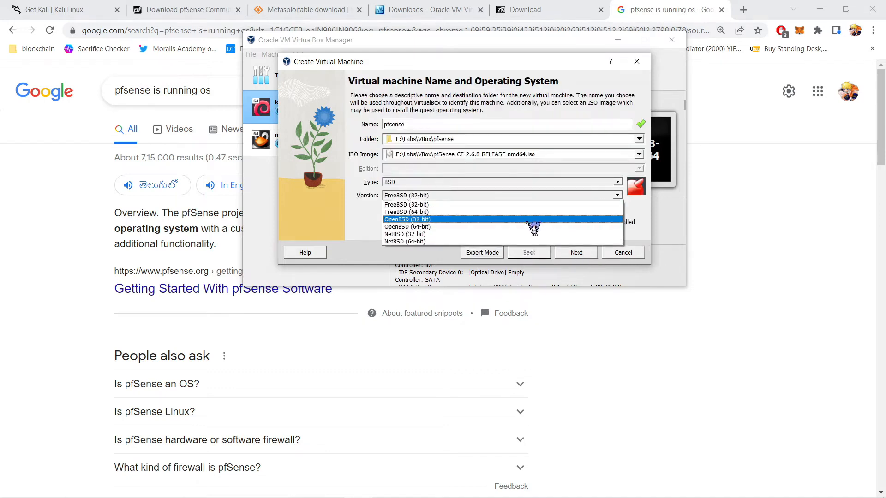
pyautogui.click(450, 212)
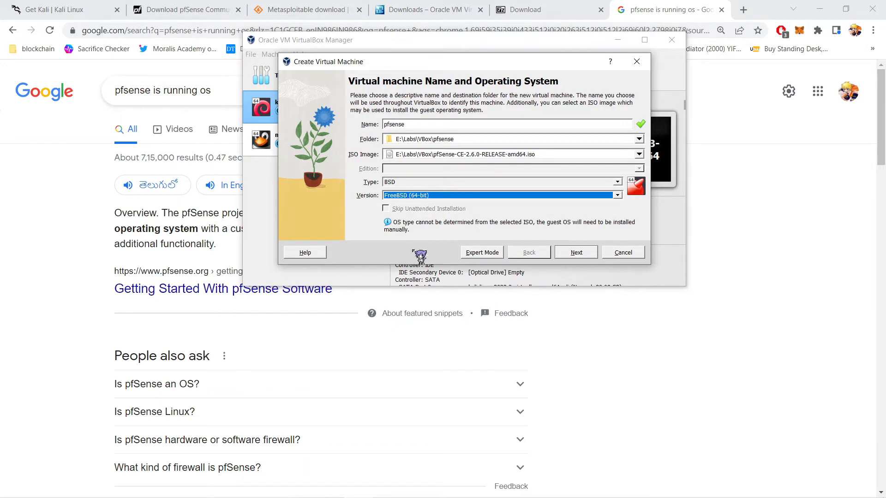
pyautogui.click(582, 256)
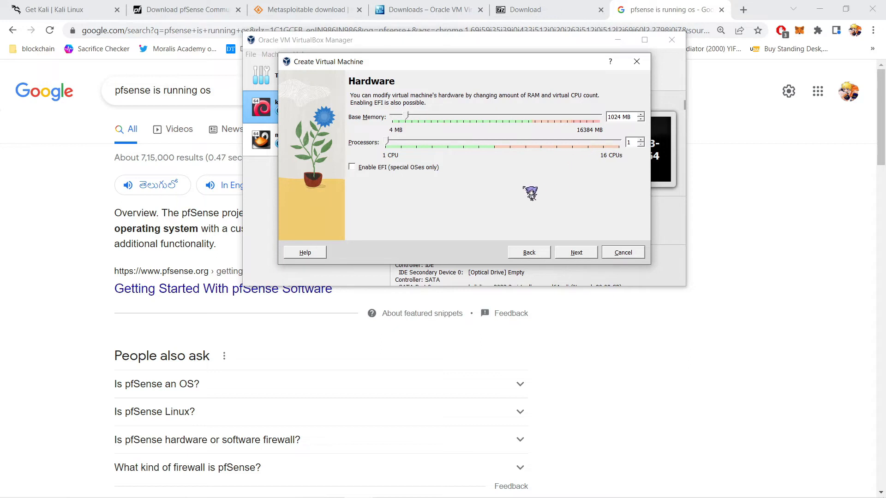
pyautogui.click(586, 254)
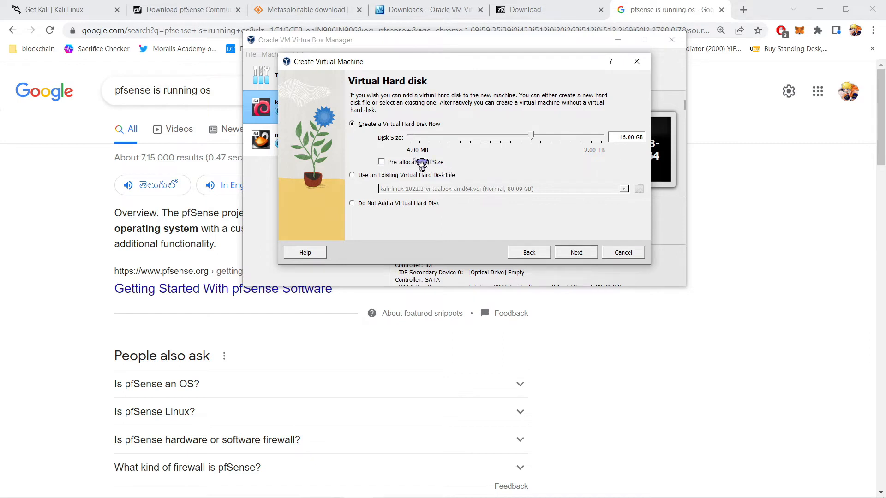
# Step: Set the pfsense.vdi disk to 10.00 GB and finish creating the pfsense machine
pyautogui.click(456, 138)
pyautogui.moveTo(524, 138); pyautogui.dragTo(504, 140)
pyautogui.moveTo(528, 140); pyautogui.dragTo(534, 141)
pyautogui.click(581, 253)
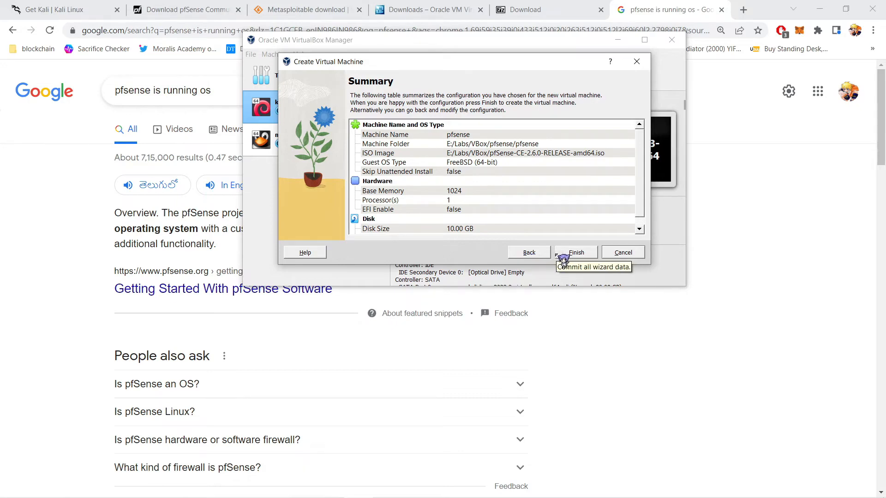
pyautogui.click(573, 255)
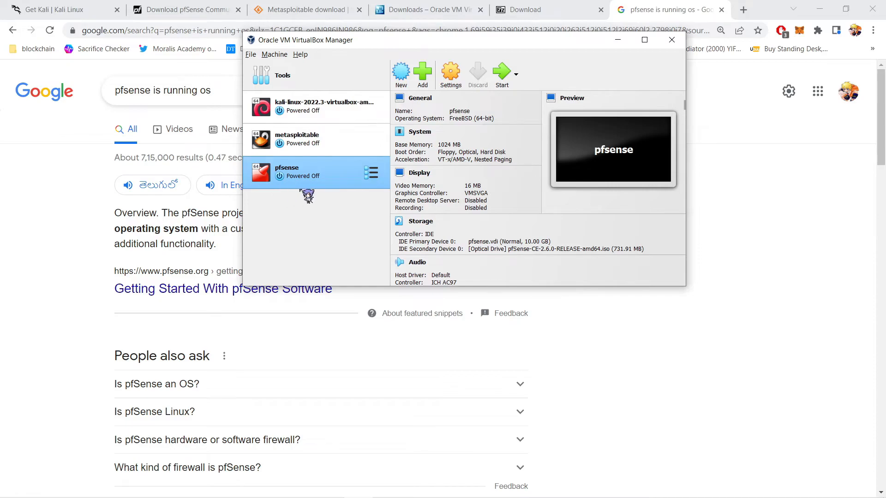
# Step: Minimize Chrome and Explorer, then compare pfsense's Adapter 1 (NAT) and disabled Adapter 2 settings
pyautogui.click(820, 10)
pyautogui.click(226, 312)
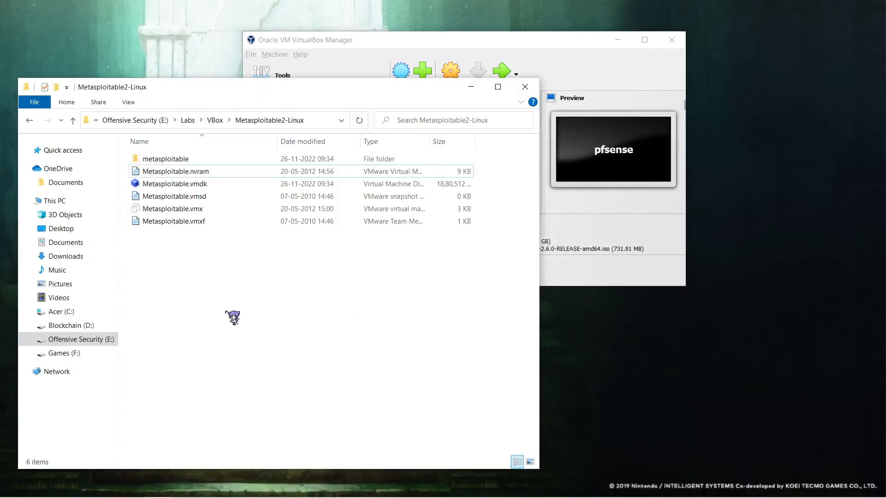
pyautogui.click(470, 86)
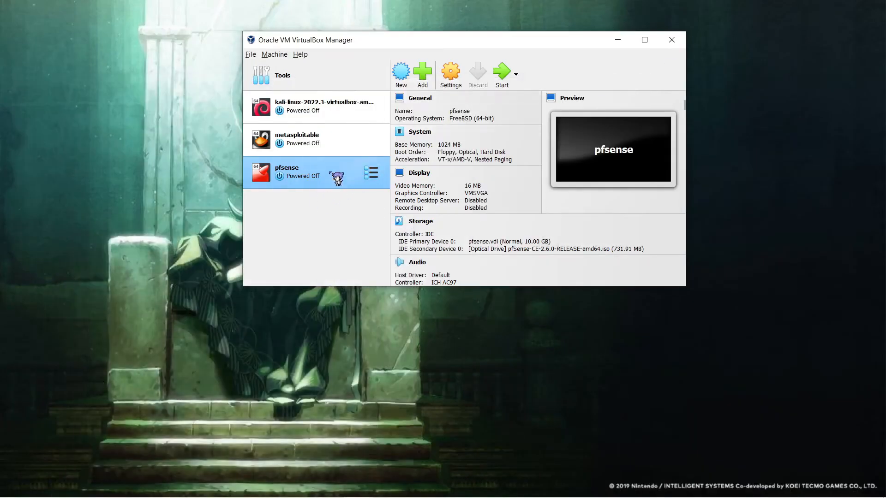
pyautogui.click(455, 85)
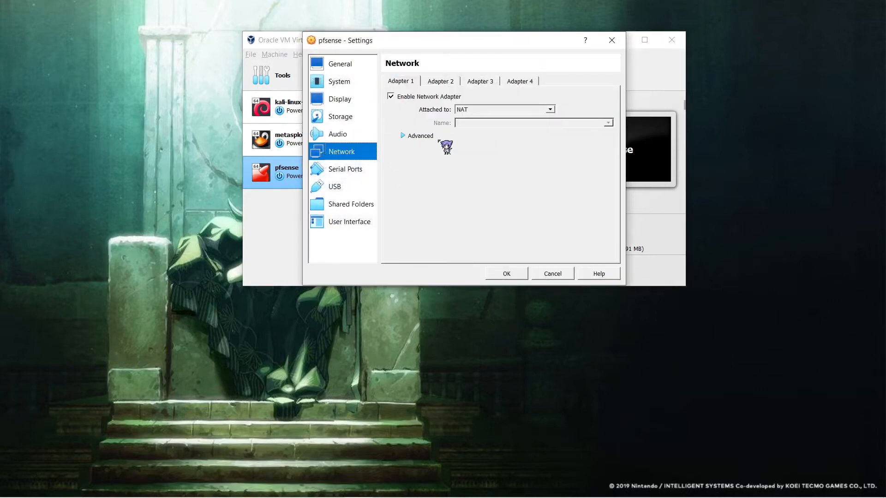
pyautogui.click(445, 84)
pyautogui.click(402, 84)
pyautogui.click(428, 84)
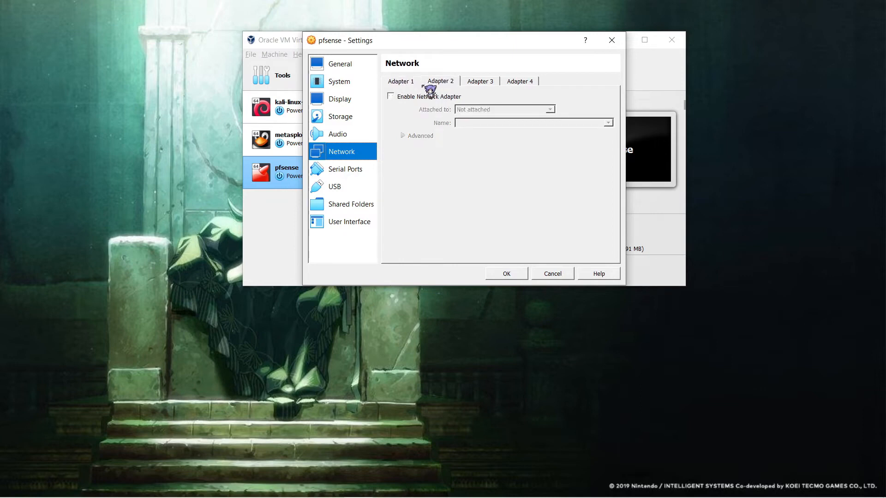
# Step: Bring lab.PNG in Picasa Photo Viewer to the front and stretch it to full height
pyautogui.hotkey('alt', 'Tab')
pyautogui.hotkey('alt', 'Tab')
pyautogui.hotkey('alt', 'Tab')
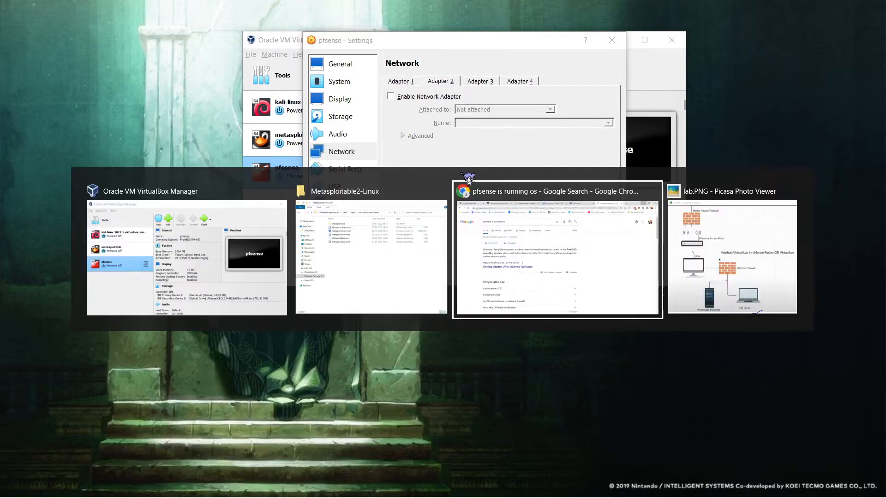
pyautogui.hotkey('alt', 'Tab')
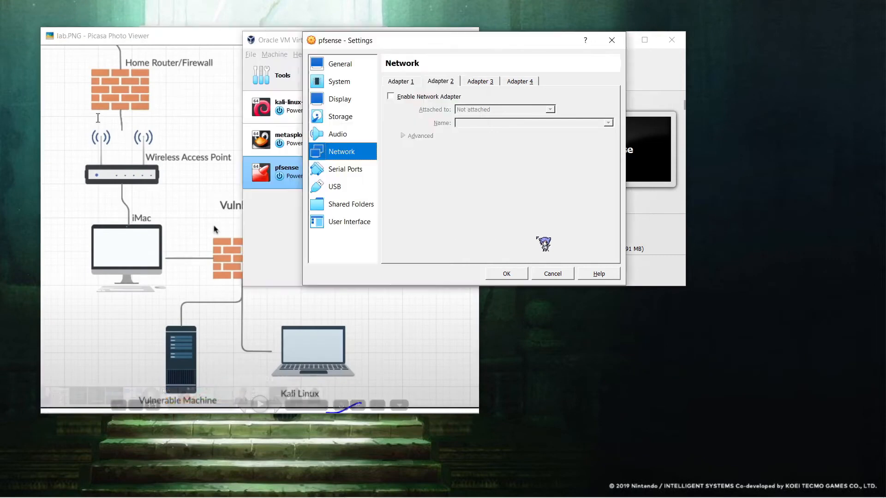
pyautogui.hotkey('alt', 'Tab')
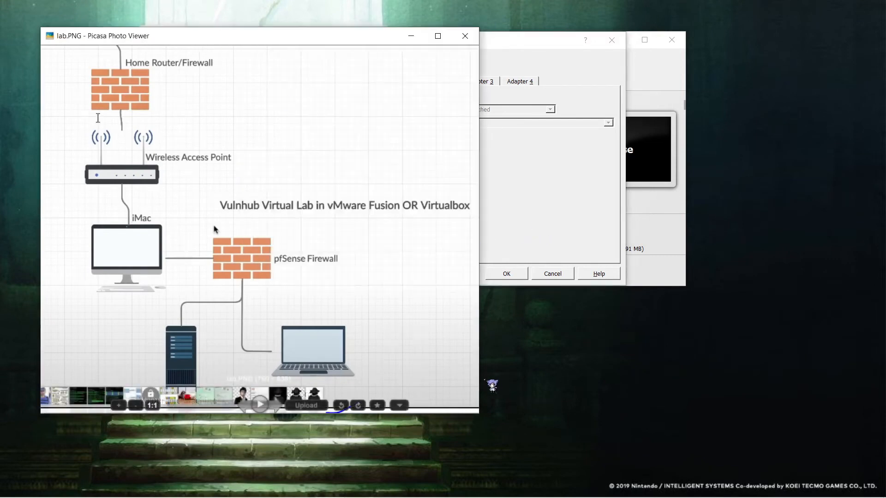
pyautogui.moveTo(481, 416); pyautogui.dragTo(650, 497)
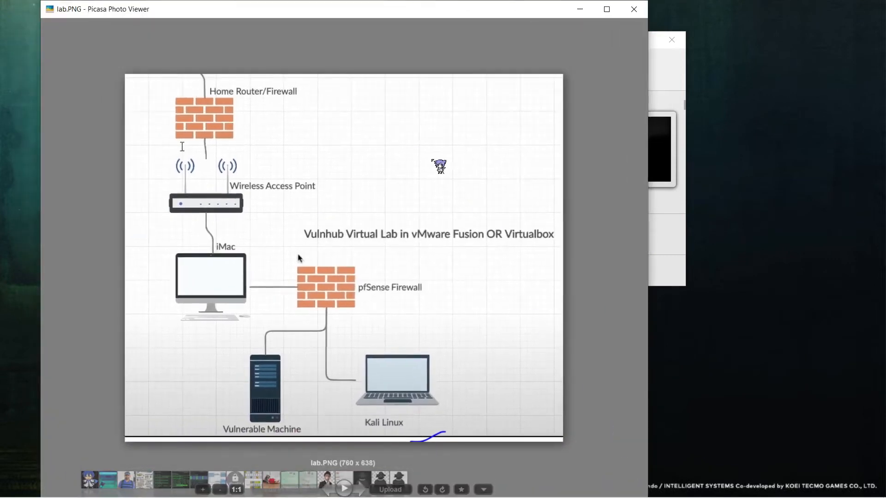
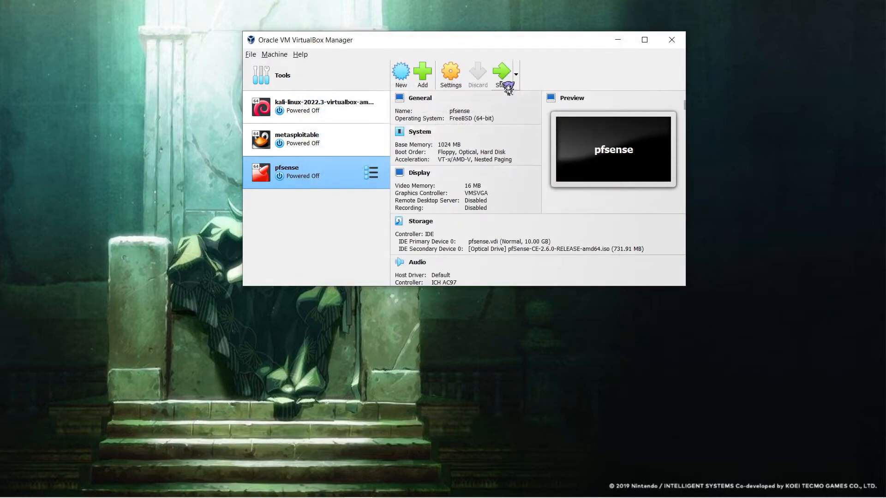
# Step: Attach metasploitable's Adapter 1 to the Internal Network 'intnet'
pyautogui.click(327, 146)
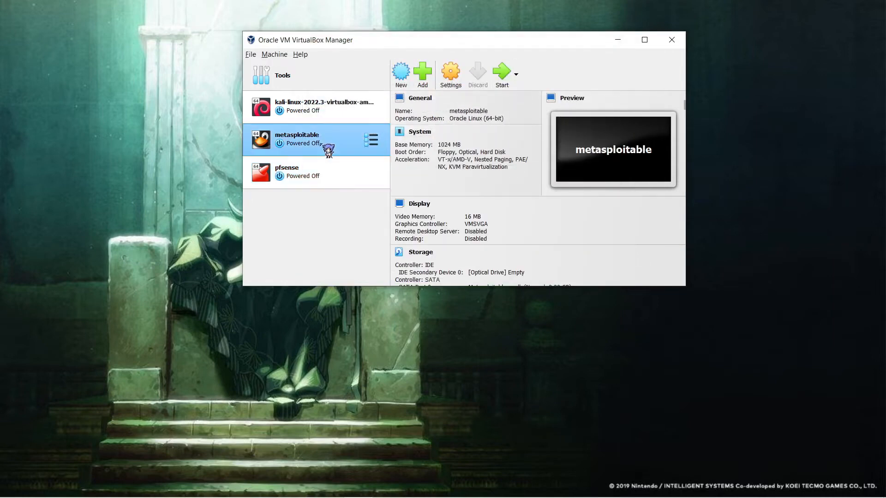
pyautogui.click(452, 81)
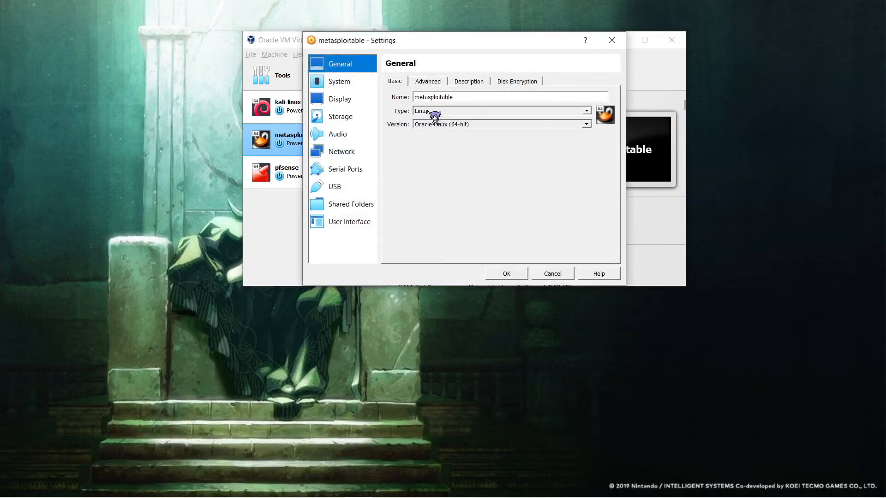
pyautogui.click(341, 151)
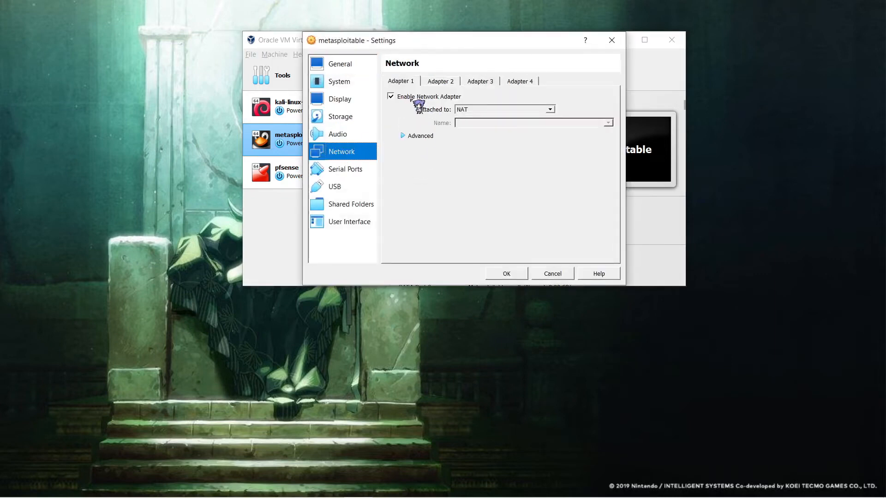
pyautogui.click(484, 113)
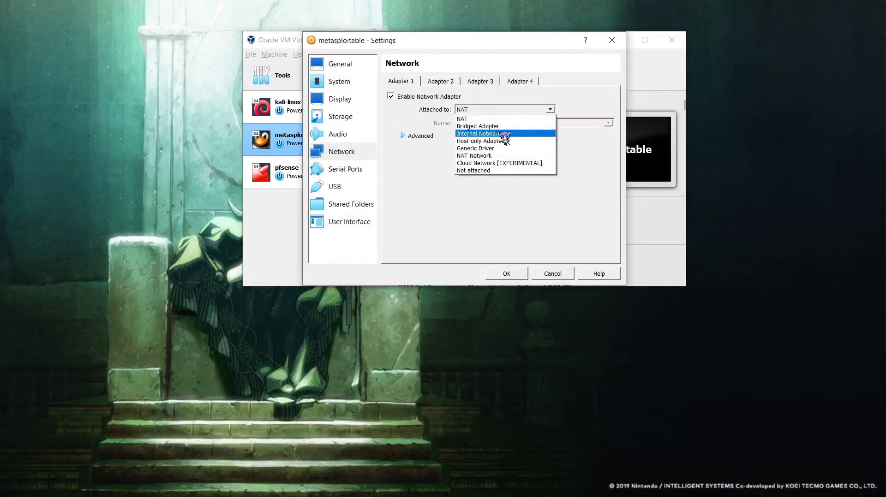
pyautogui.click(498, 137)
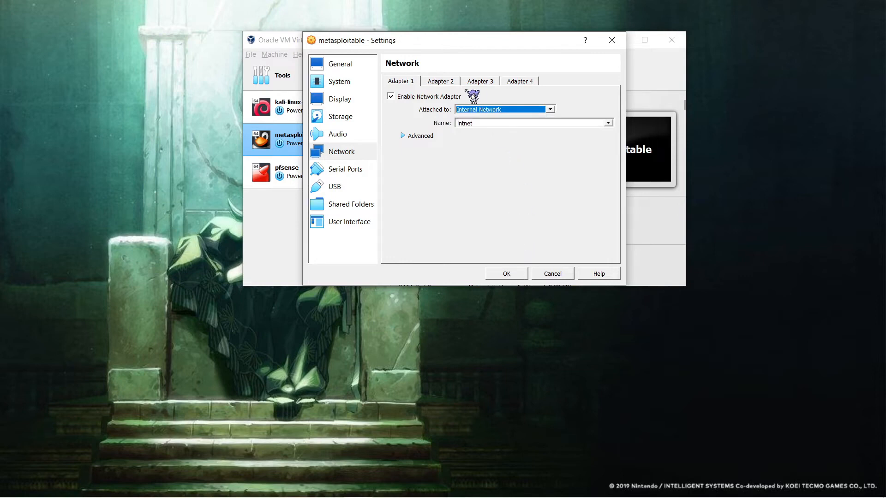
pyautogui.doubleClick(482, 124)
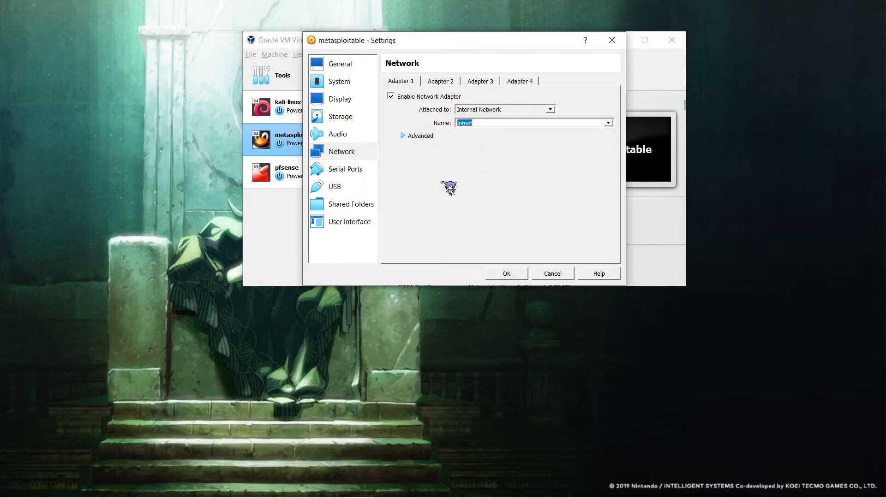
pyautogui.click(506, 274)
# Step: Attach kali-linux's Adapter 1 to the Internal Network 'intnet' as well
pyautogui.click(337, 107)
pyautogui.click(451, 74)
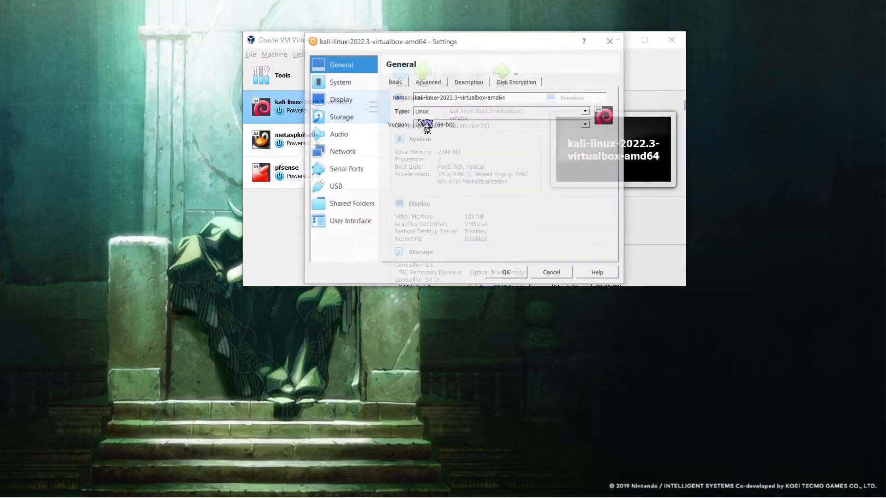
pyautogui.click(347, 150)
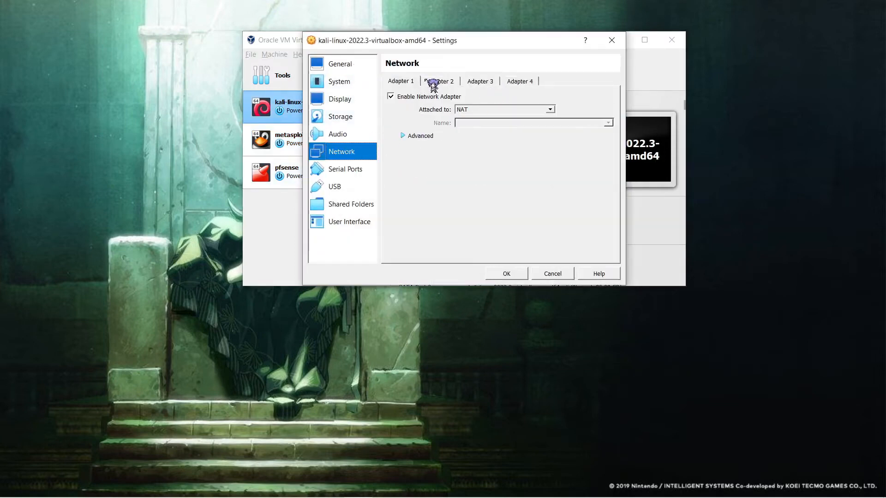
pyautogui.click(461, 110)
pyautogui.click(492, 136)
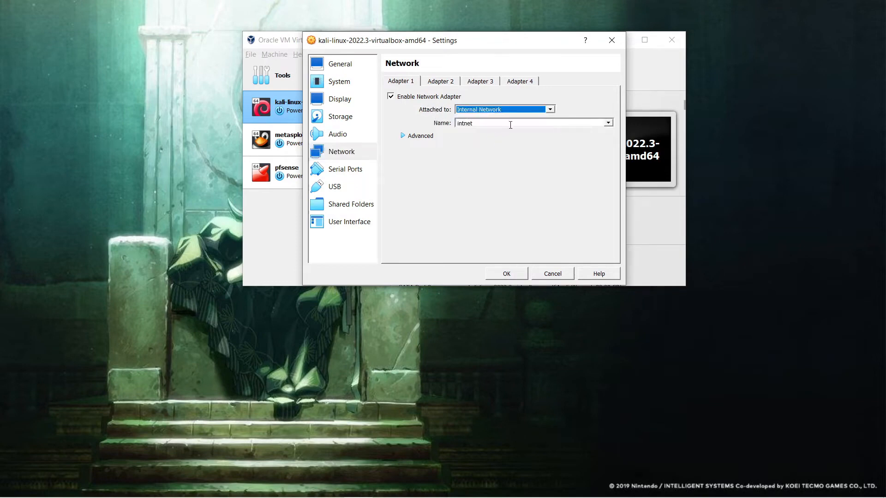
pyautogui.click(507, 274)
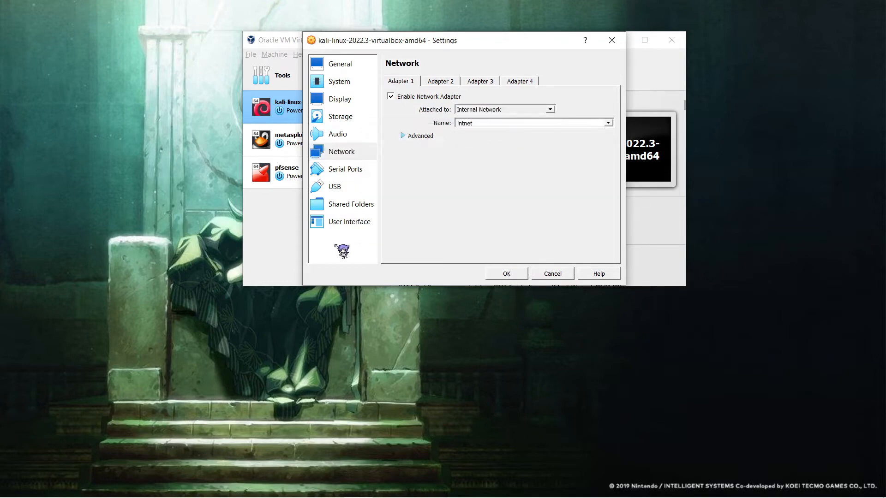
pyautogui.click(326, 177)
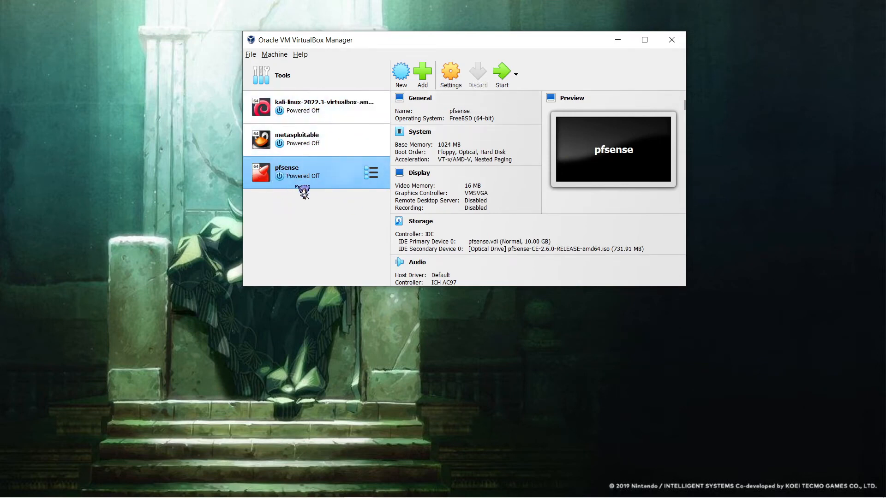
# Step: Boot pfsense, arrange its console beside the VM manager, and accept the copyright notice
pyautogui.click(501, 74)
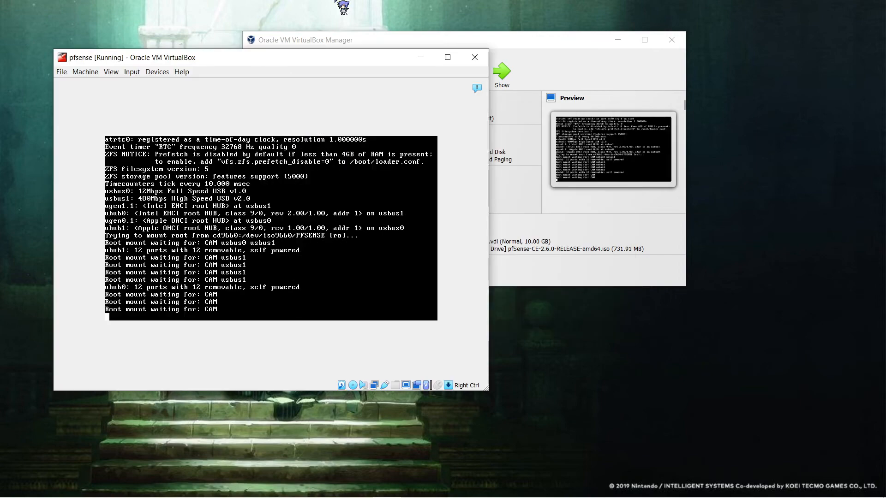
pyautogui.moveTo(323, 57); pyautogui.dragTo(693, 69)
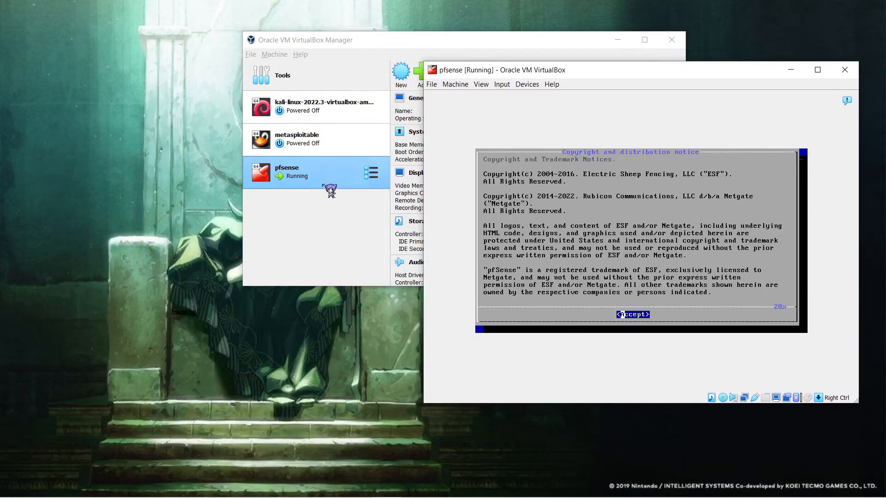
pyautogui.moveTo(409, 46); pyautogui.dragTo(256, 57)
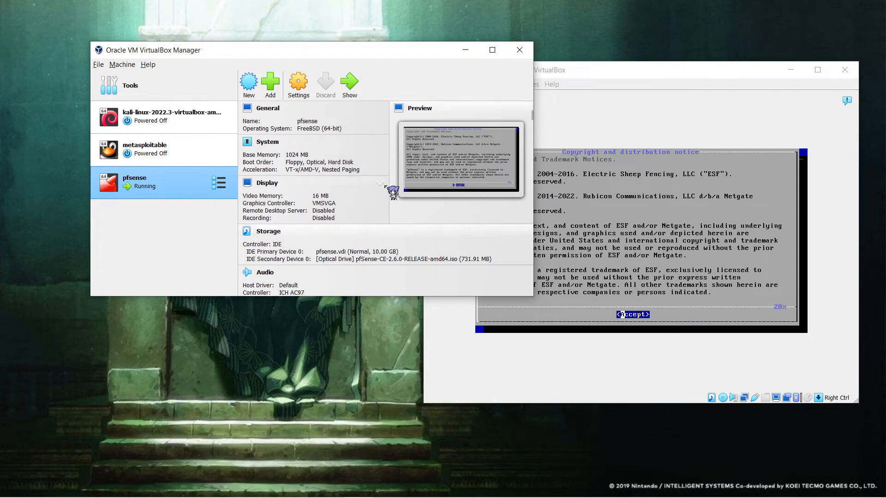
pyautogui.click(610, 200)
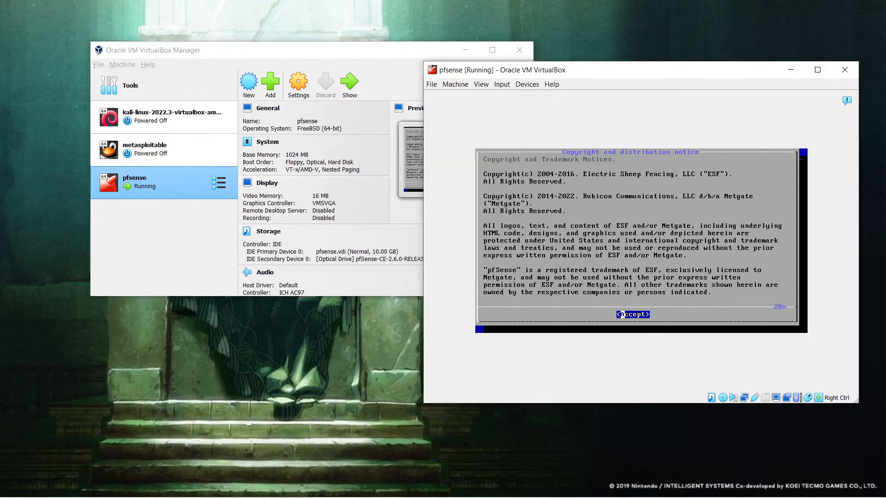
pyautogui.press('Return')
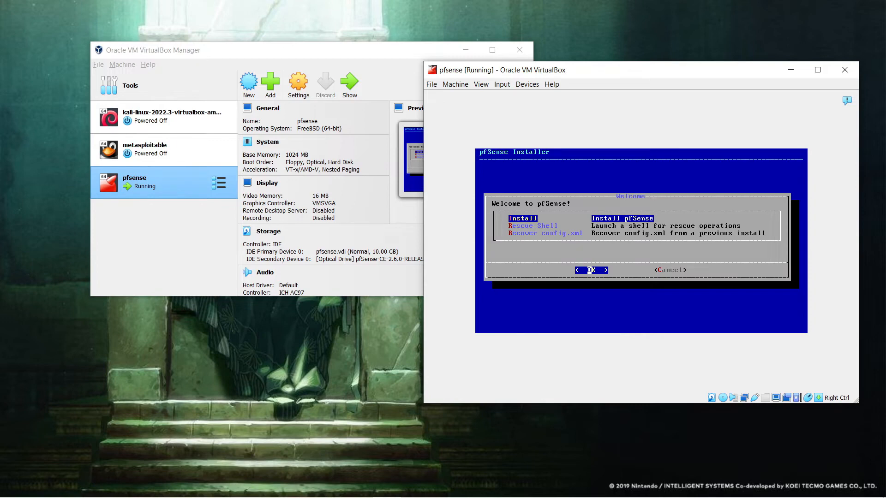
# Step: Install pfSense with the default keymap and Auto (UFS) BIOS partitioning, skip the shell, and reboot
pyautogui.press('Return')
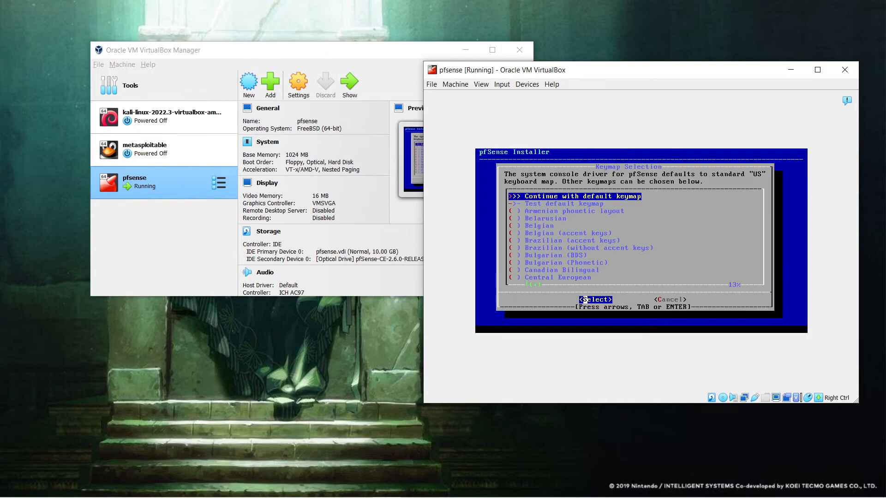
pyautogui.press('Return')
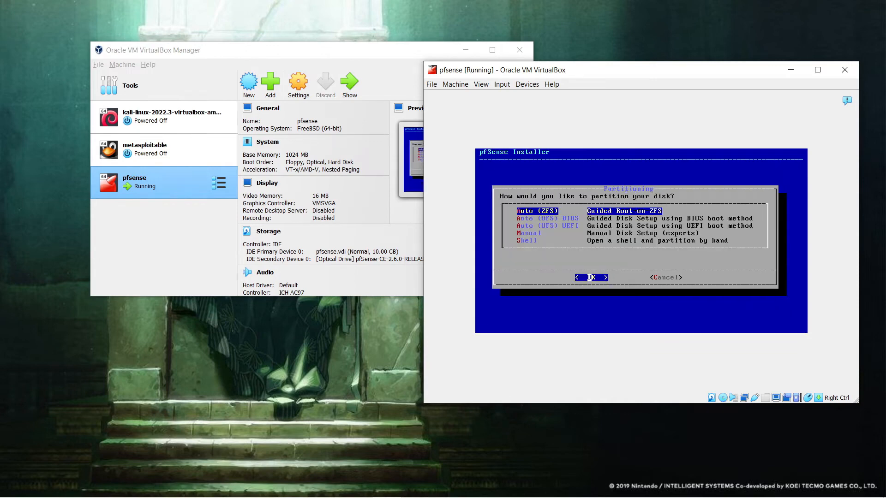
pyautogui.press('Down')
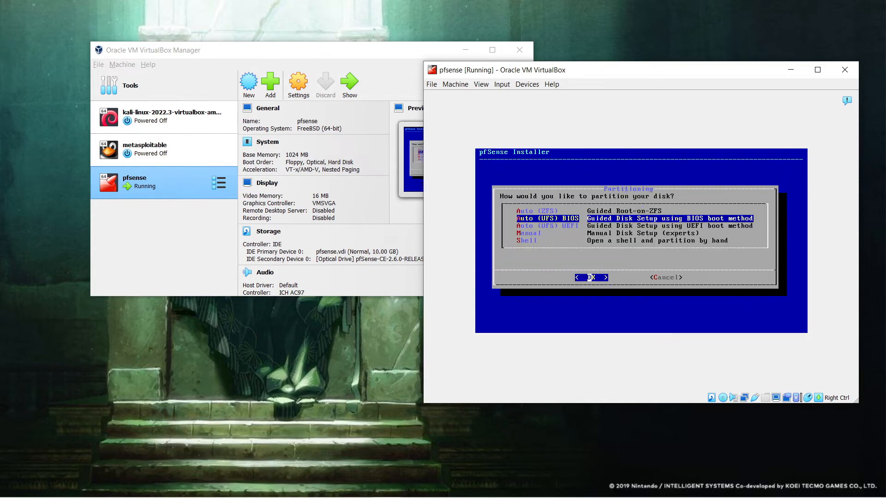
pyautogui.press('Up')
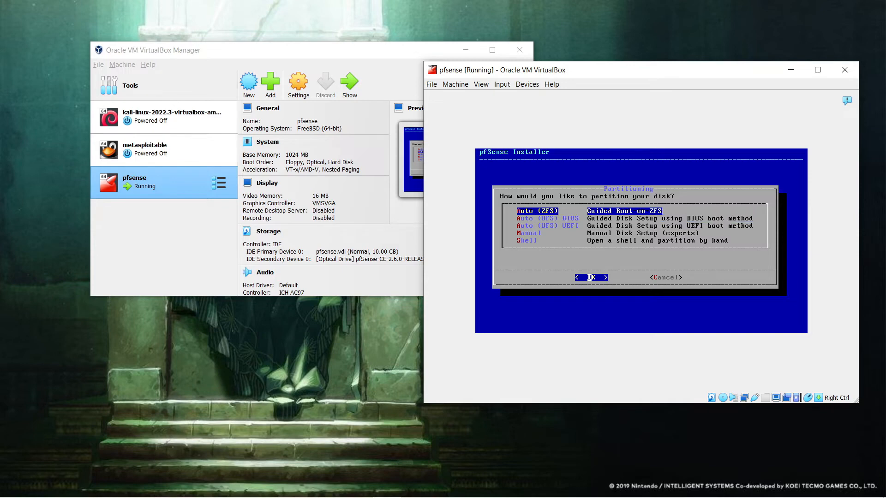
pyautogui.press('Down')
pyautogui.press('Return')
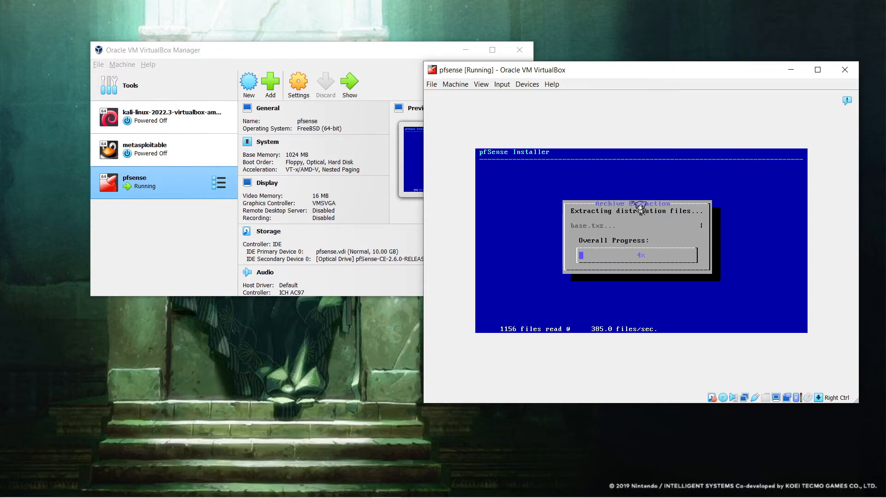
pyautogui.moveTo(604, 68); pyautogui.dragTo(576, 47)
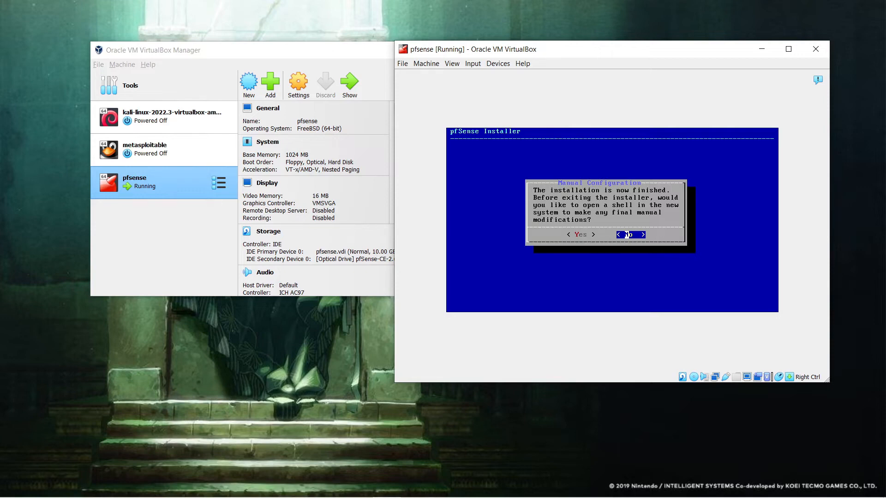
pyautogui.press('Return')
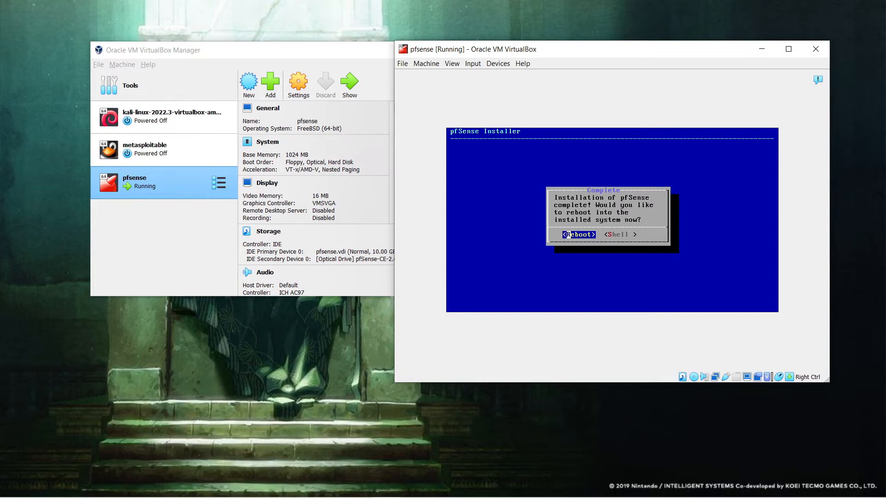
pyautogui.press('Return')
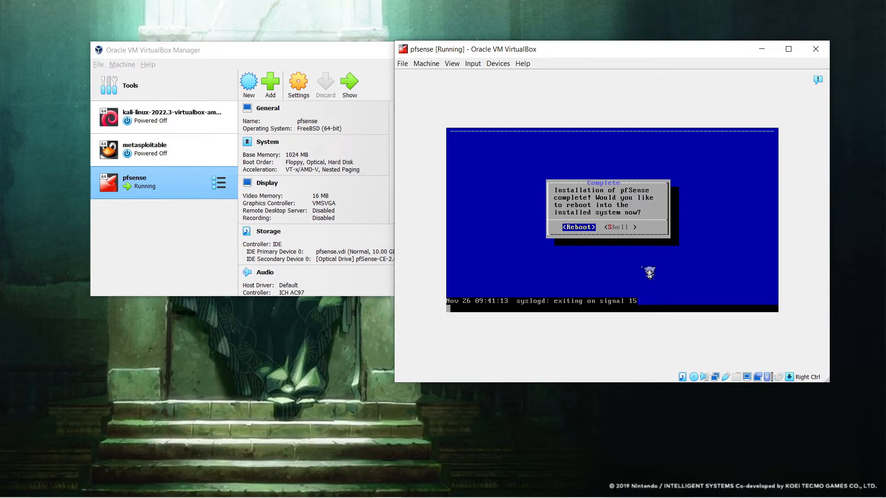
pyautogui.moveTo(564, 53); pyautogui.dragTo(476, 70)
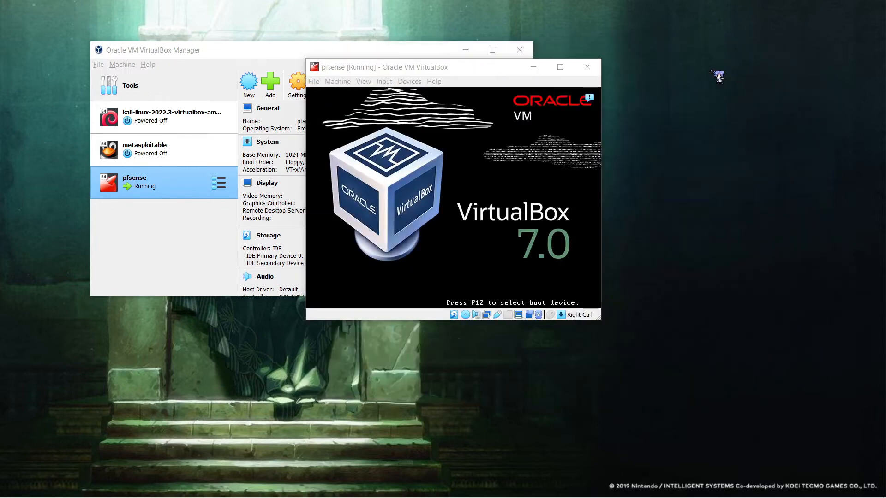
# Step: Power off the pfsense VM
pyautogui.click(587, 67)
pyautogui.click(406, 225)
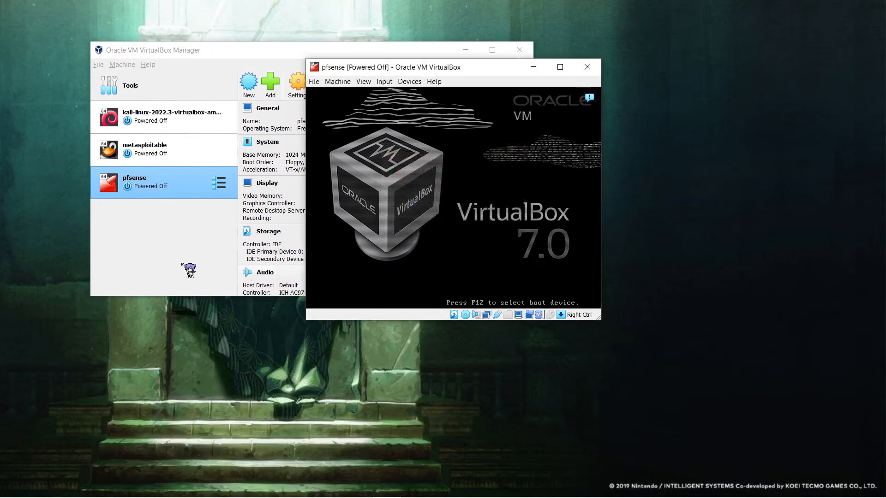
pyautogui.click(185, 267)
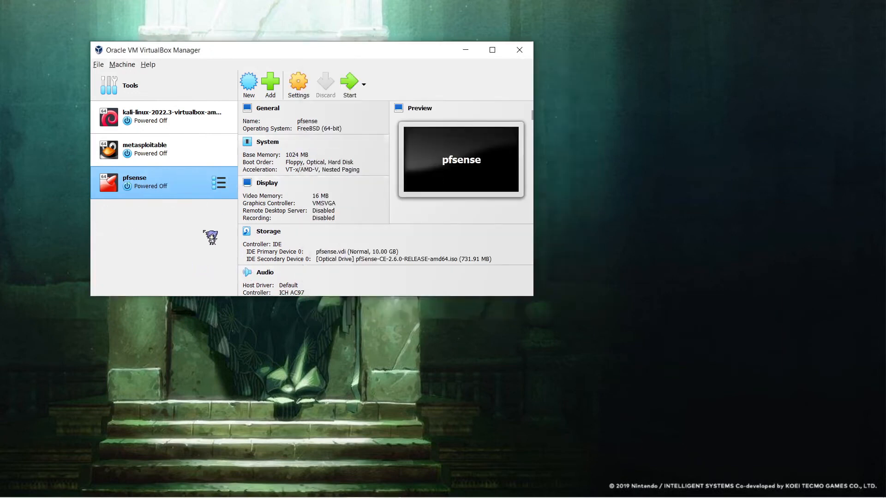
# Step: Remove the pfSense installer optical drive from pfsense's storage, leaving only pfsense.vdi
pyautogui.rightClick(196, 197)
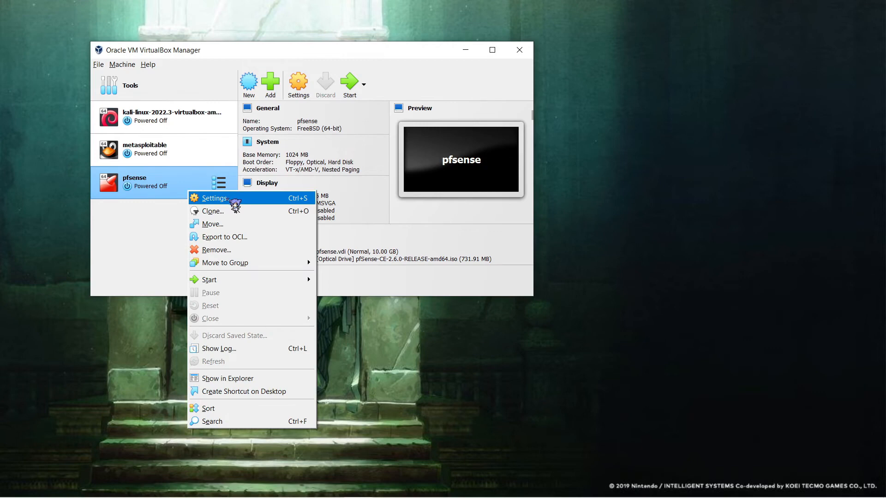
pyautogui.click(229, 200)
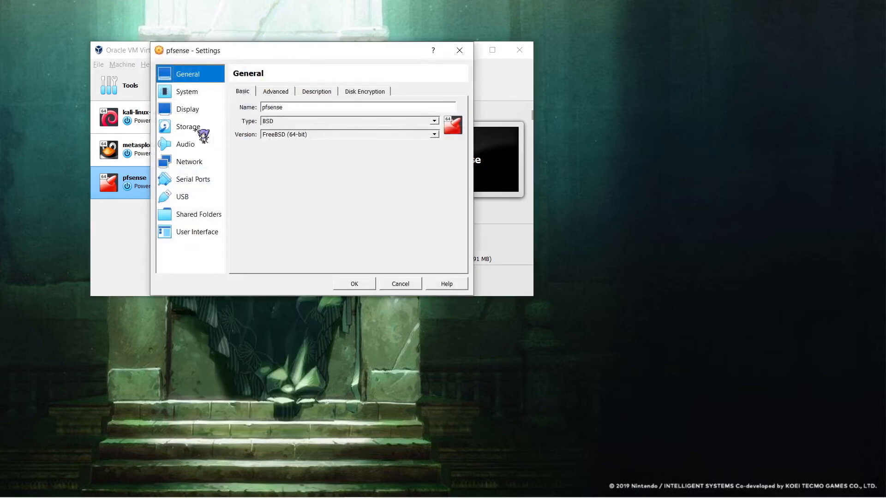
pyautogui.click(200, 132)
pyautogui.rightClick(274, 131)
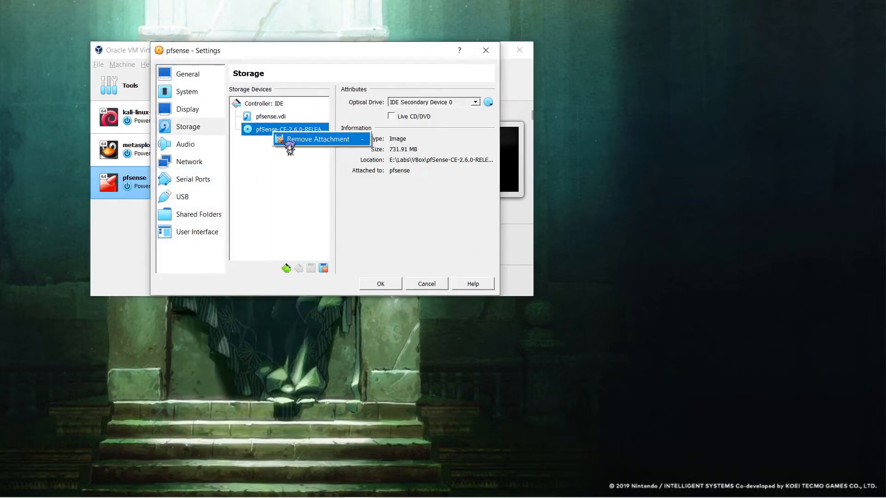
pyautogui.click(305, 140)
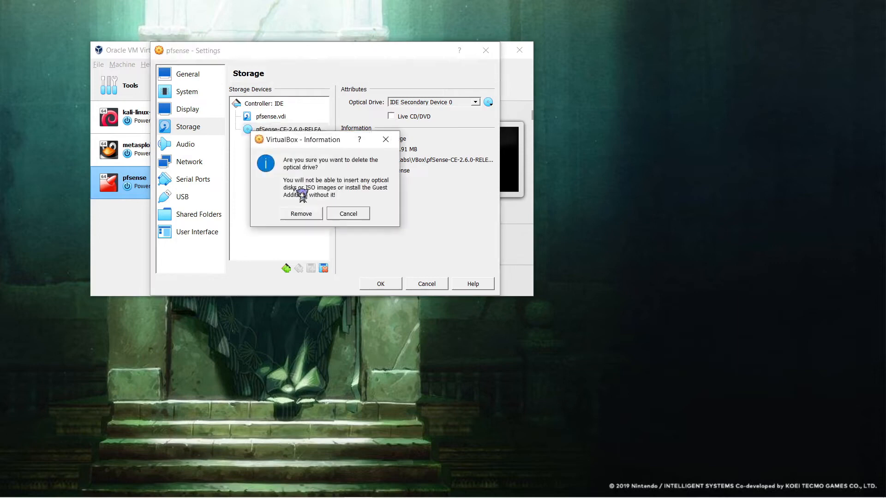
pyautogui.click(301, 212)
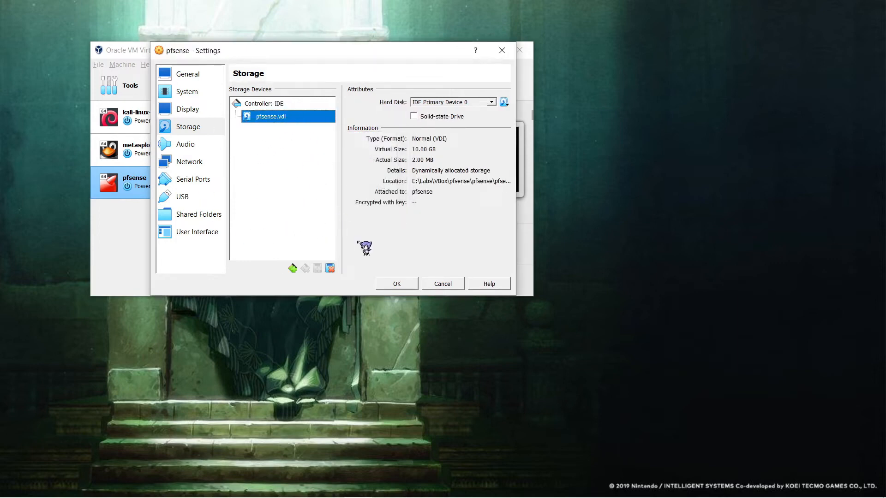
pyautogui.click(408, 290)
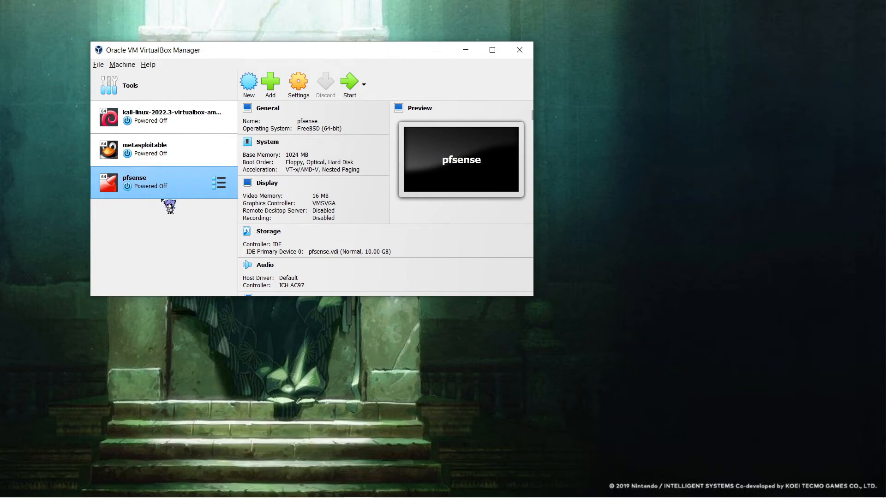
# Step: Boot pfsense into installed pfSense 2.6.0 and bring up the lab network diagram
pyautogui.click(353, 94)
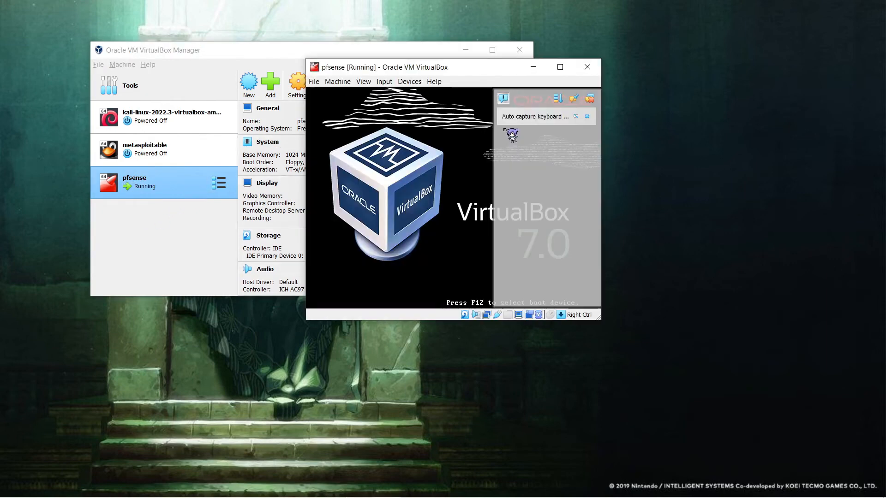
pyautogui.click(501, 94)
pyautogui.moveTo(486, 67); pyautogui.dragTo(538, 82)
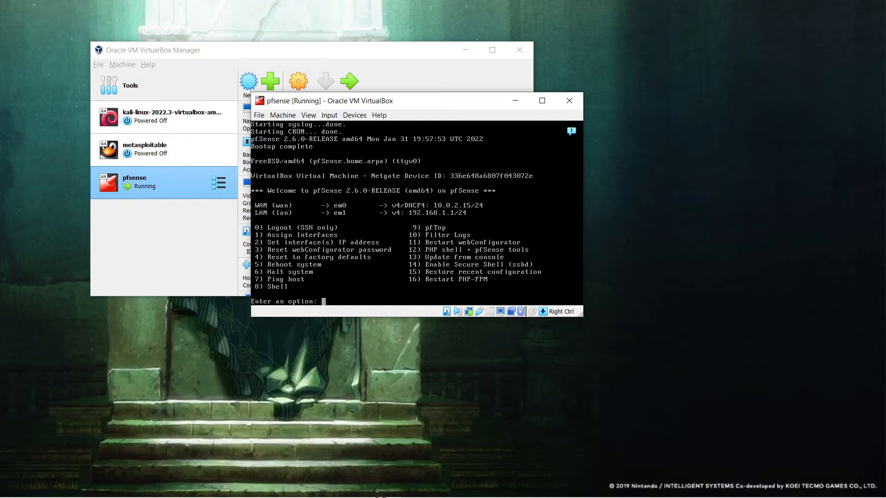
pyautogui.click(328, 488)
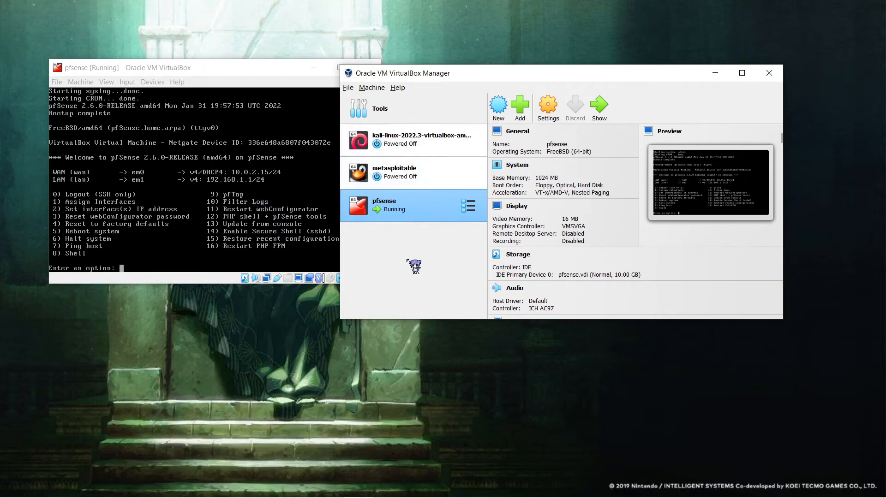
# Step: Start the kali-linux and metasploitable VMs alongside the running pfsense
pyautogui.click(418, 143)
pyautogui.click(600, 111)
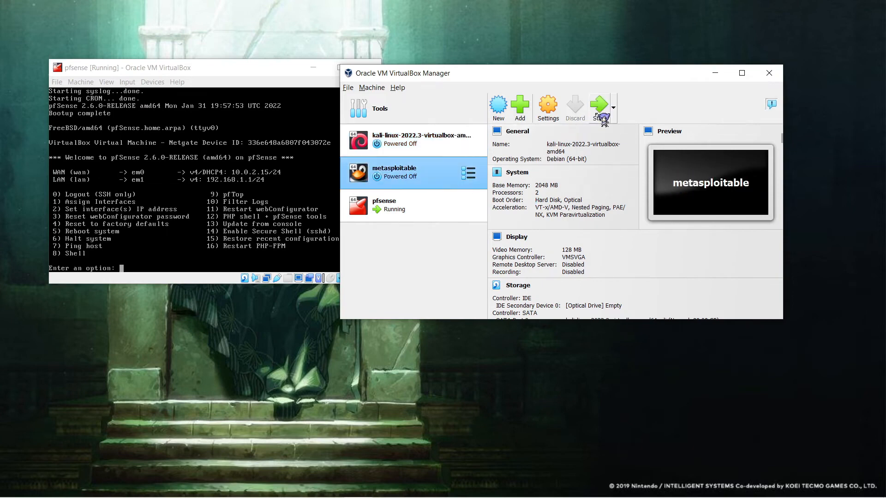
pyautogui.click(599, 113)
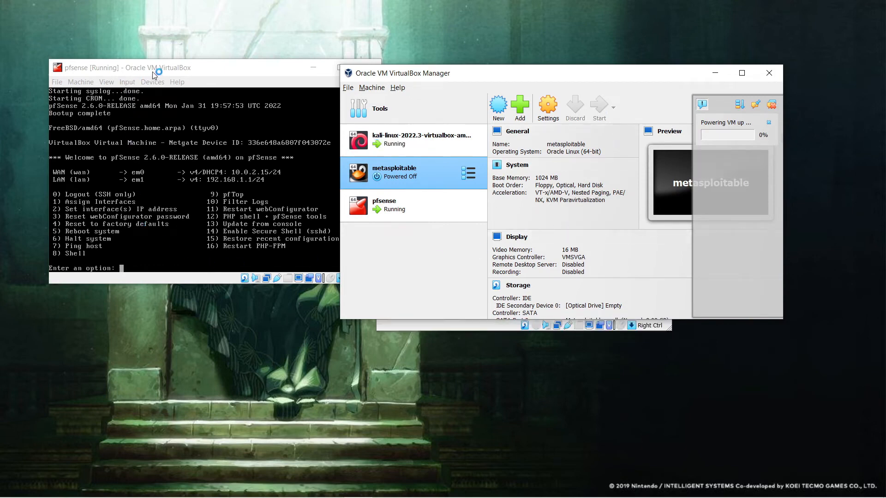
pyautogui.moveTo(152, 69); pyautogui.dragTo(141, 63)
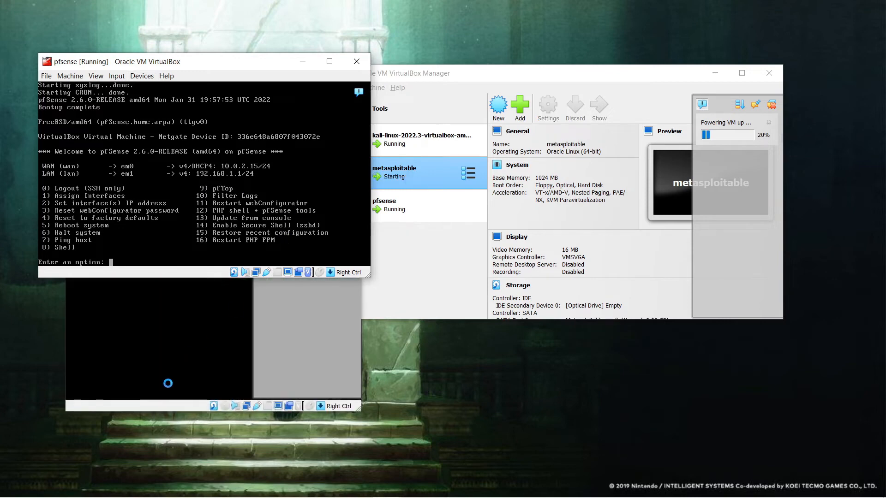
# Step: Log into Metasploitable as msfadmin and run ifconfig to show eth0 at 192.168.1.100
pyautogui.click(167, 409)
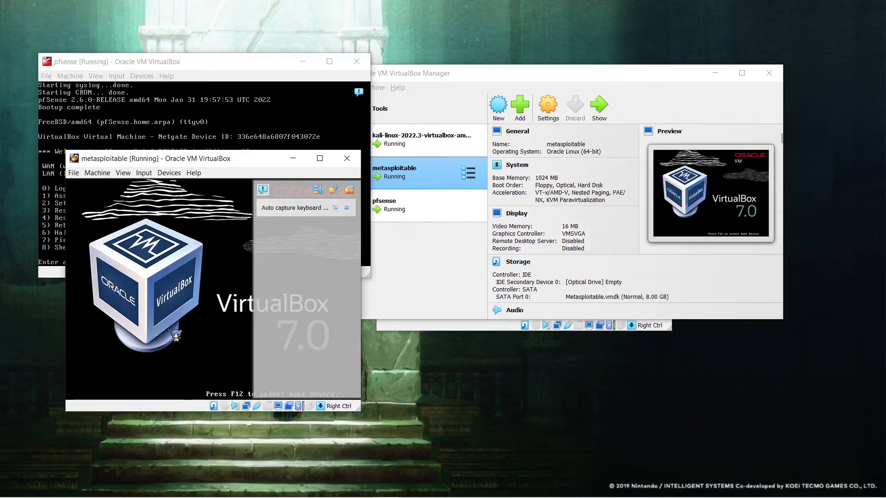
pyautogui.click(422, 329)
pyautogui.moveTo(450, 77); pyautogui.dragTo(593, 153)
pyautogui.click(331, 249)
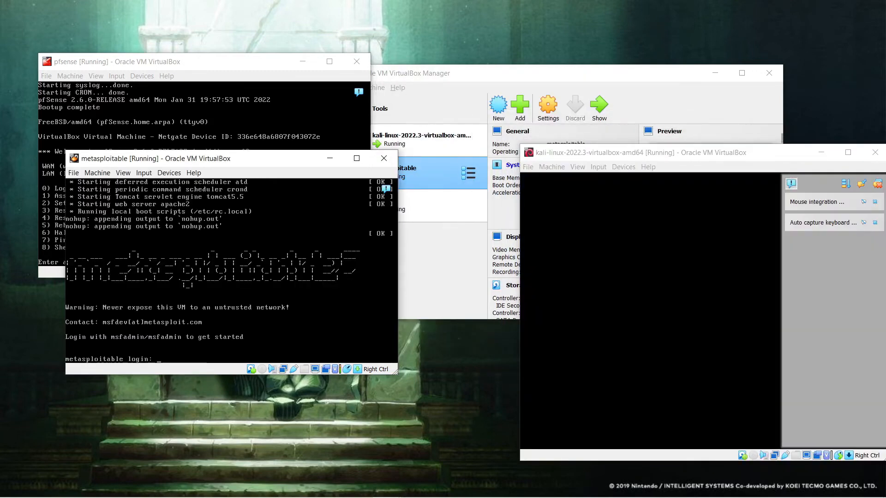
pyautogui.write('msfadmin')
pyautogui.press('Return')
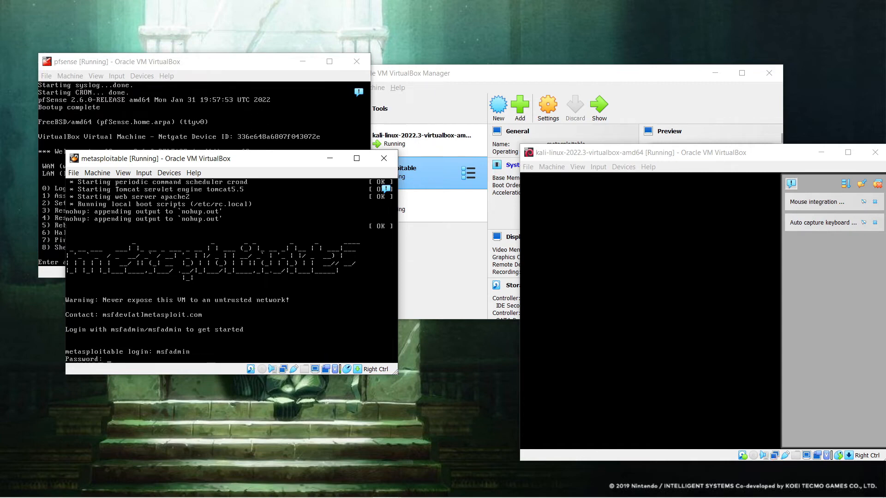
pyautogui.press('Return')
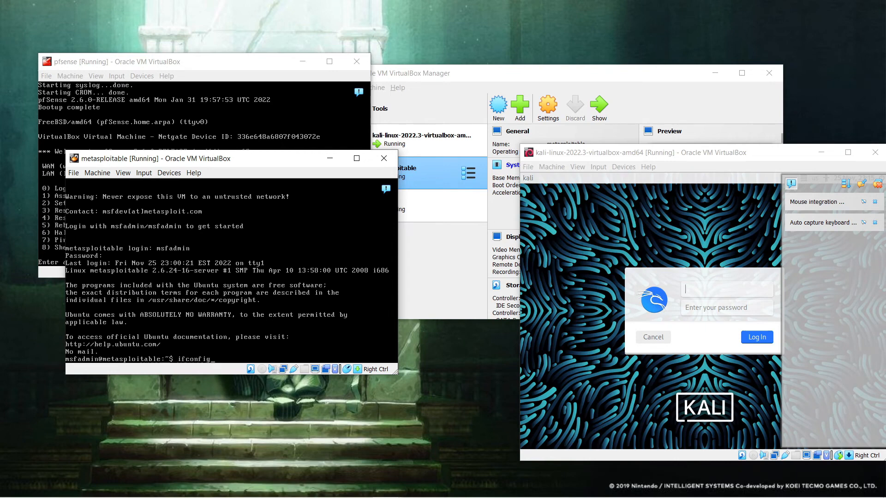
pyautogui.press('Return')
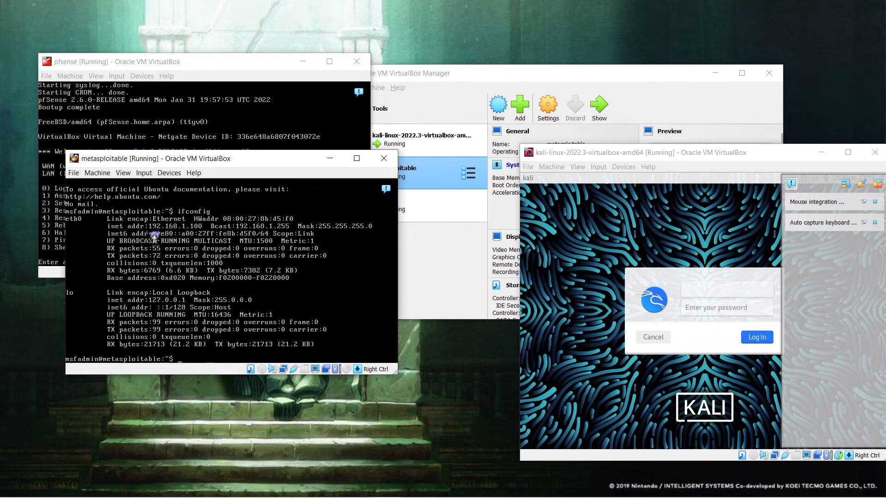
pyautogui.moveTo(216, 163); pyautogui.dragTo(234, 234)
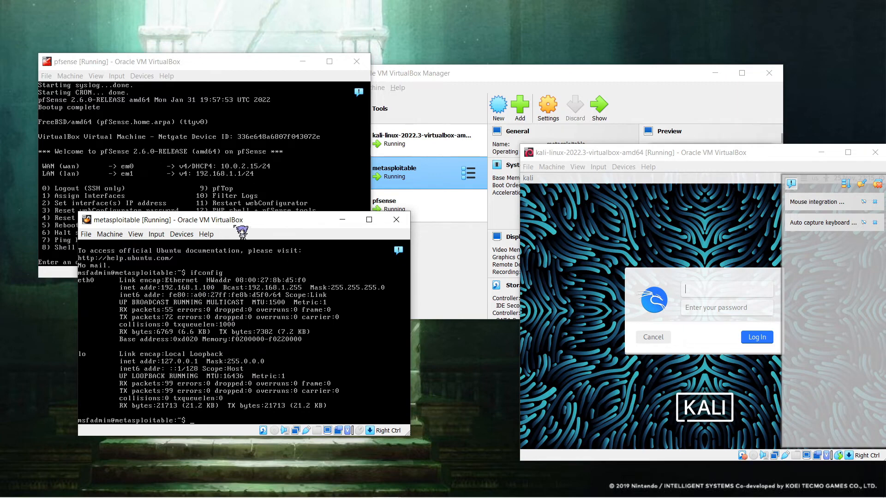
pyautogui.moveTo(235, 226); pyautogui.dragTo(218, 226)
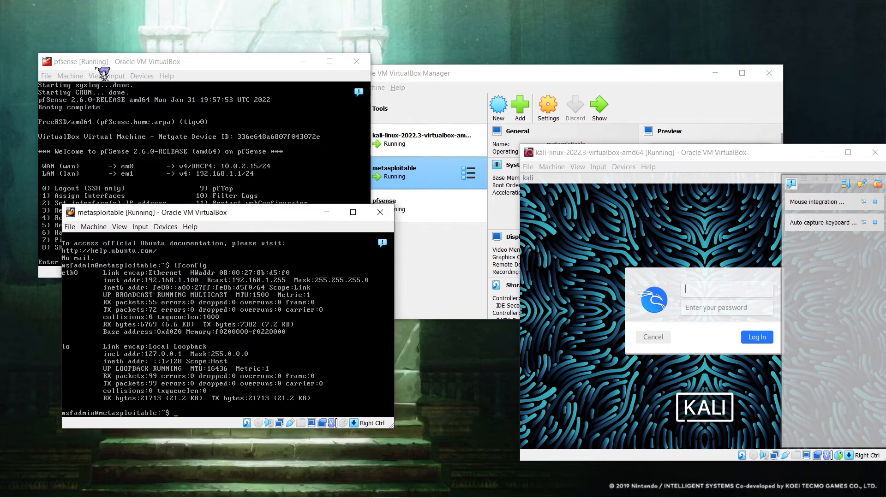
pyautogui.click(88, 68)
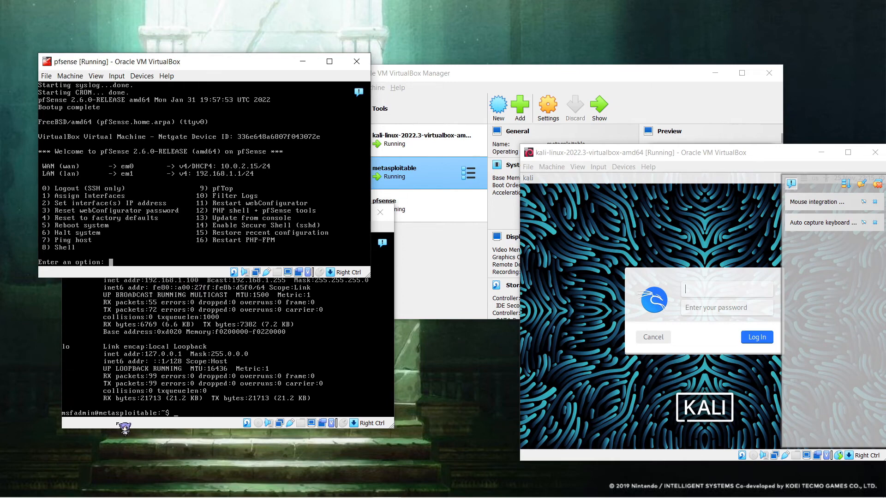
pyautogui.click(123, 425)
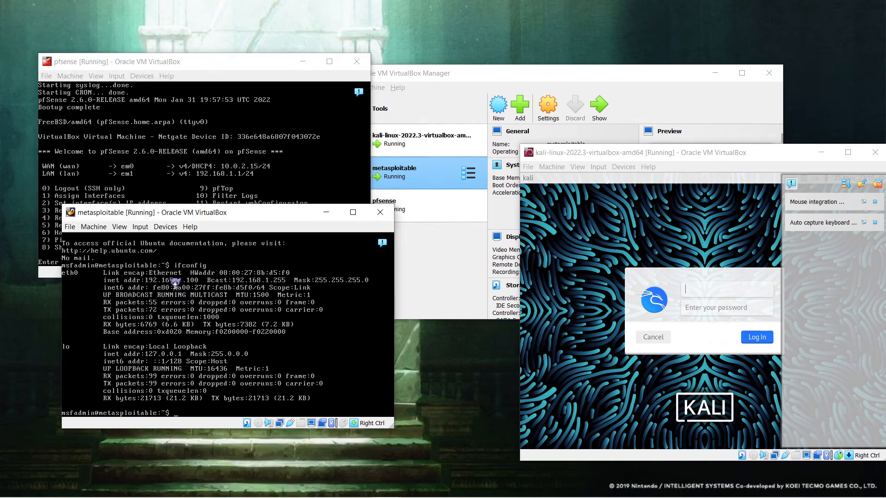
pyautogui.moveTo(239, 213); pyautogui.dragTo(238, 228)
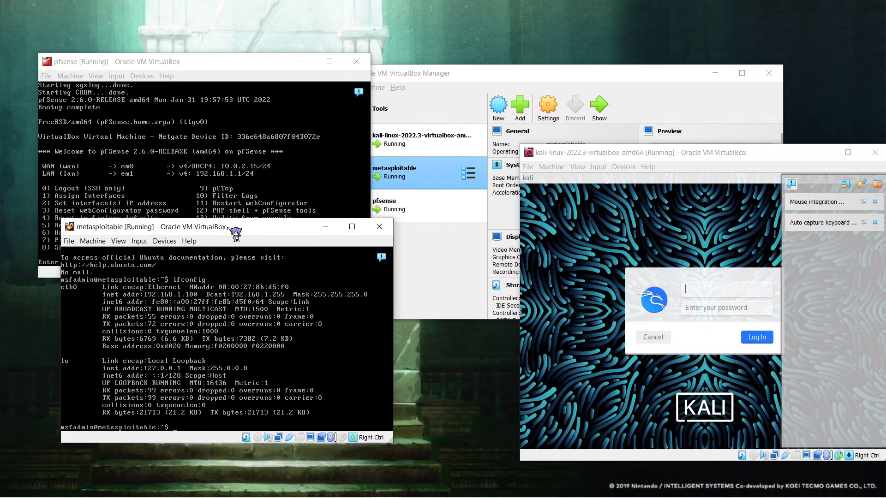
pyautogui.click(114, 65)
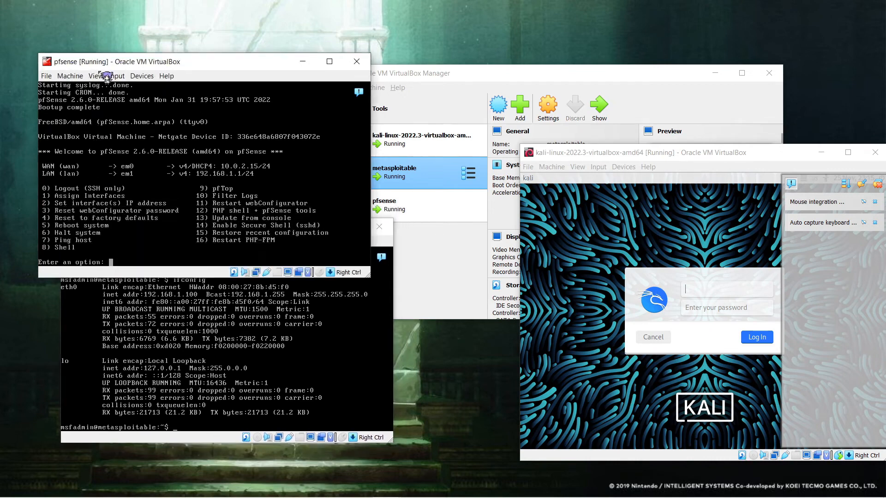
pyautogui.click(391, 241)
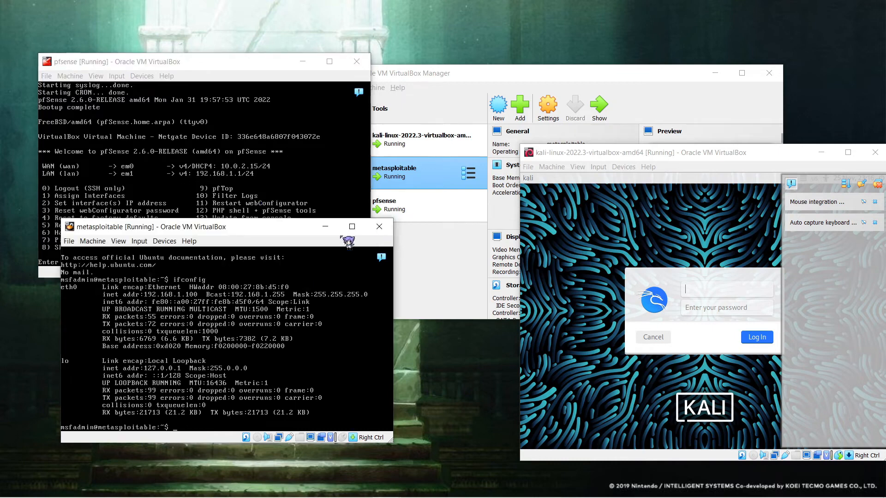
pyautogui.moveTo(290, 228); pyautogui.dragTo(290, 246)
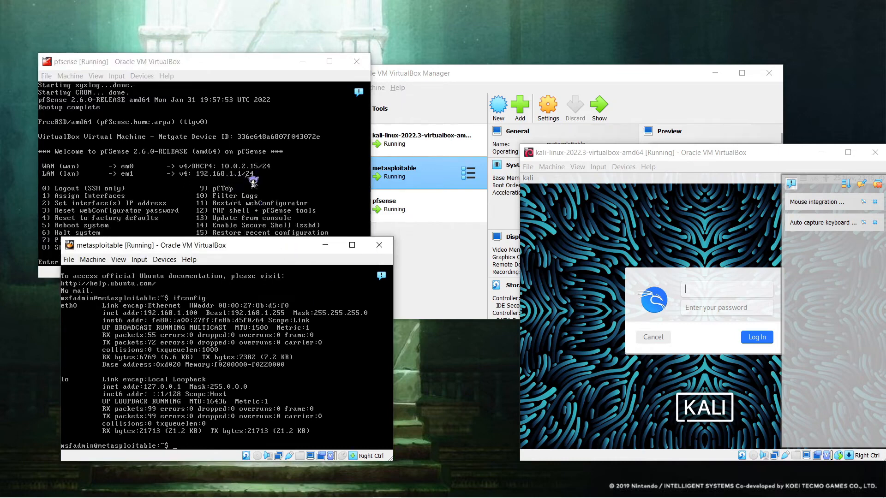
pyautogui.moveTo(636, 157); pyautogui.dragTo(504, 155)
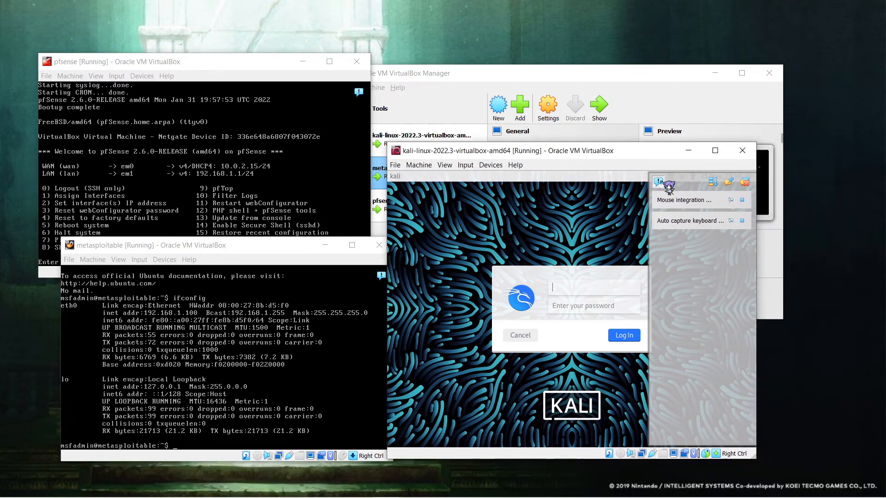
# Step: Log into Kali and run ifconfig, confirming its address 192.168.1.101
pyautogui.write('kali')
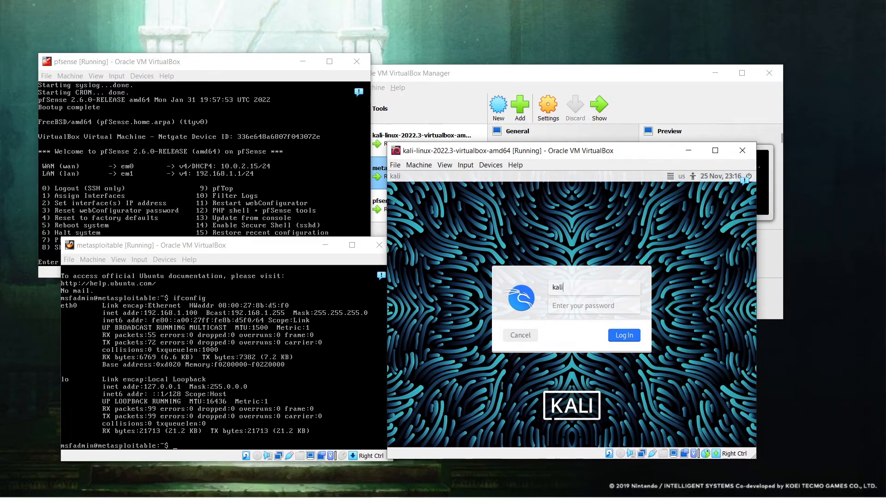
pyautogui.press('Tab')
pyautogui.press('Return')
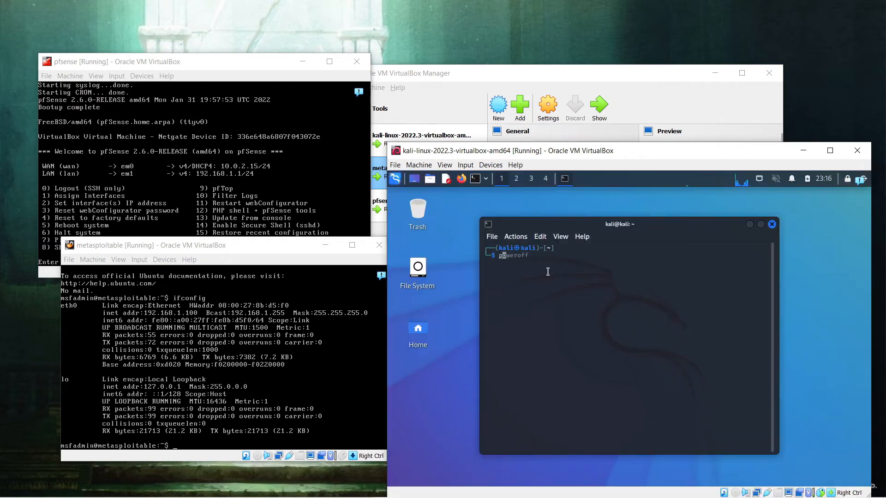
pyautogui.write('ifc')
pyautogui.press('Right')
pyautogui.press('Return')
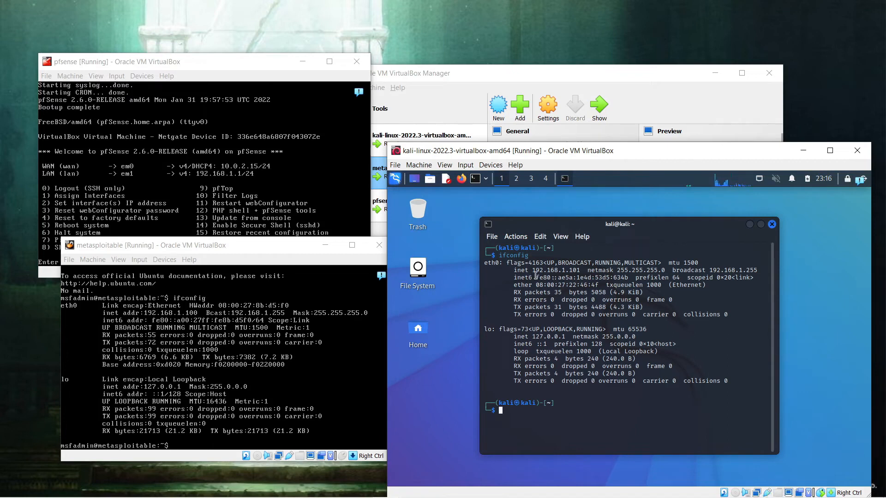
pyautogui.moveTo(534, 271); pyautogui.dragTo(582, 273)
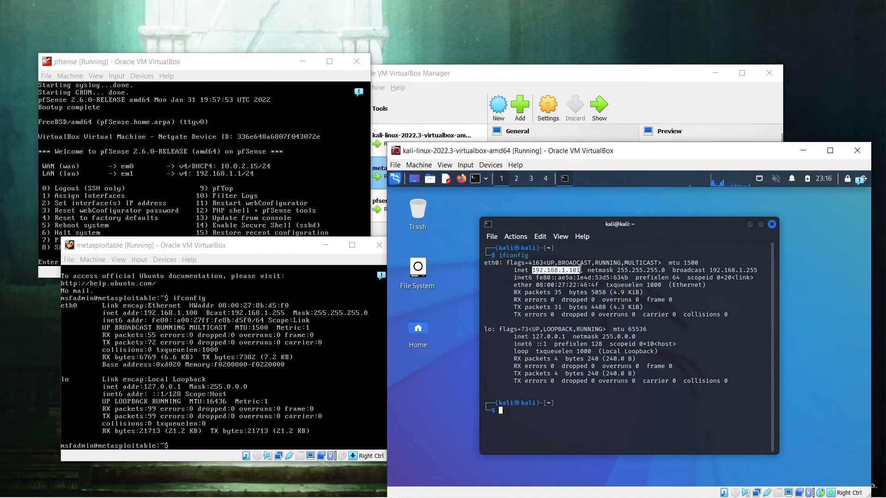
pyautogui.click(580, 274)
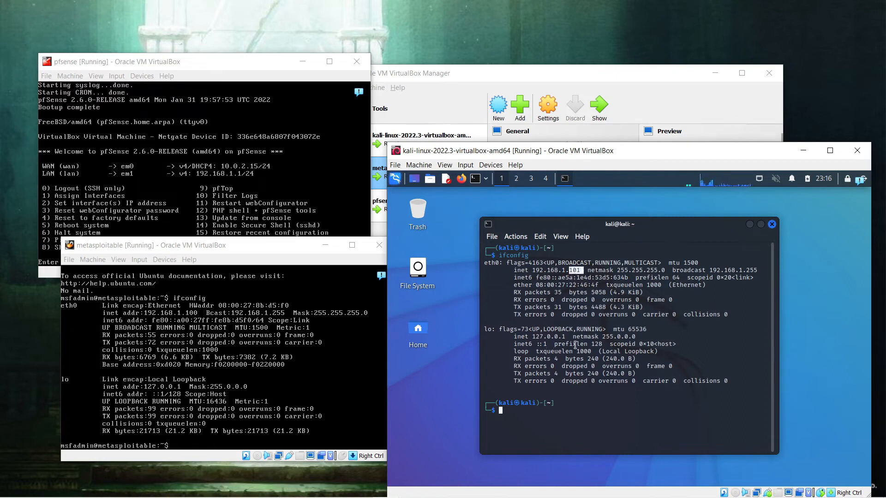
pyautogui.moveTo(567, 374); pyautogui.dragTo(568, 365)
pyautogui.click(519, 427)
# Step: Ping Metasploitable at 192.168.1.100 and stop after a reply
pyautogui.write('ping')
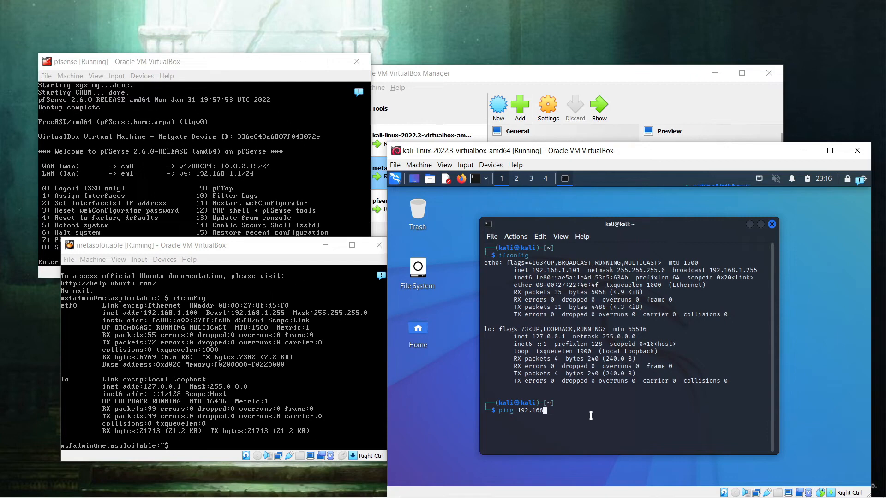
pyautogui.write('192.168.1.100')
pyautogui.press('Return')
pyautogui.hotkey('ctrl', 'c')
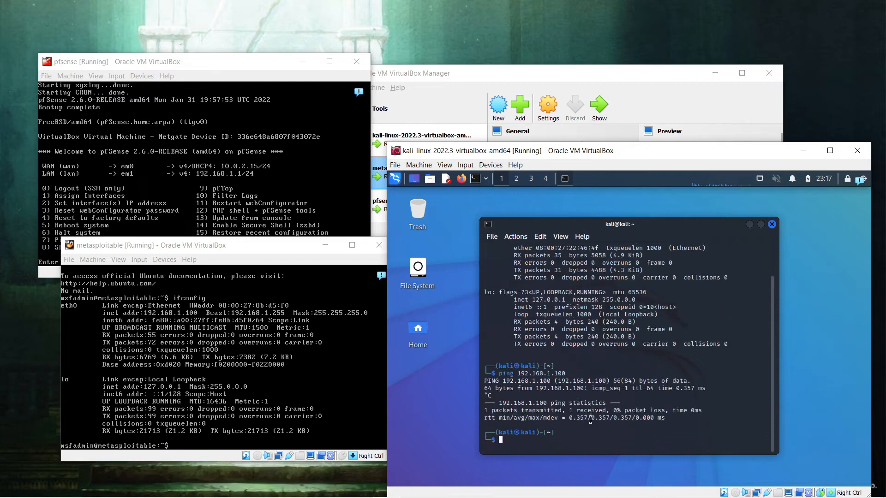
pyautogui.moveTo(567, 374)
pyautogui.mouseDown()
pyautogui.moveTo(489, 367)
pyautogui.moveTo(517, 371)
pyautogui.moveTo(532, 389)
pyautogui.moveTo(563, 373)
pyautogui.mouseUp()
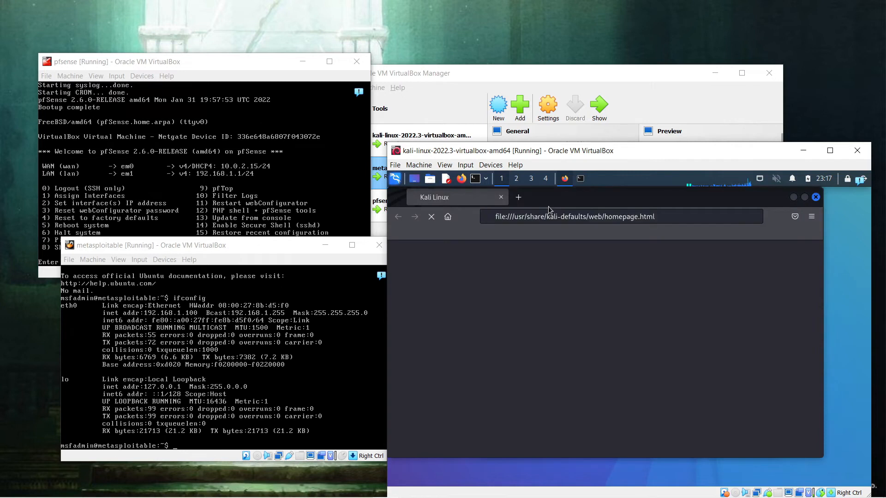
# Step: Load the Metasploitable2 page at 192.168.1.100 in Kali's Firefox
pyautogui.click(555, 217)
pyautogui.write('192.168.1.100https%3A%2F')
pyautogui.press('Return')
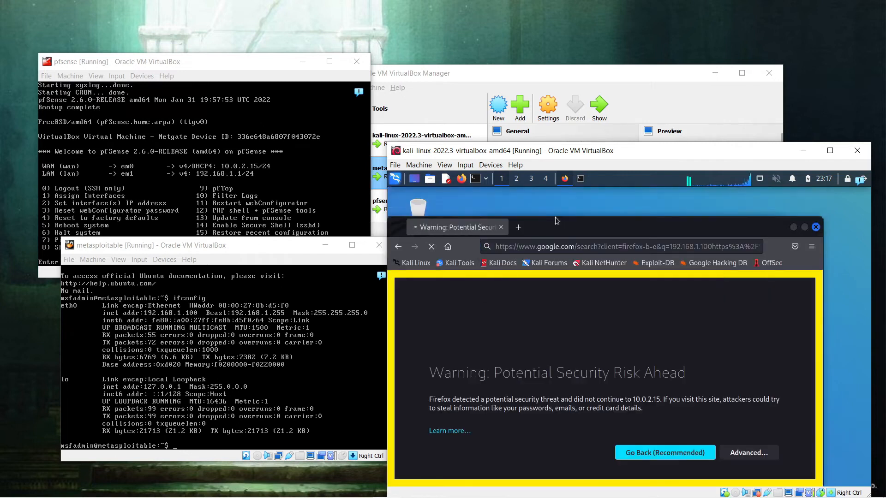
pyautogui.click(559, 247)
pyautogui.write('192.168.1.100')
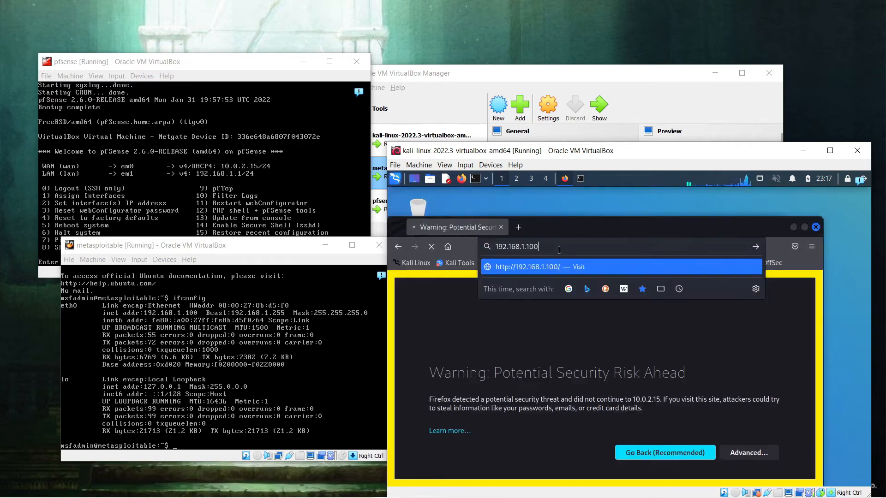
pyautogui.press('Return')
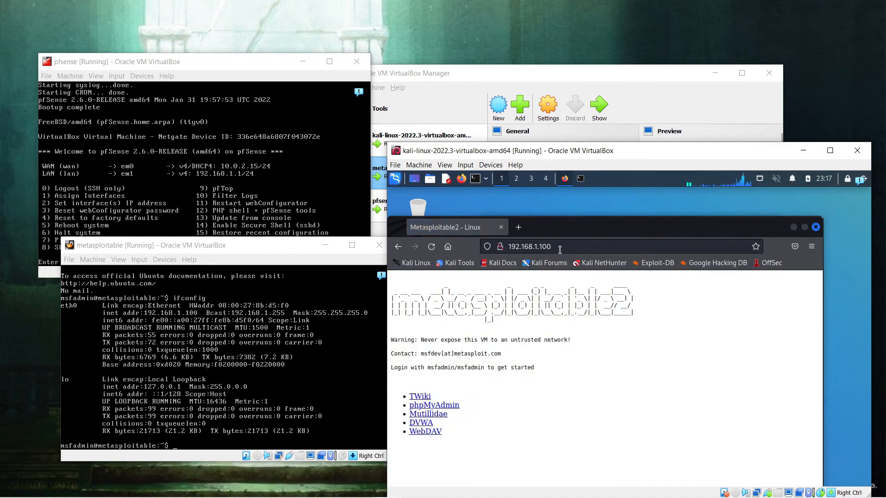
pyautogui.moveTo(554, 227); pyautogui.dragTo(590, 209)
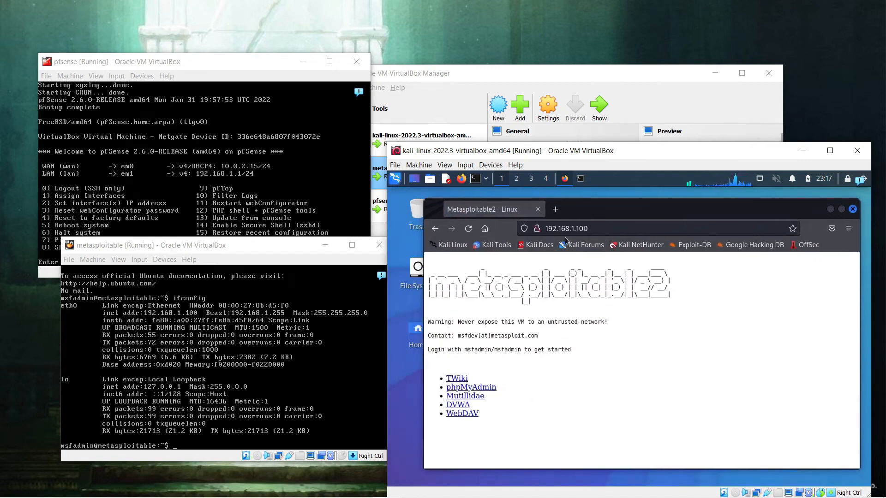
# Step: Review the Metasploitable2 page's list of web app links
pyautogui.click(607, 227)
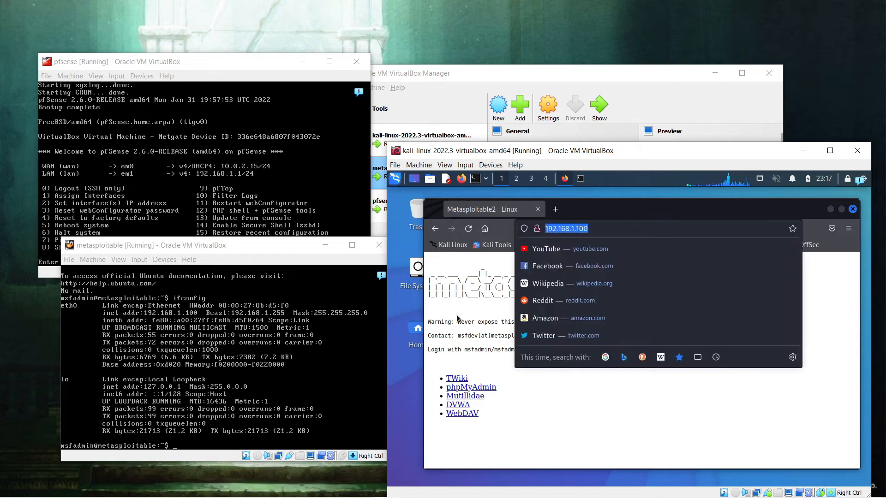
pyautogui.click(461, 334)
pyautogui.moveTo(497, 433); pyautogui.dragTo(452, 371)
pyautogui.moveTo(552, 421); pyautogui.dragTo(434, 379)
pyautogui.click(528, 336)
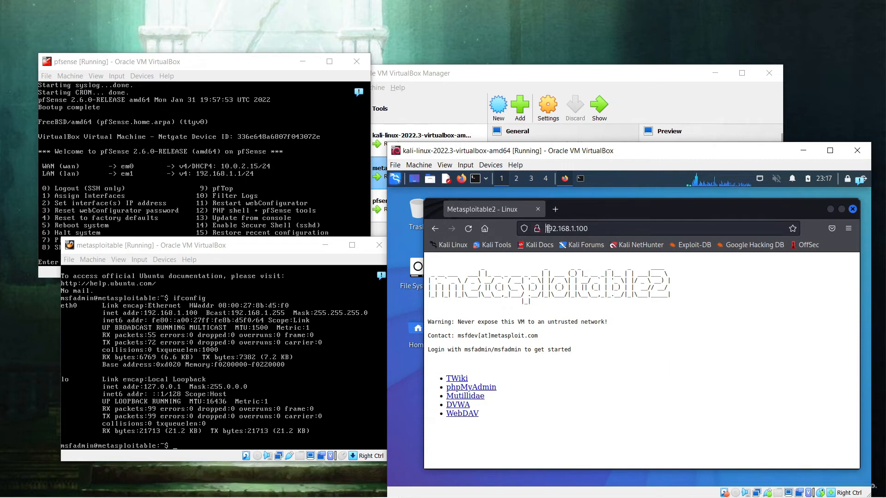
# Step: Rearrange the Metasploitable and Kali windows and open a new blank tab
pyautogui.click(554, 227)
pyautogui.click(437, 309)
pyautogui.moveTo(178, 251); pyautogui.dragTo(173, 247)
pyautogui.click(526, 414)
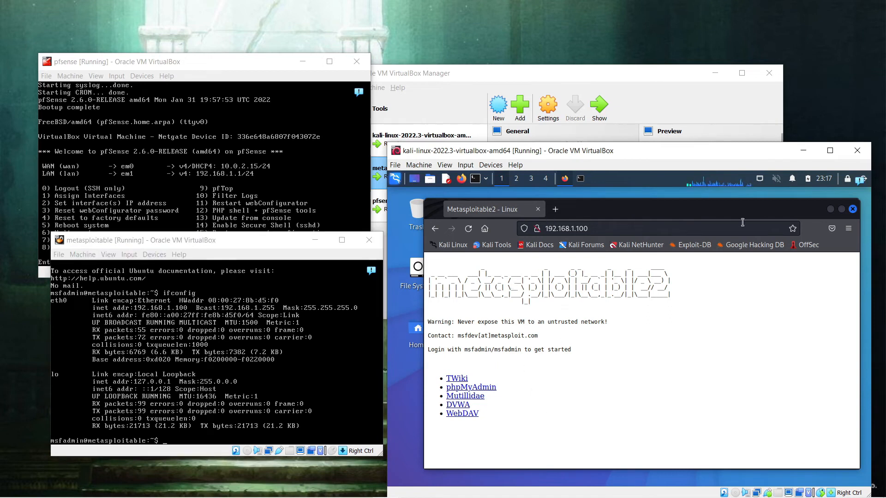
pyautogui.click(555, 209)
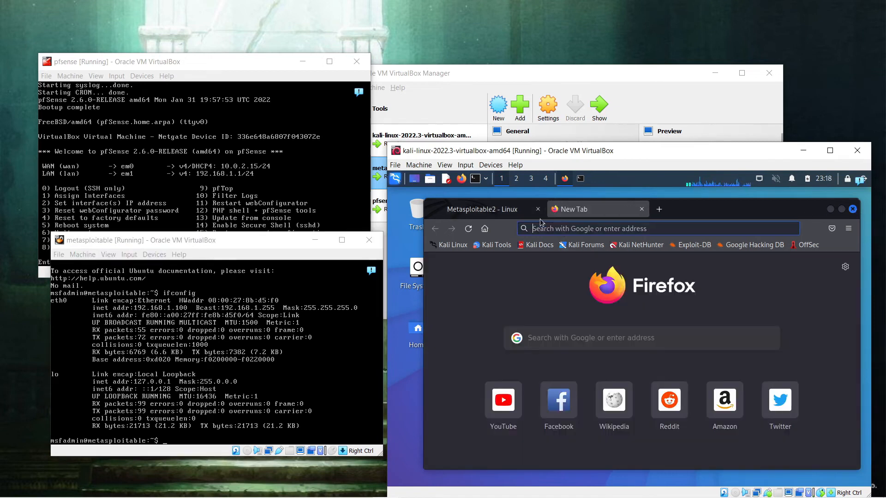
# Step: Verify internet by loading kali.org, then close old tabs leaving one blank New Tab
pyautogui.click(452, 245)
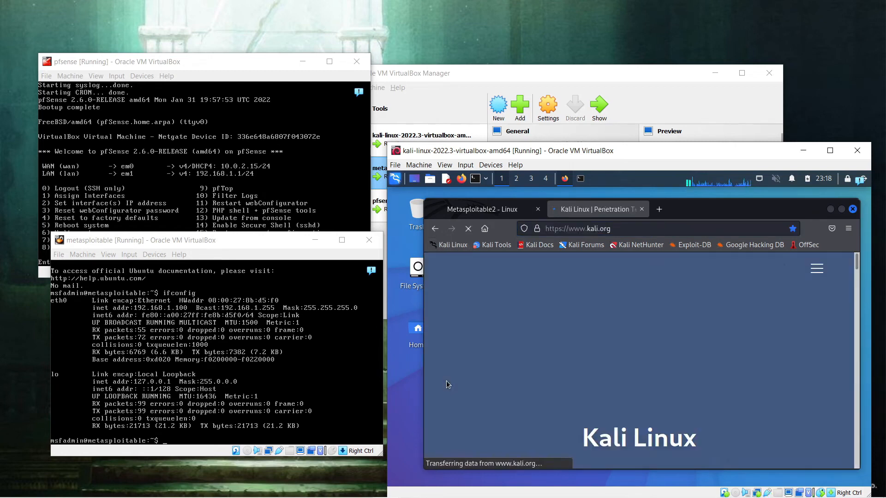
pyautogui.click(642, 209)
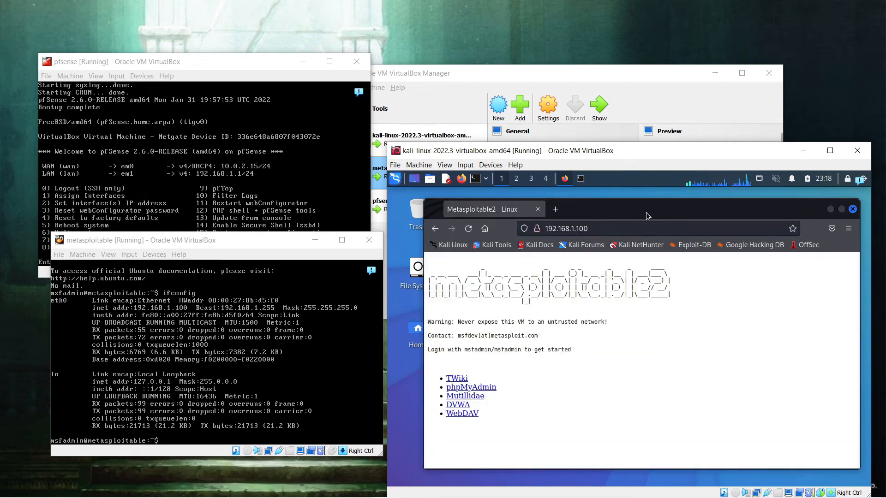
pyautogui.click(555, 209)
pyautogui.click(537, 210)
pyautogui.moveTo(260, 247); pyautogui.dragTo(247, 205)
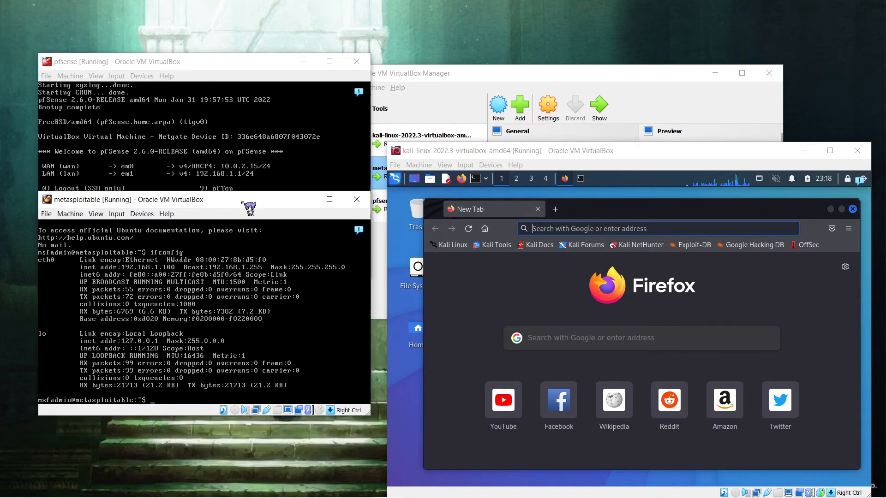
# Step: Ping google.com from the Metasploitable console and stop it after 2 replies, 0% loss
pyautogui.click(216, 344)
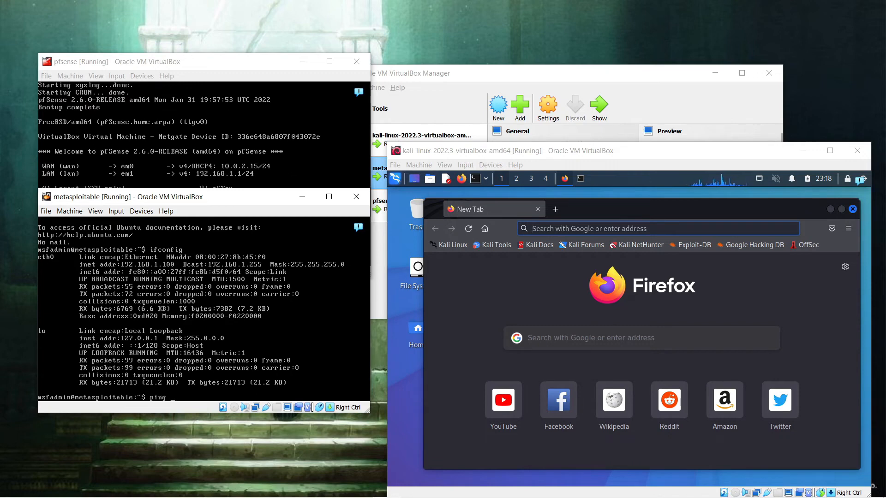
pyautogui.write('ping google.com')
pyautogui.press('Return')
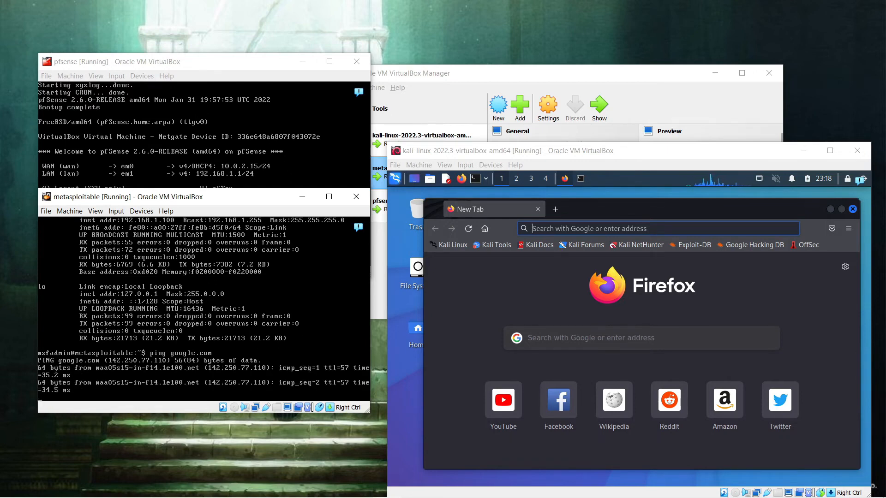
pyautogui.hotkey('ctrl', 'c')
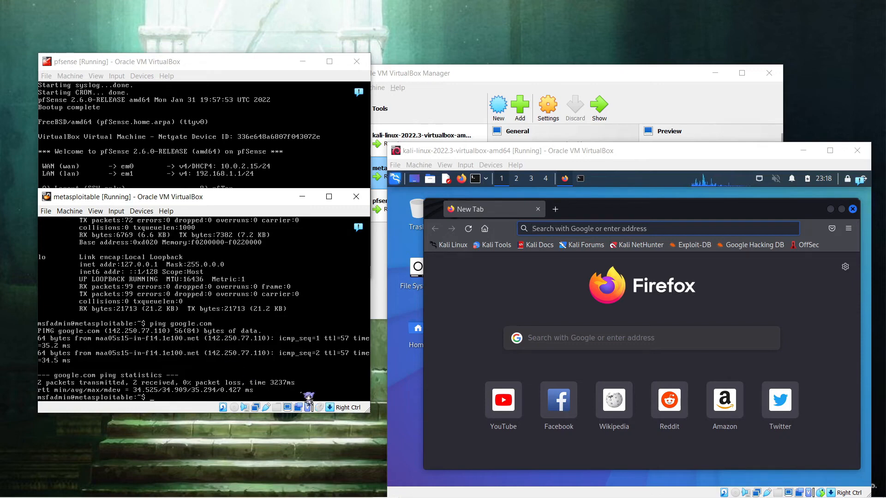
# Step: Maximize Kali and browse to 192.168.1.1, accepting the self-signed certificate warning
pyautogui.doubleClick(593, 151)
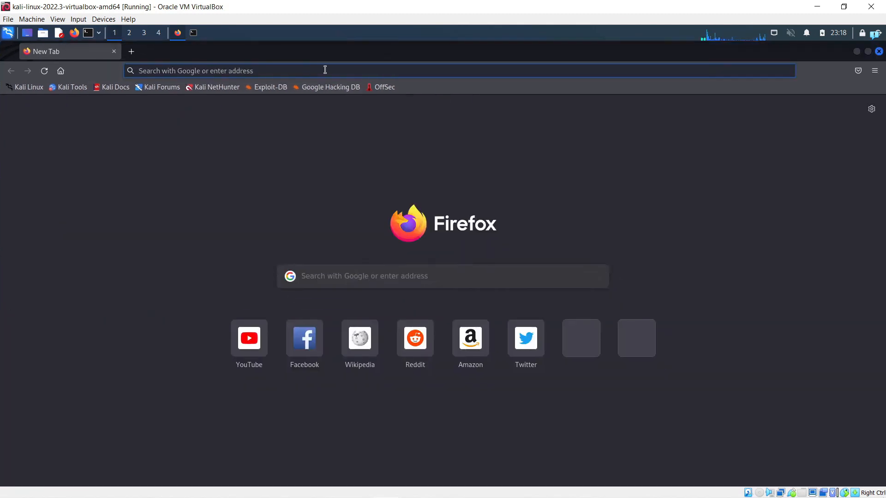
pyautogui.click(319, 68)
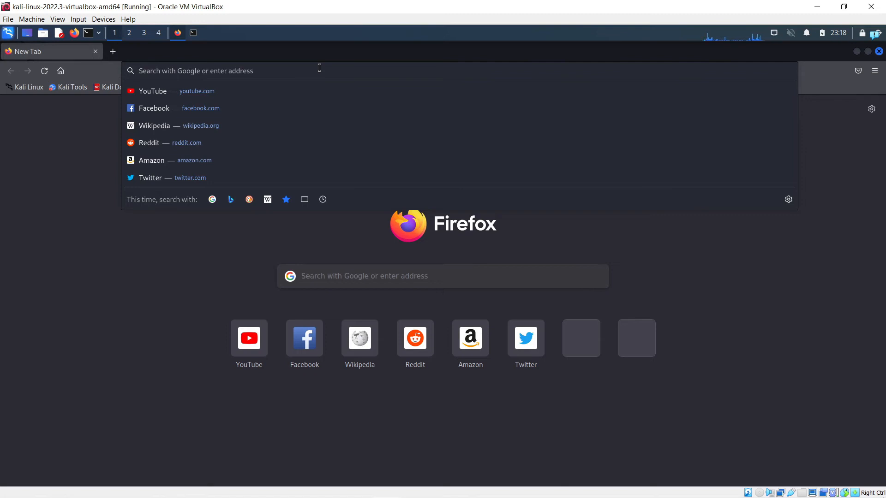
pyautogui.write('19')
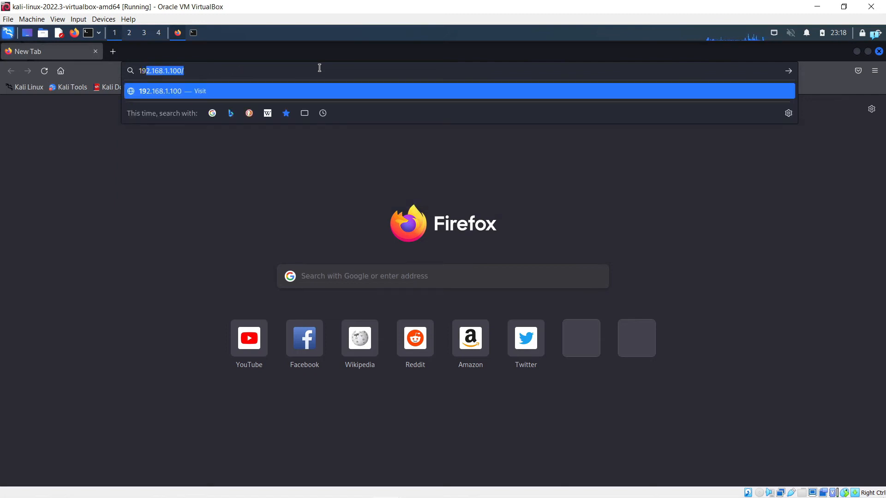
pyautogui.write('2.168.1.')
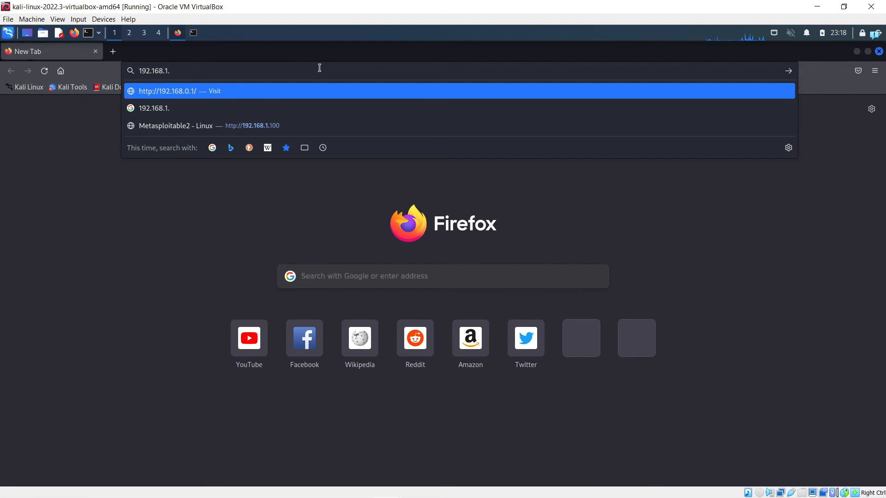
pyautogui.write('1')
pyautogui.press('BackSpace')
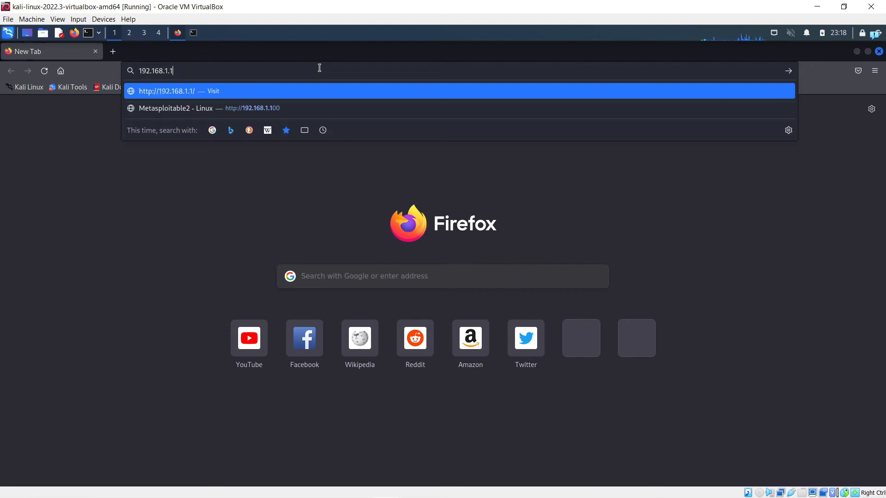
pyautogui.press('Return')
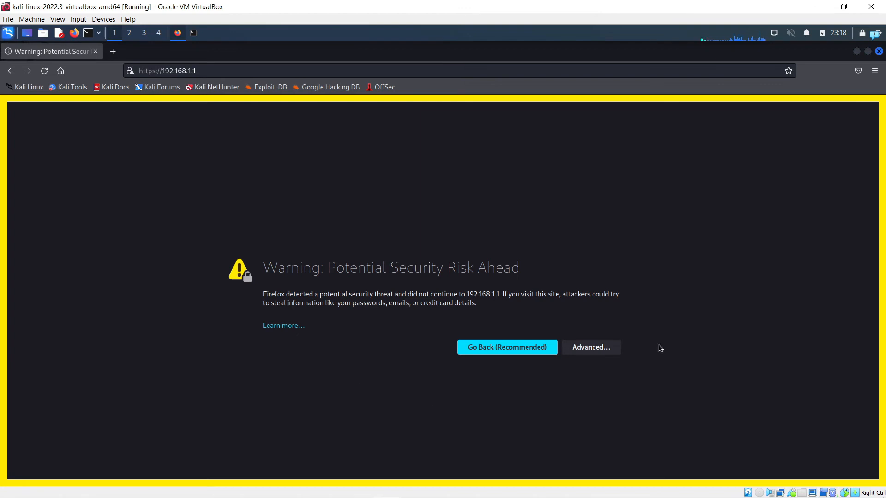
pyautogui.click(585, 347)
pyautogui.scroll(-2, 364, 365)
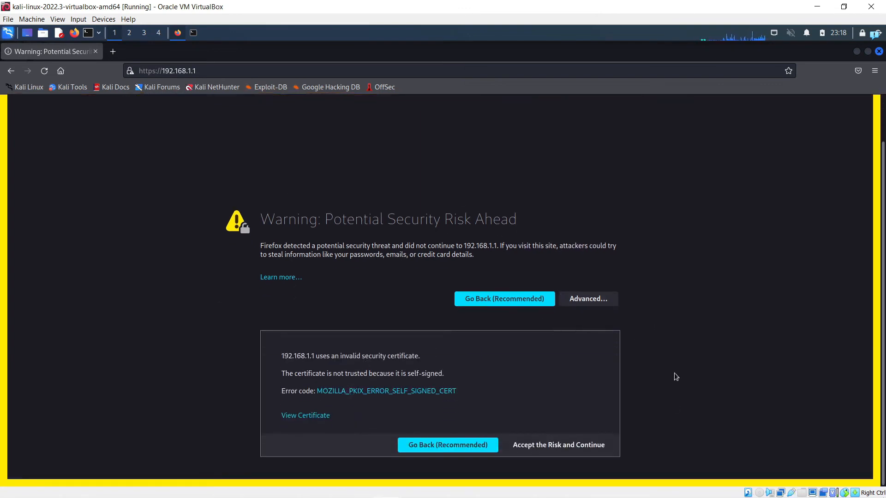
pyautogui.click(580, 448)
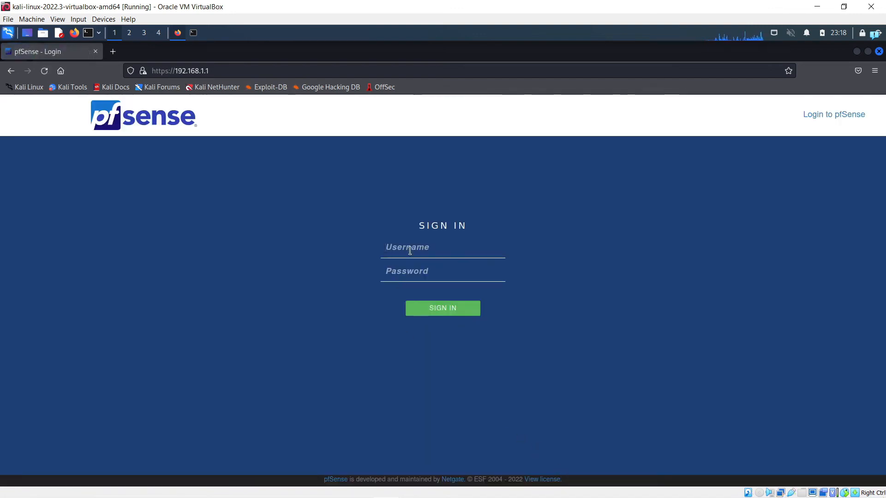
# Step: Sign in to pfSense with the admin credentials and decline saving the login
pyautogui.write('dmin')
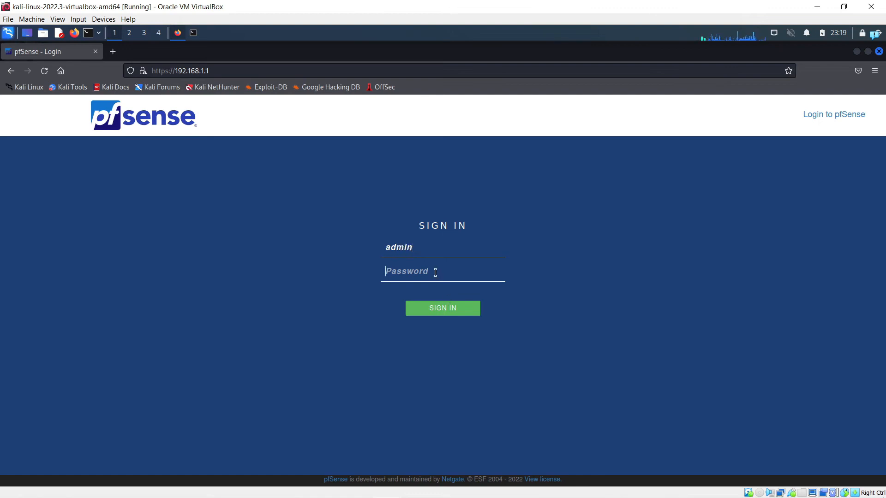
pyautogui.write('pfsense')
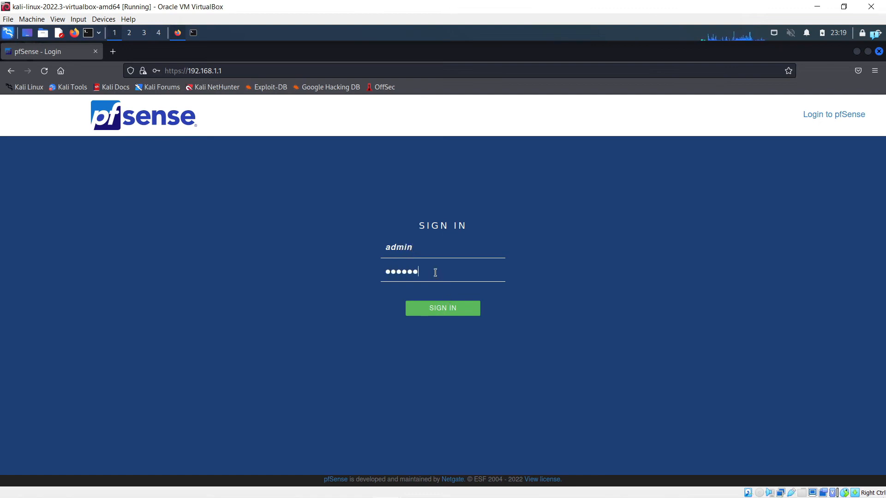
pyautogui.press('Return')
pyautogui.click(276, 194)
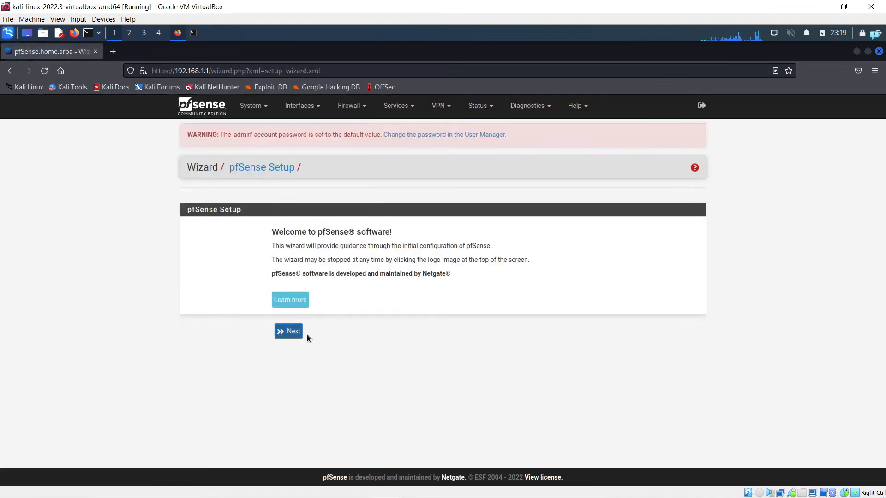
# Step: Advance the wizard to General Information and set Primary DNS Server to 8.8.8.8
pyautogui.click(287, 332)
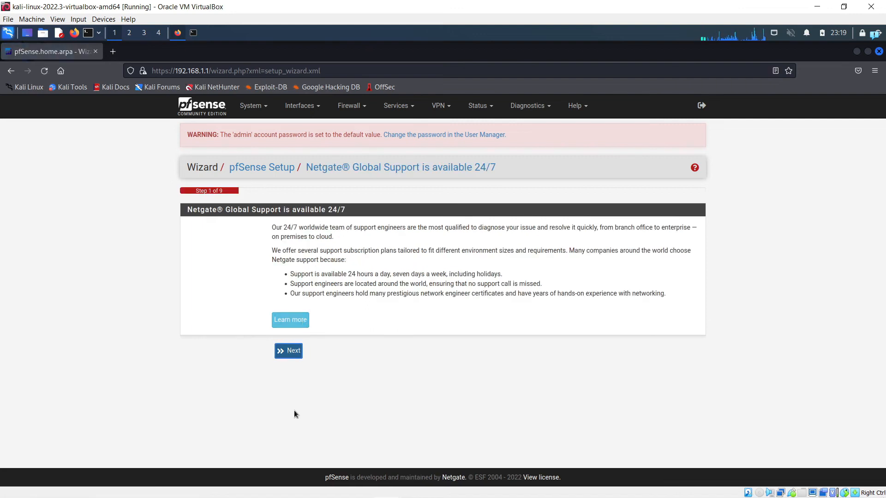
pyautogui.click(295, 355)
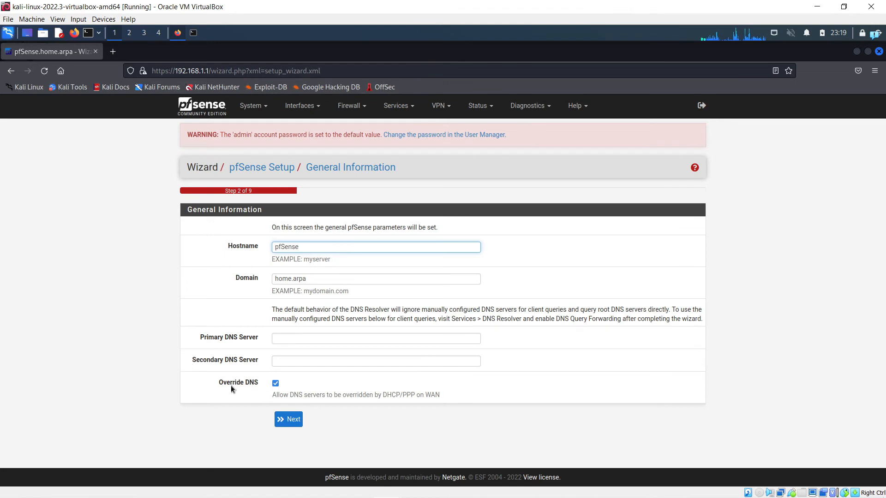
pyautogui.moveTo(222, 383); pyautogui.dragTo(249, 386)
pyautogui.click(286, 337)
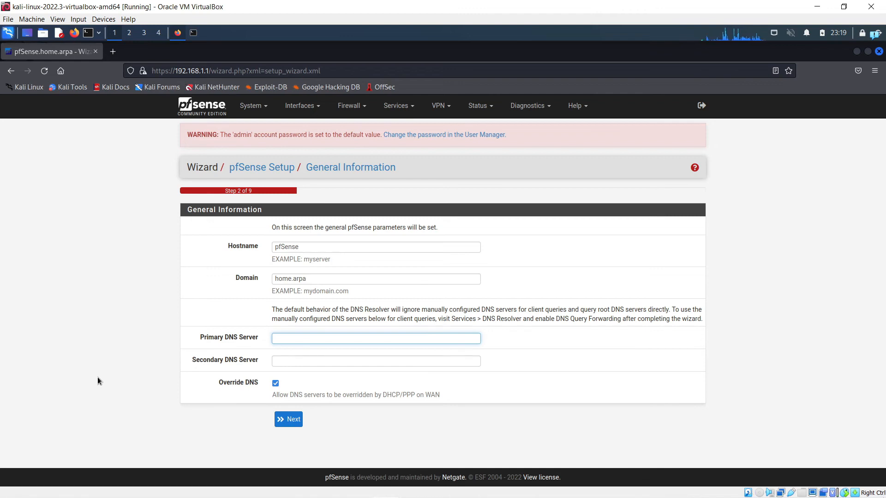
pyautogui.write('8.8.8.8')
# Step: Set Secondary DNS Server to 192.168.1.1, copied from the address bar
pyautogui.click(277, 362)
pyautogui.moveTo(209, 71); pyautogui.dragTo(171, 79)
pyautogui.hotkey('ctrl', 'c')
pyautogui.click(299, 360)
pyautogui.hotkey('ctrl', 'v')
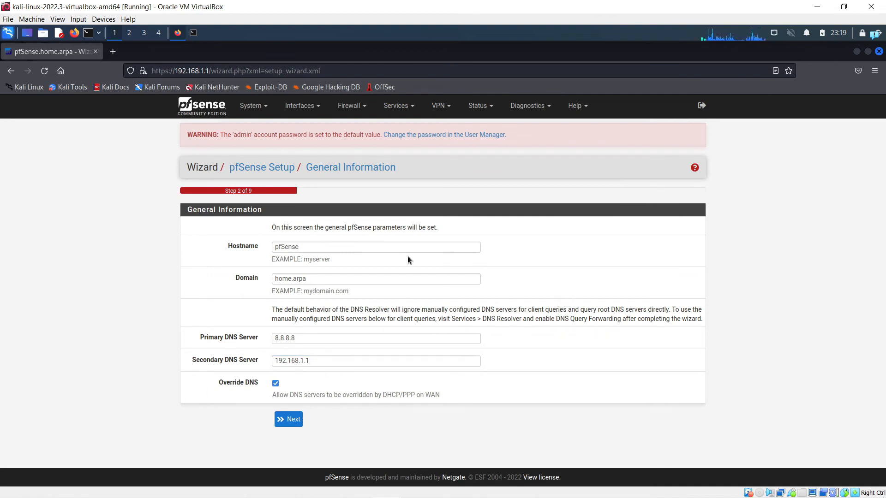
# Step: Review hostname pfSense and domain home.arpa, then submit the General Information step
pyautogui.moveTo(266, 8); pyautogui.dragTo(493, 278)
pyautogui.click(444, 95)
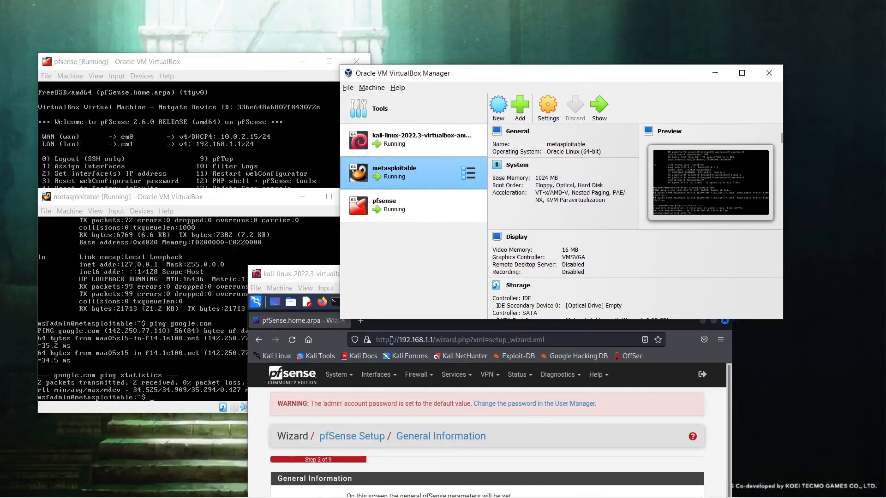
pyautogui.click(322, 277)
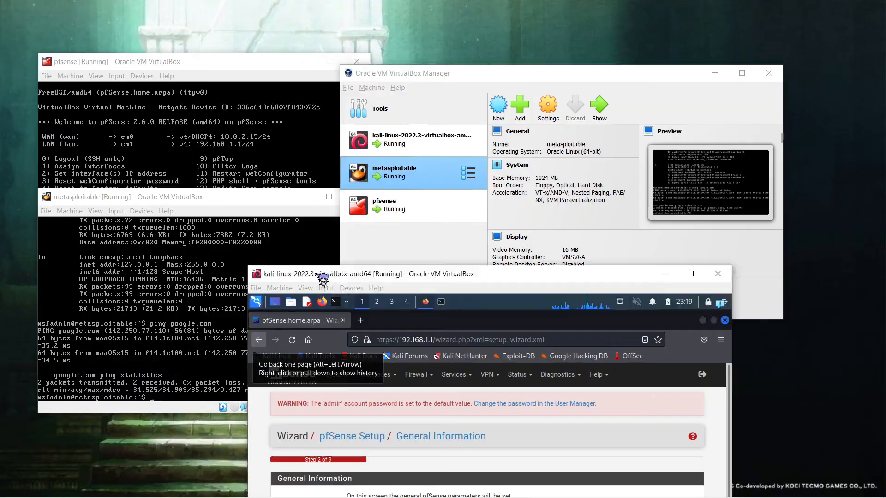
pyautogui.moveTo(410, 276); pyautogui.dragTo(286, 6)
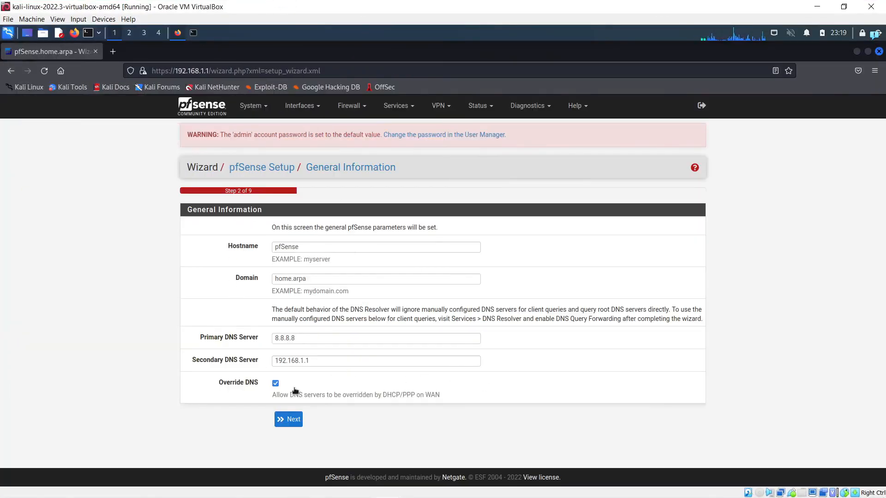
pyautogui.doubleClick(313, 247)
pyautogui.press('Tab')
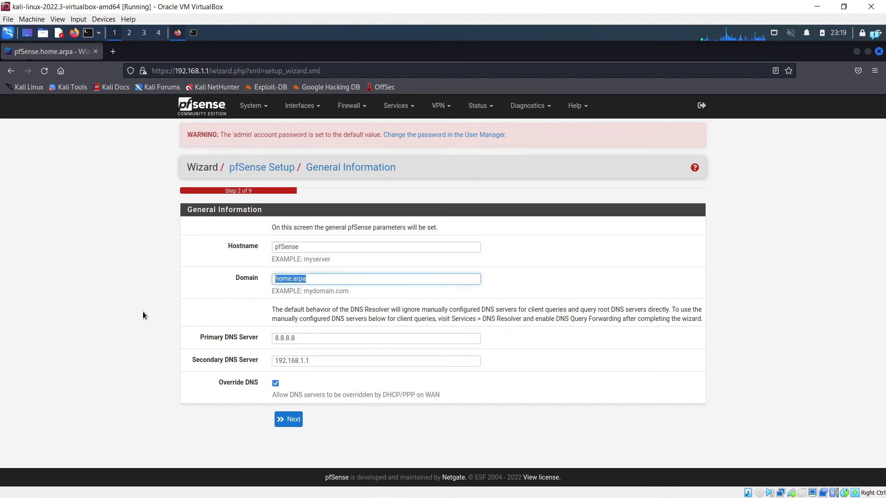
pyautogui.press('Tab')
pyautogui.press('Tab')
pyautogui.press('Tab')
pyautogui.press('Tab')
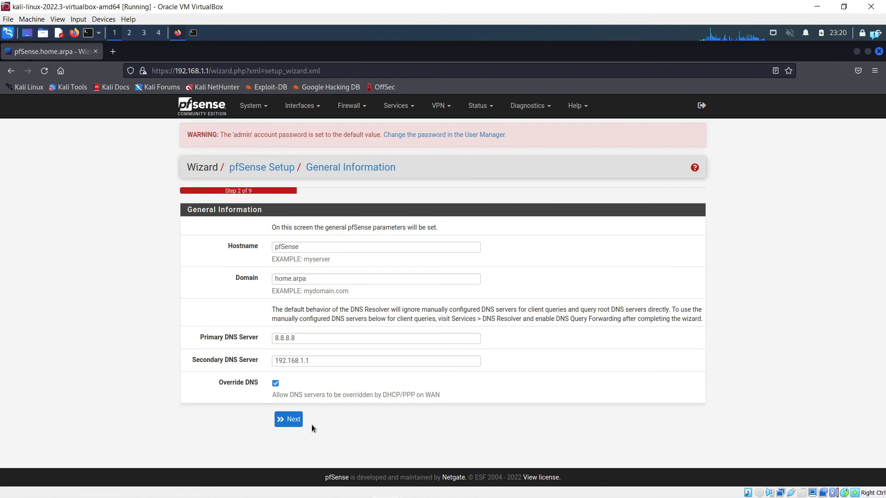
pyautogui.click(288, 419)
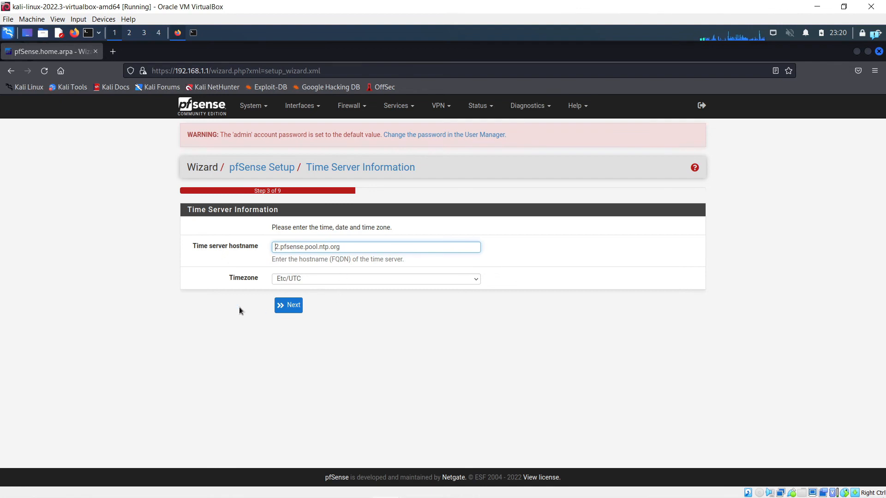
# Step: Keep the Etc/UTC time zone and continue to the WAN interface step
pyautogui.click(319, 283)
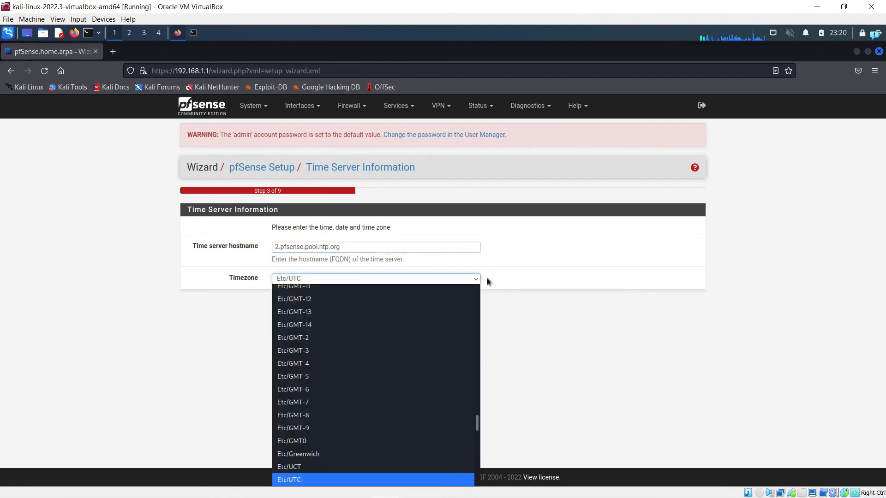
pyautogui.click(538, 319)
pyautogui.click(294, 306)
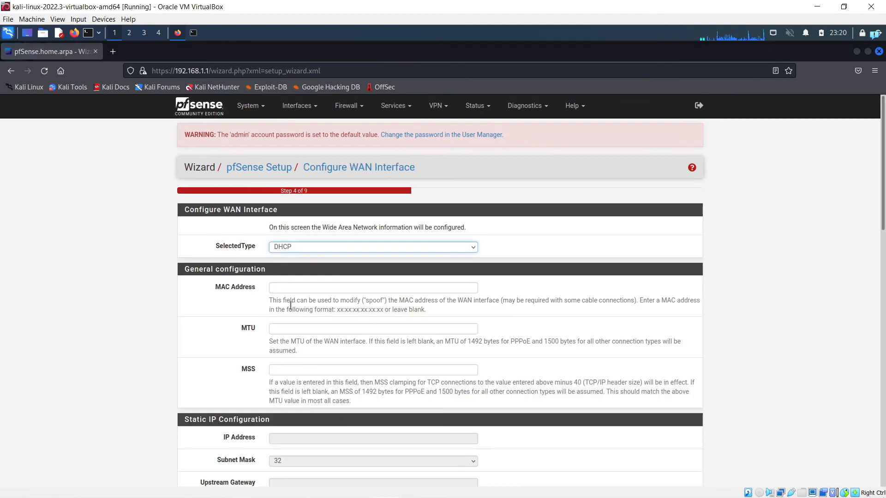
# Step: Uncheck Block RFC1918 Private Networks and Block bogon networks on WAN, then continue
pyautogui.scroll(-3, 142, 291)
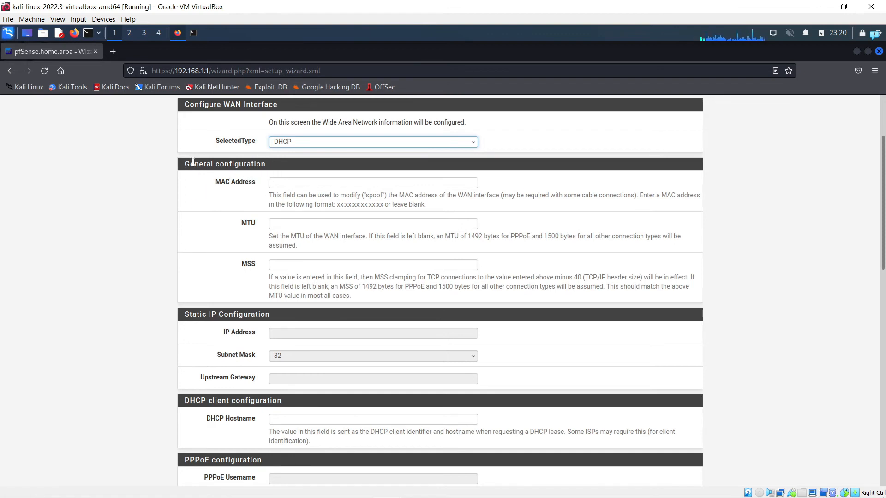
pyautogui.scroll(3, 152, 259)
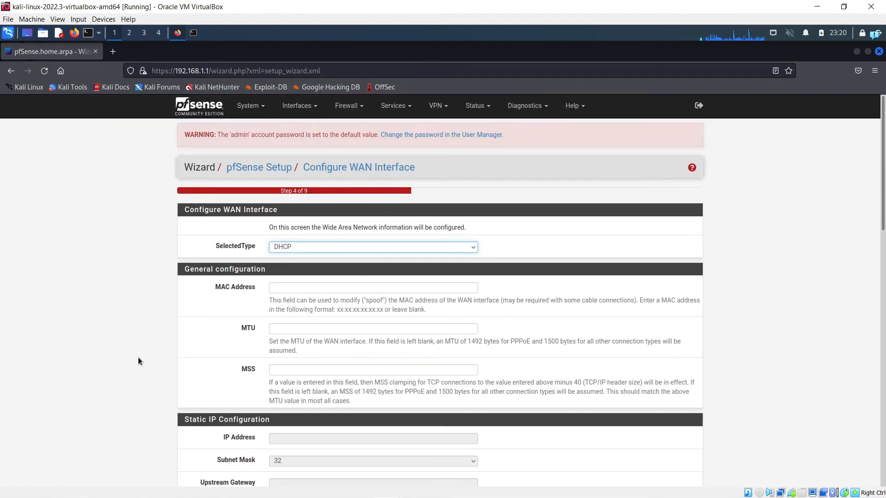
pyautogui.scroll(-6, 137, 357)
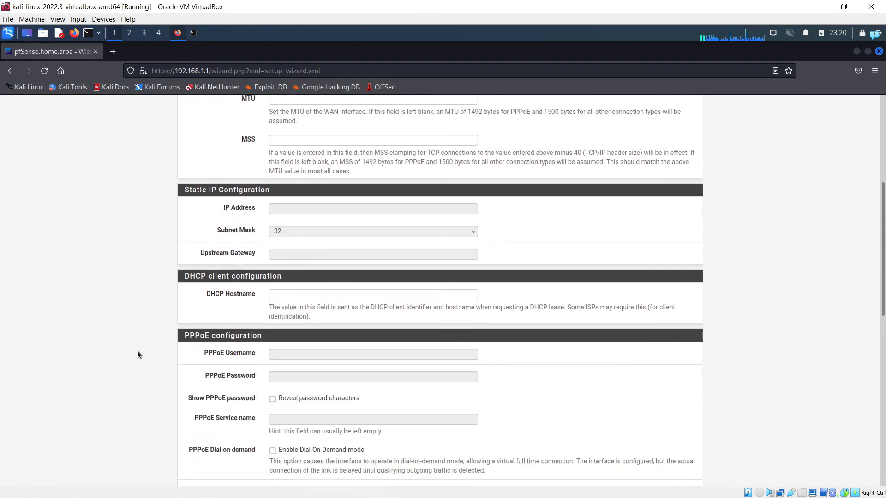
pyautogui.scroll(-2, 137, 355)
pyautogui.scroll(-2, 137, 354)
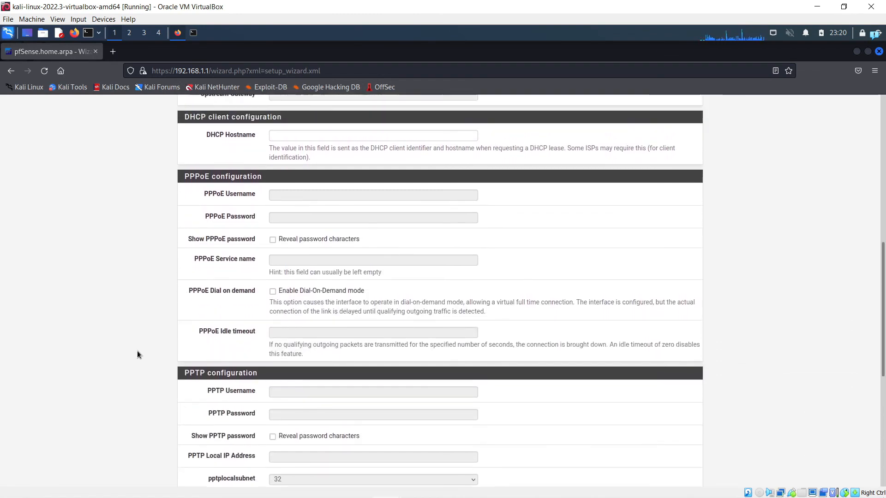
pyautogui.scroll(3, 137, 355)
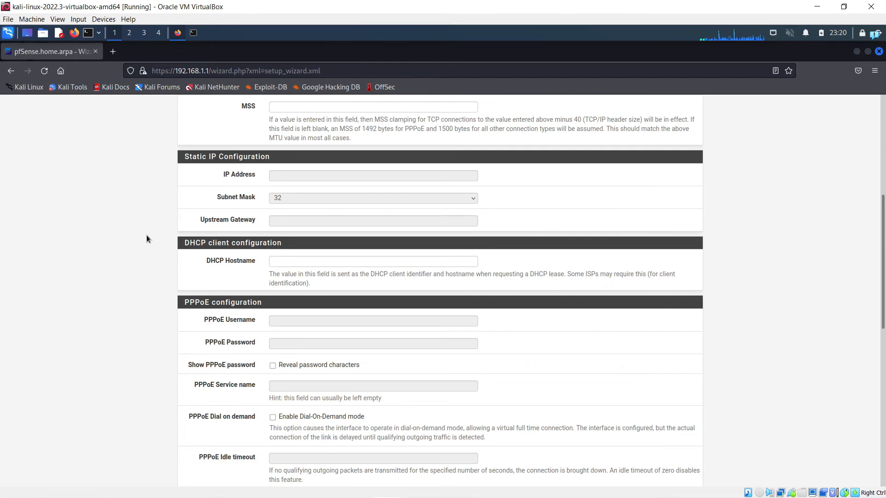
pyautogui.scroll(5, 145, 259)
pyautogui.scroll(-5, 145, 276)
pyautogui.scroll(-10, 171, 315)
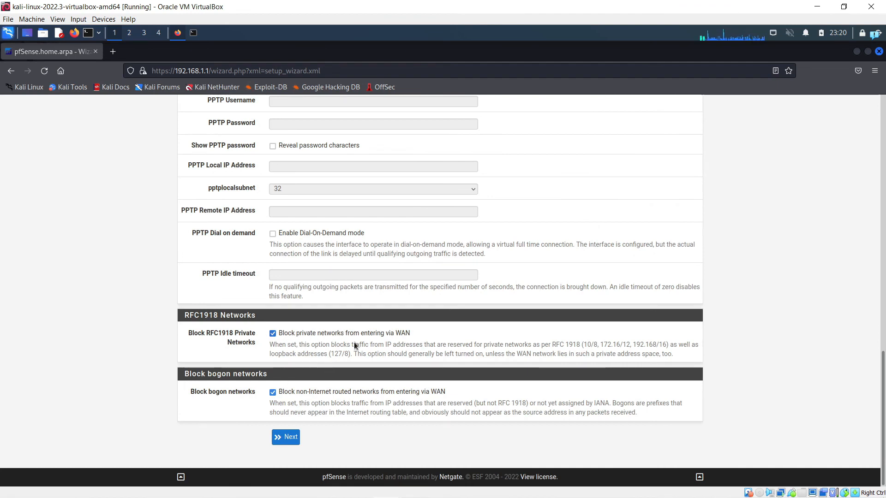
pyautogui.click(273, 333)
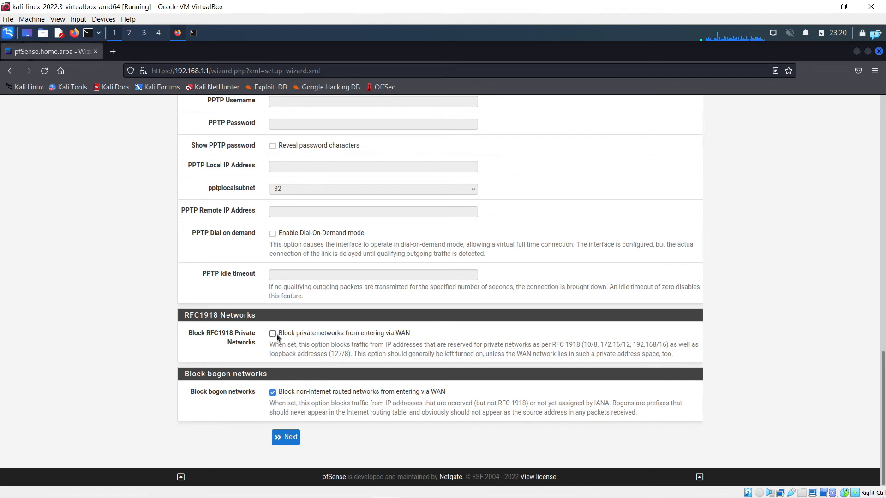
pyautogui.click(273, 392)
pyautogui.click(286, 442)
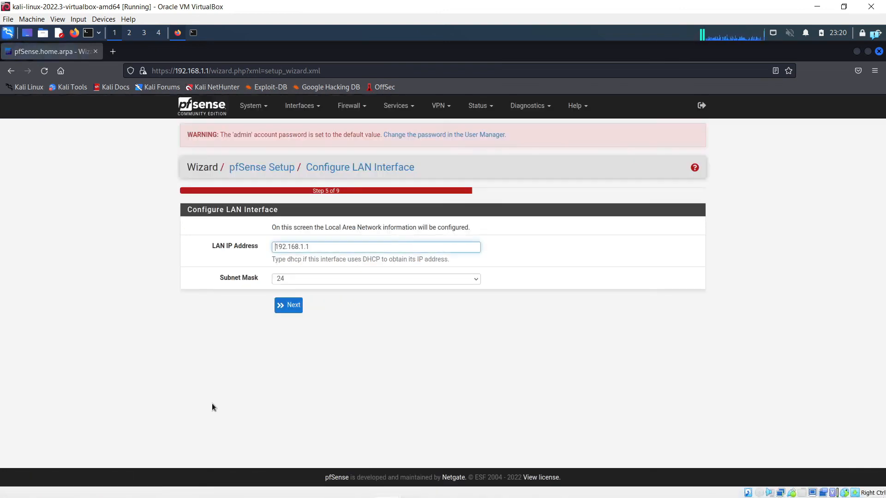
# Step: Accept the LAN address and set a new admin password, not saving it in Firefox
pyautogui.click(286, 306)
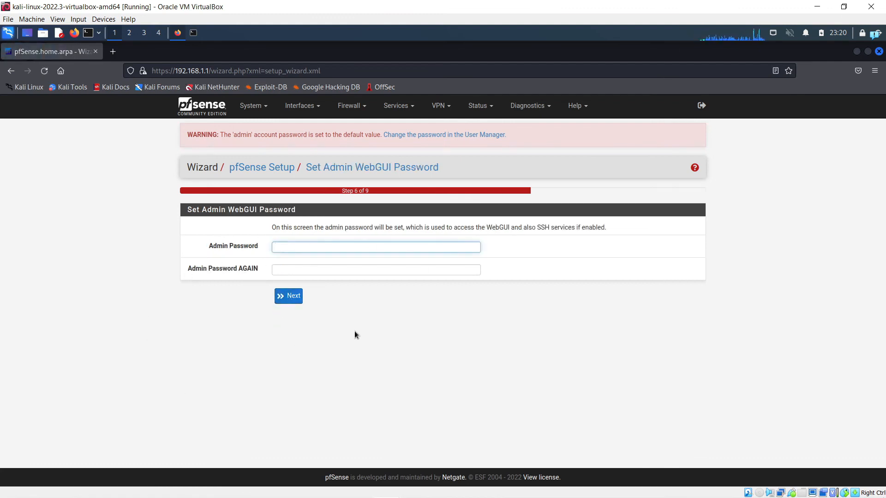
pyautogui.write('pfsense')
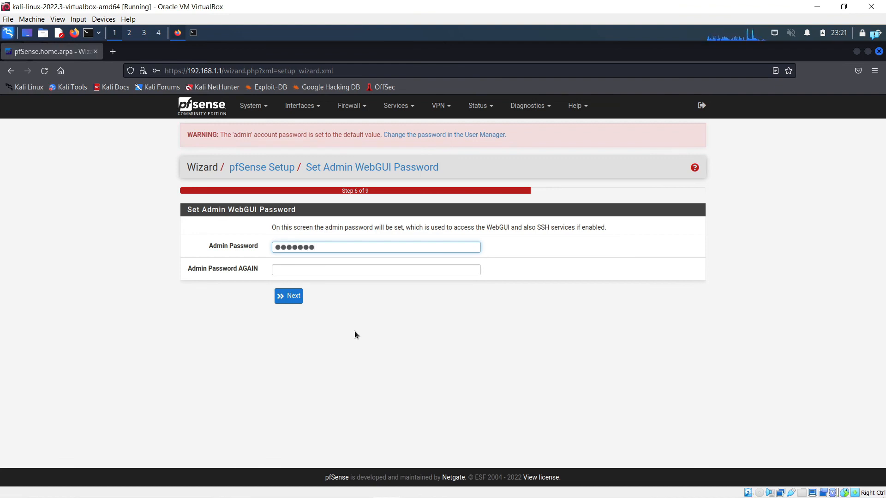
pyautogui.click(325, 270)
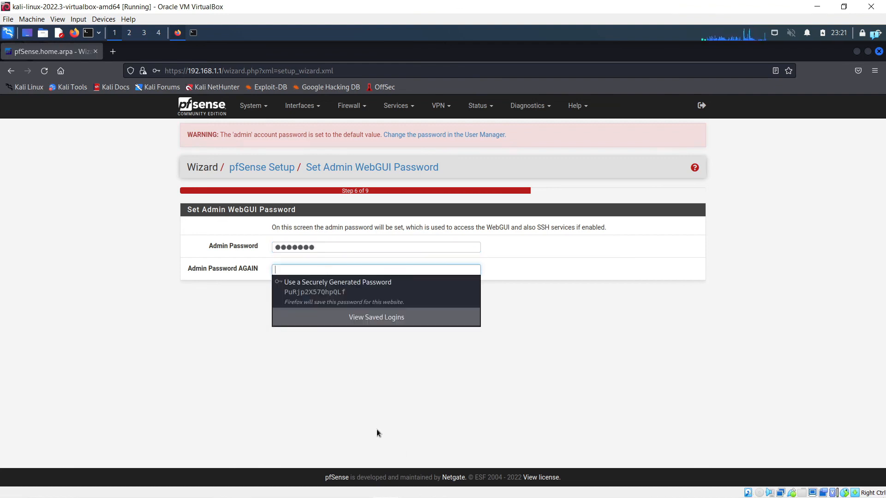
pyautogui.write('pfsens')
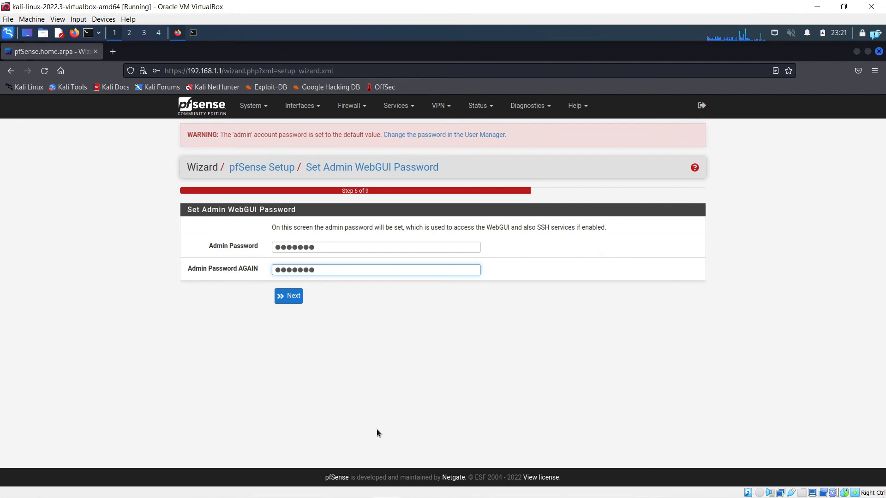
pyautogui.write('e')
pyautogui.click(290, 296)
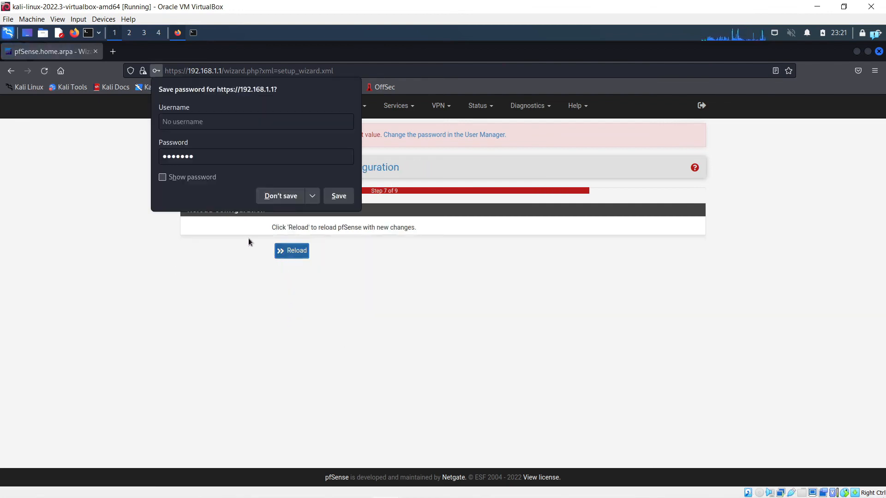
pyautogui.click(260, 200)
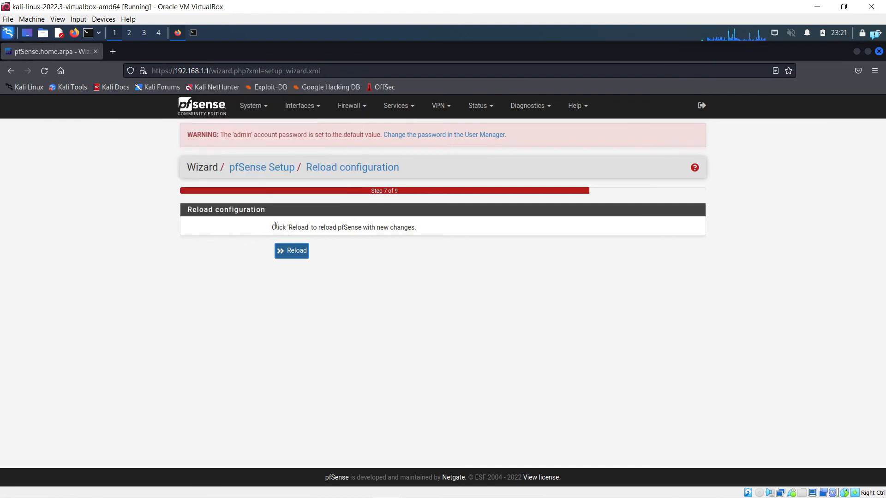
# Step: Reload pfSense with the new settings until the wizard shows Step 9 of 9 completed
pyautogui.moveTo(319, 227); pyautogui.dragTo(419, 227)
pyautogui.click(366, 312)
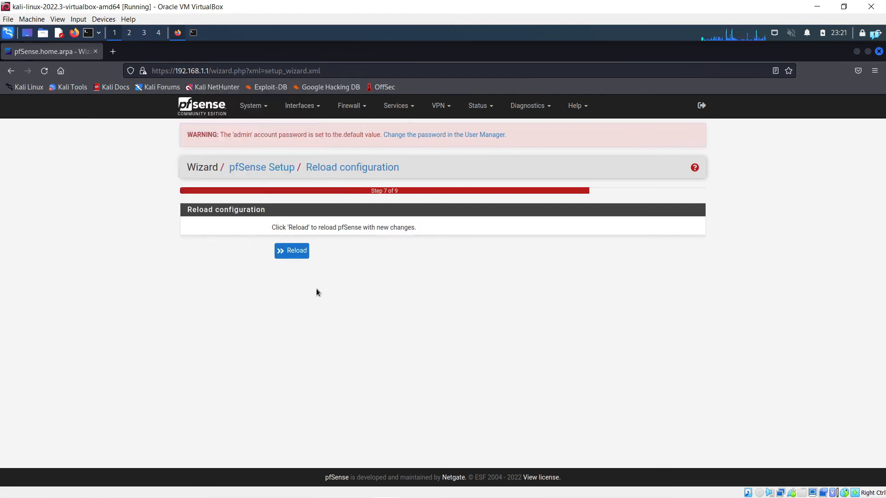
pyautogui.click(293, 253)
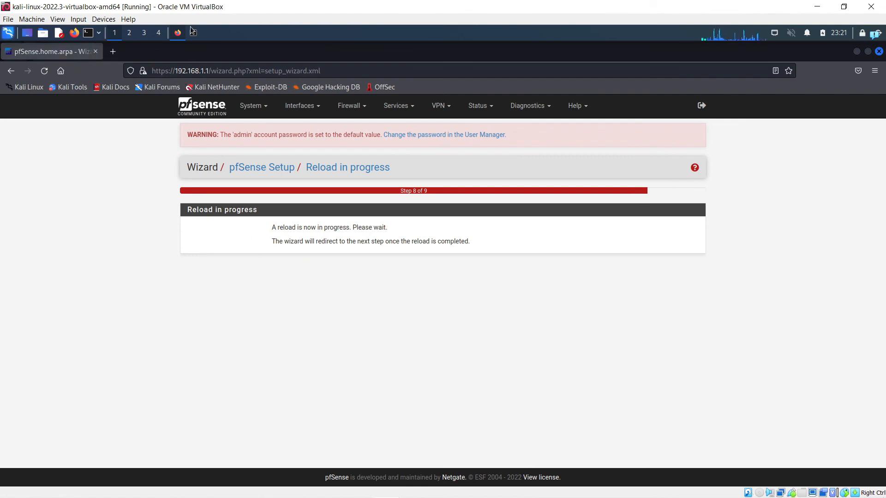
pyautogui.scroll(-2, 147, 249)
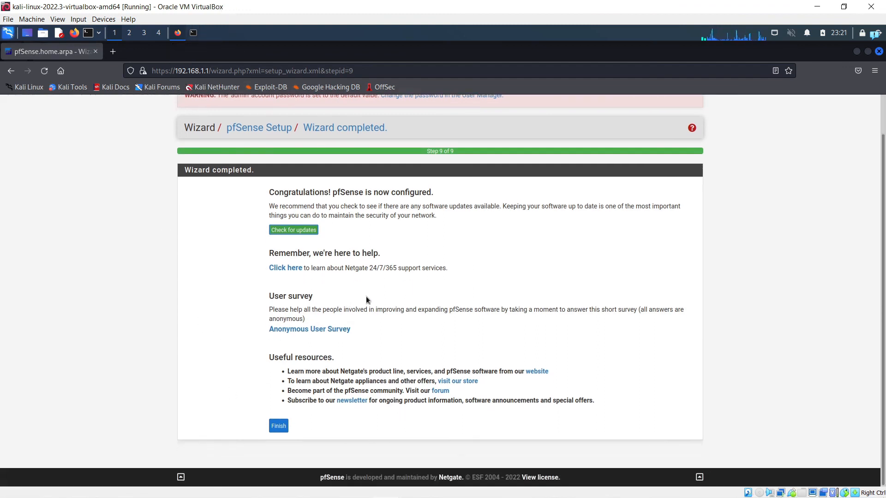
pyautogui.scroll(2, 410, 312)
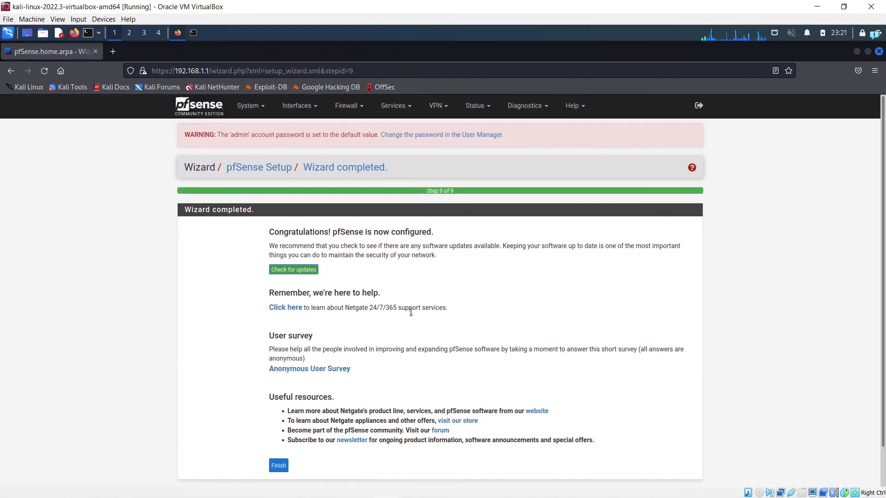
# Step: Open Services > DHCP Server for LAN and locate the DHCP range fields
pyautogui.click(410, 107)
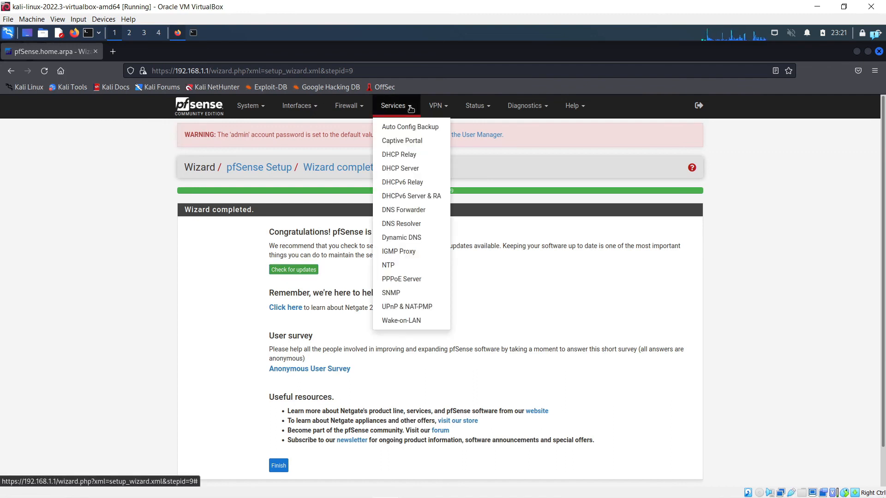
pyautogui.click(418, 171)
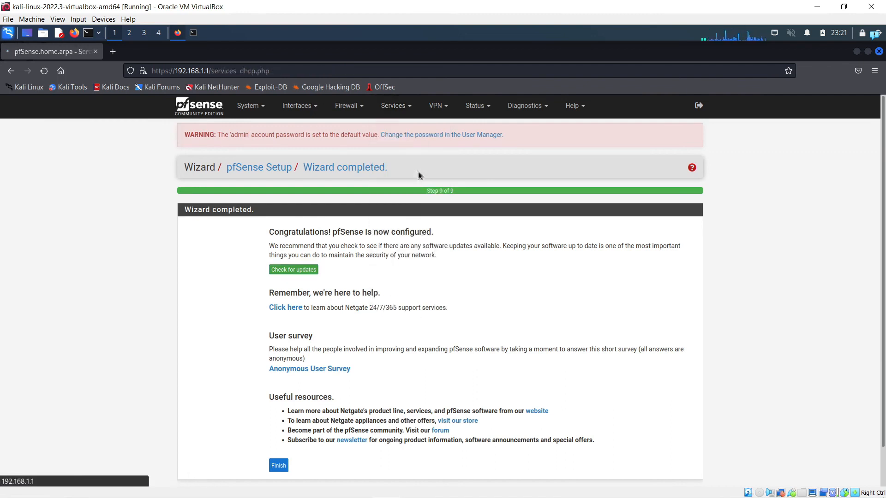
pyautogui.scroll(-2, 146, 315)
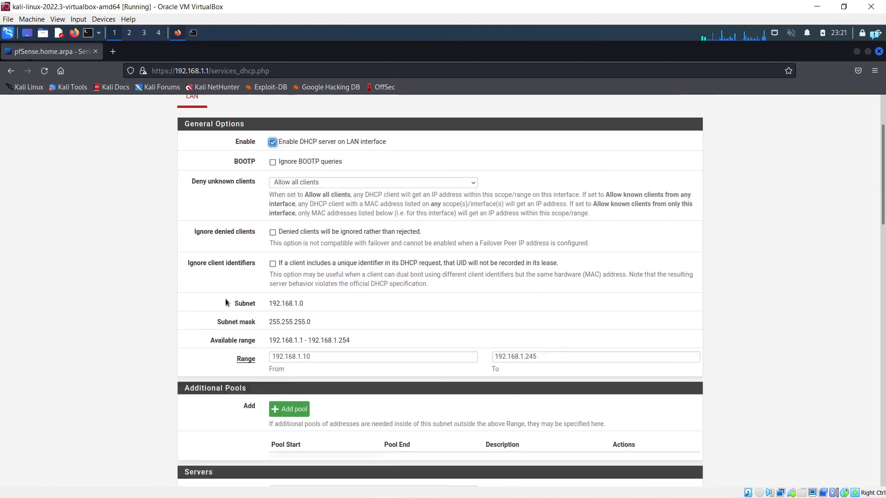
pyautogui.scroll(-2, 94, 352)
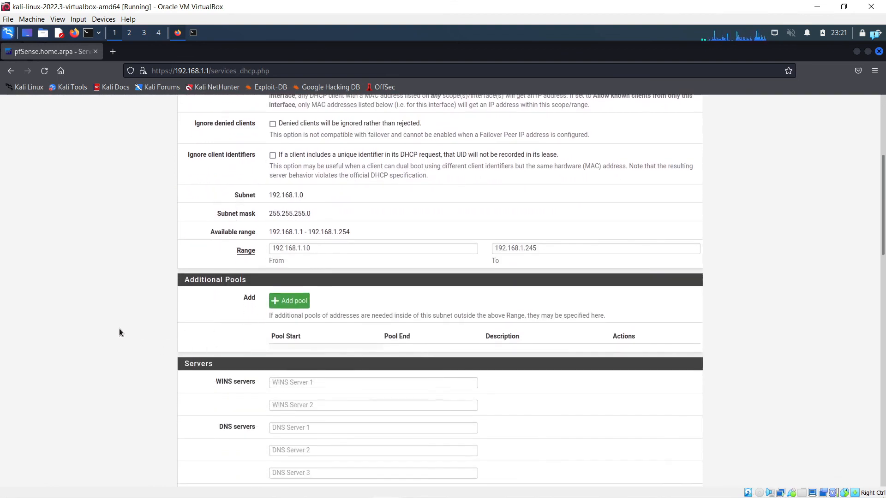
pyautogui.scroll(-1, 263, 283)
pyautogui.click(327, 195)
pyautogui.click(557, 196)
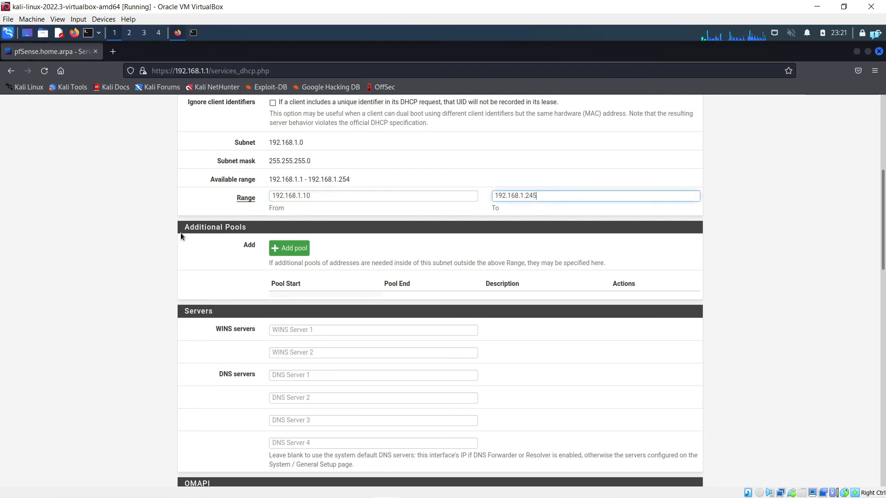
# Step: Review subnet 255.255.255.0, range 192.168.1.10–192.168.1.245, and the default OMAPI and Other Options
pyautogui.scroll(1, 144, 328)
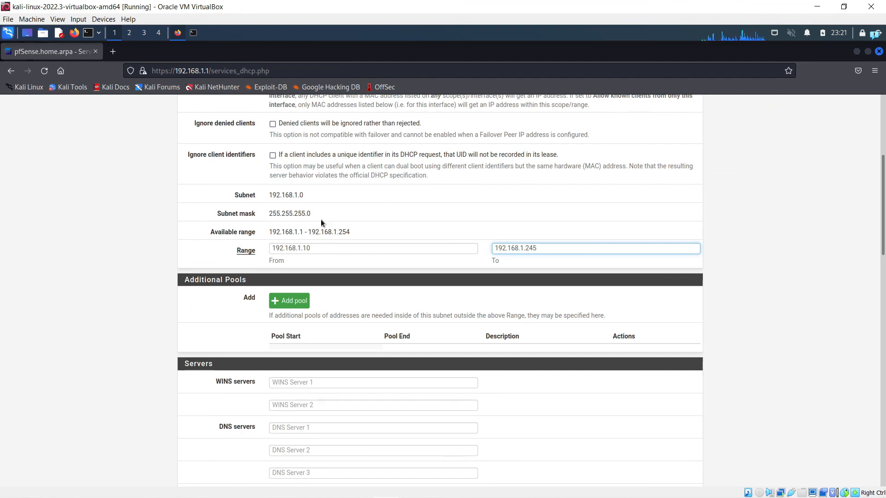
pyautogui.moveTo(312, 211); pyautogui.dragTo(265, 212)
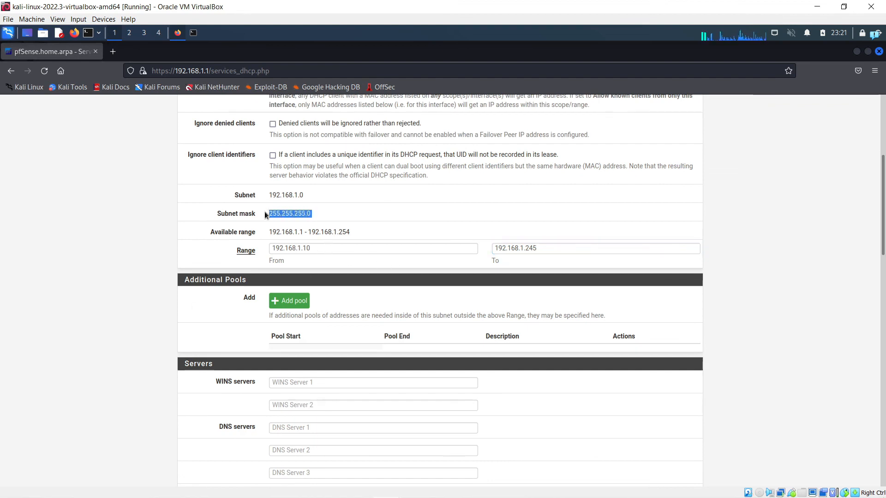
pyautogui.click(316, 246)
pyautogui.click(543, 248)
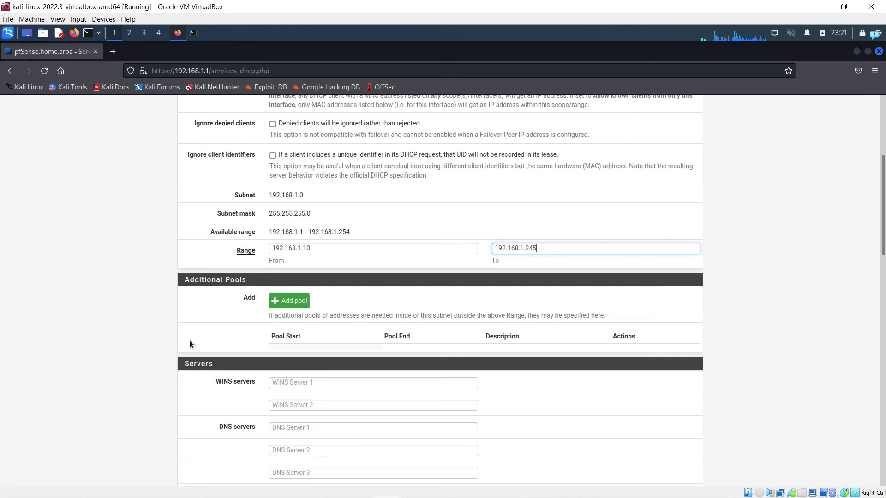
pyautogui.scroll(-3, 120, 336)
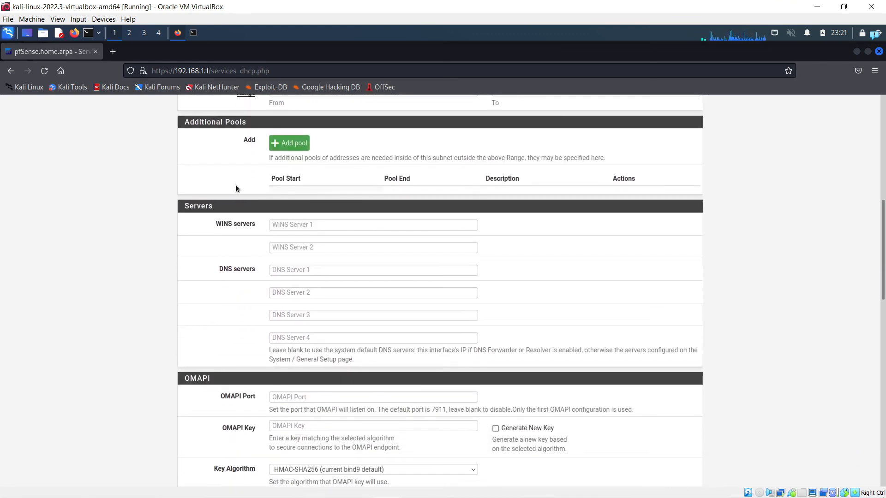
pyautogui.scroll(-7, 253, 386)
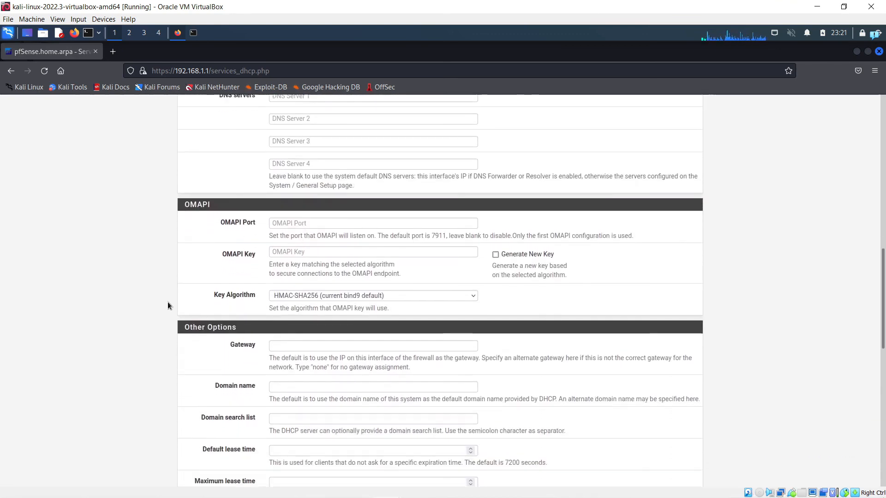
pyautogui.scroll(-6, 165, 306)
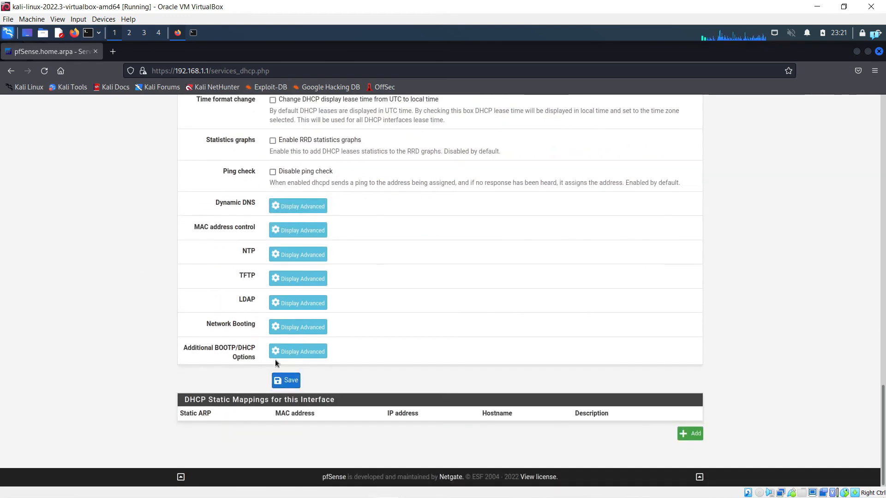
pyautogui.scroll(8, 359, 359)
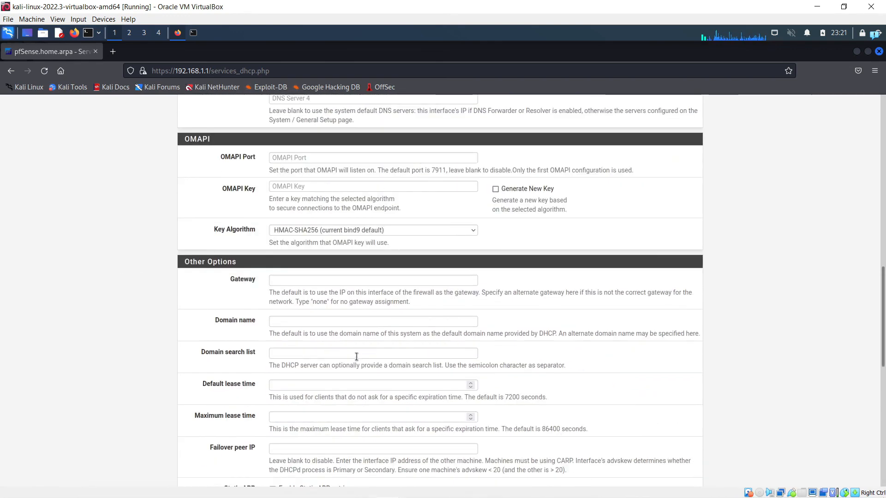
pyautogui.scroll(10, 356, 356)
pyautogui.click(405, 113)
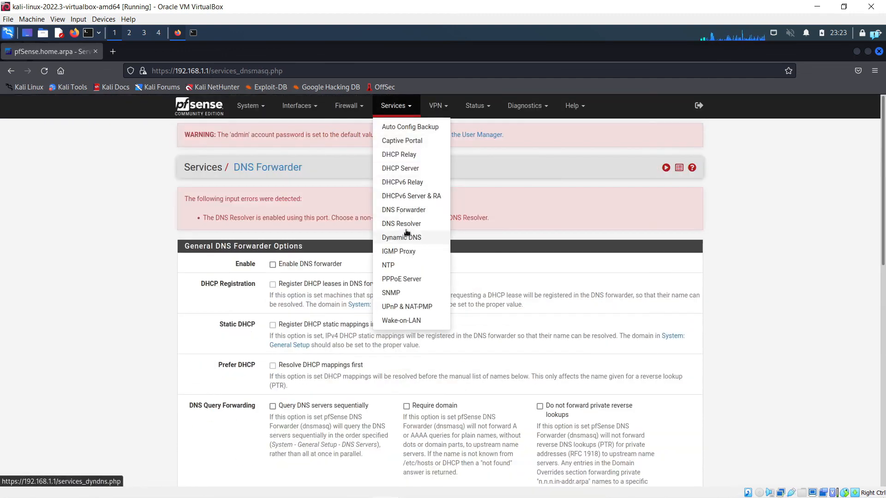
# Step: In DNS Resolver, leave the Listen Port unchanged and enable DNS Query Forwarding Mode
pyautogui.click(406, 225)
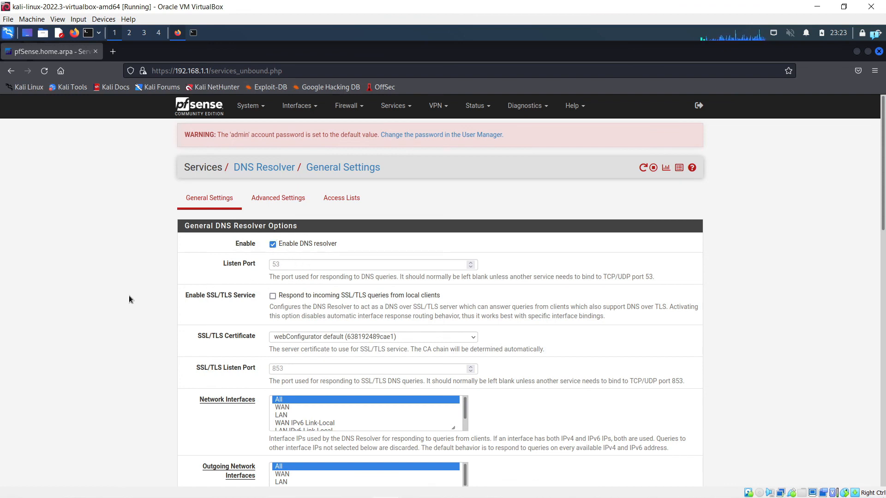
pyautogui.scroll(-1, 129, 299)
pyautogui.click(267, 212)
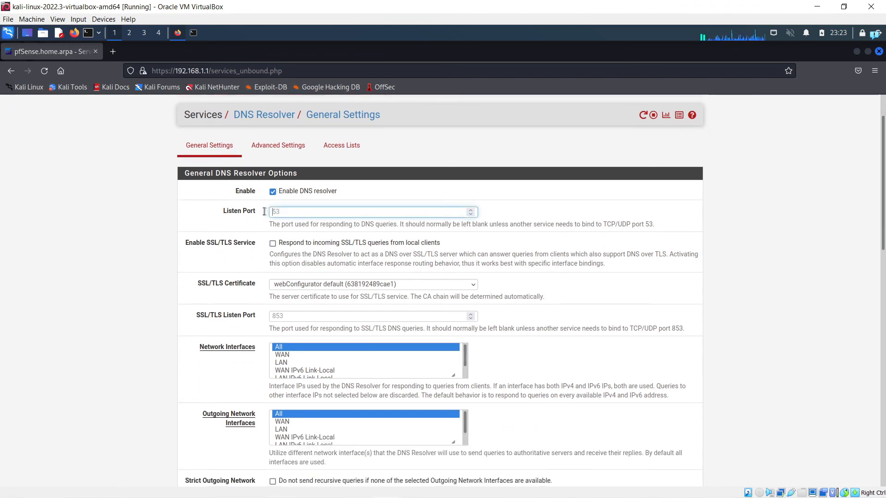
pyautogui.click(120, 239)
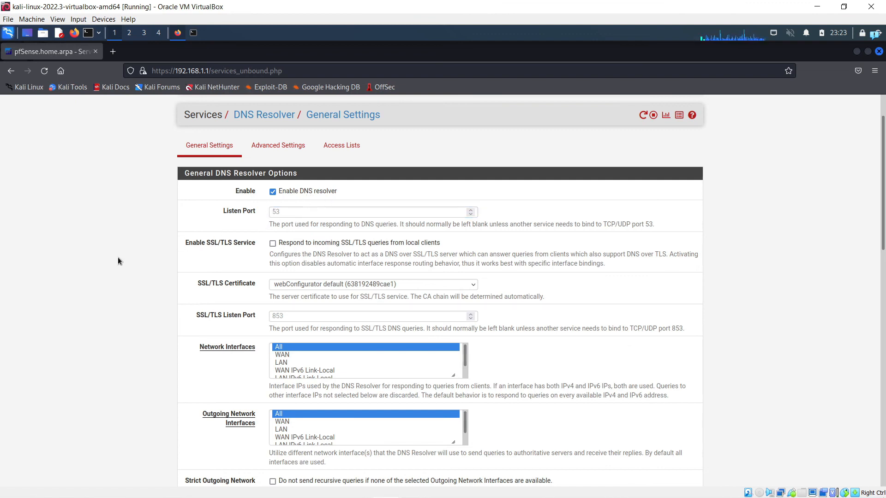
pyautogui.scroll(-10, 162, 269)
pyautogui.click(272, 299)
pyautogui.moveTo(186, 295); pyautogui.dragTo(251, 313)
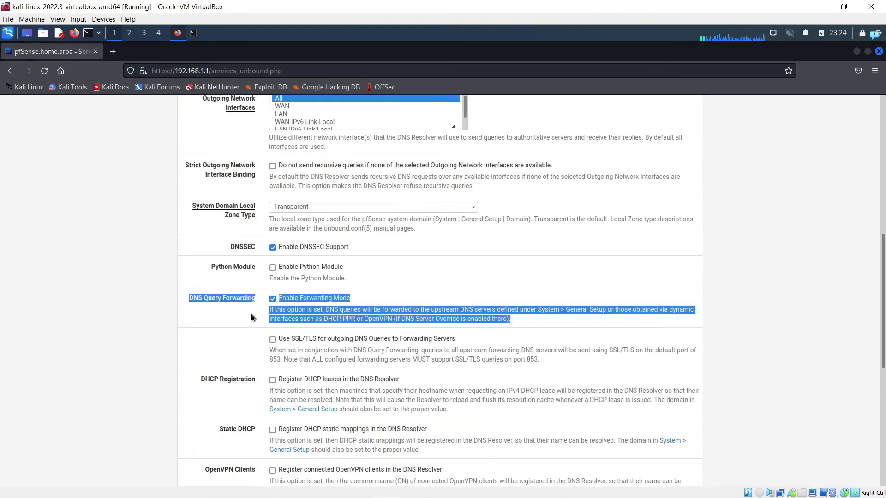
pyautogui.click(195, 318)
# Step: Save the DNS Resolver settings with forwarding mode enabled
pyautogui.scroll(-2, 195, 320)
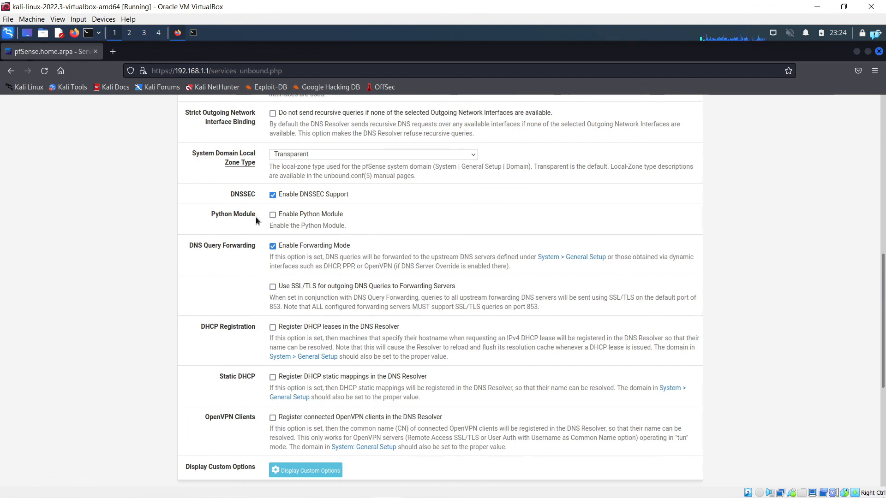
pyautogui.scroll(3, 199, 286)
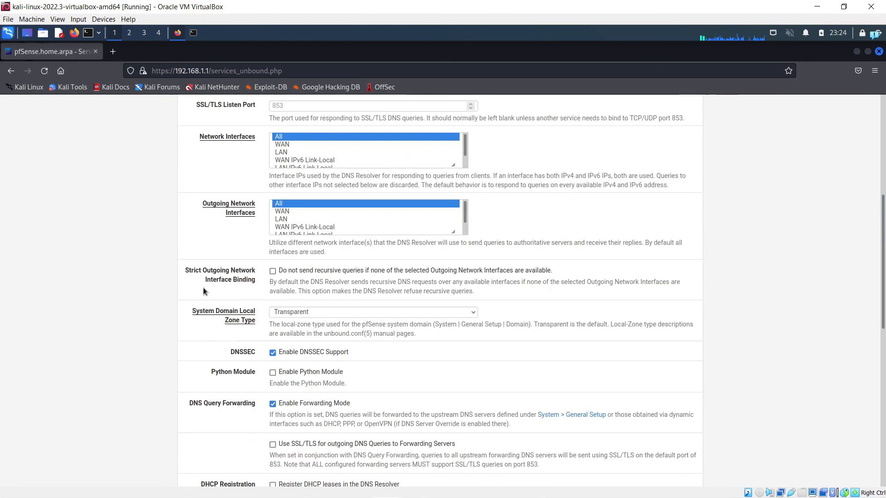
pyautogui.scroll(-6, 203, 287)
pyautogui.scroll(4, 195, 332)
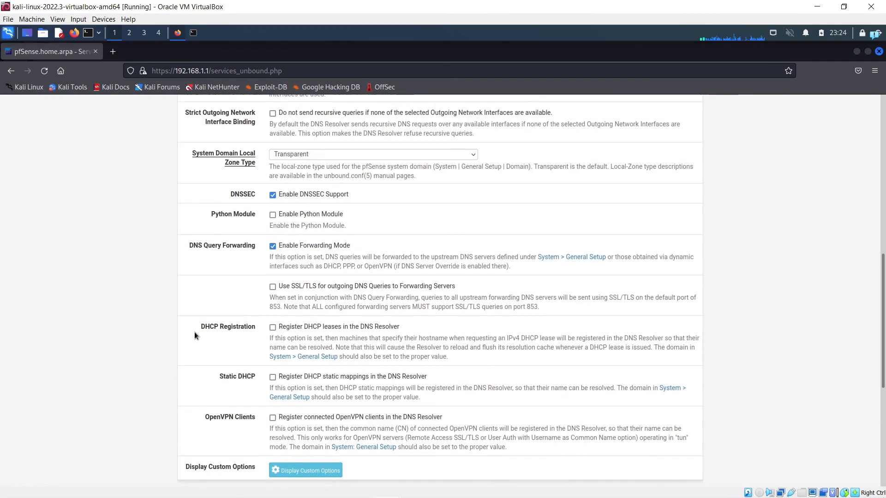
pyautogui.scroll(-6, 451, 312)
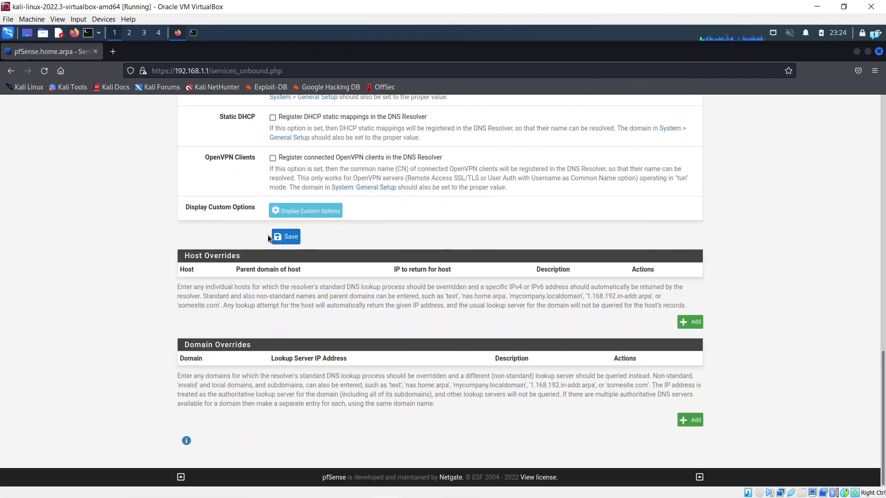
pyautogui.click(286, 236)
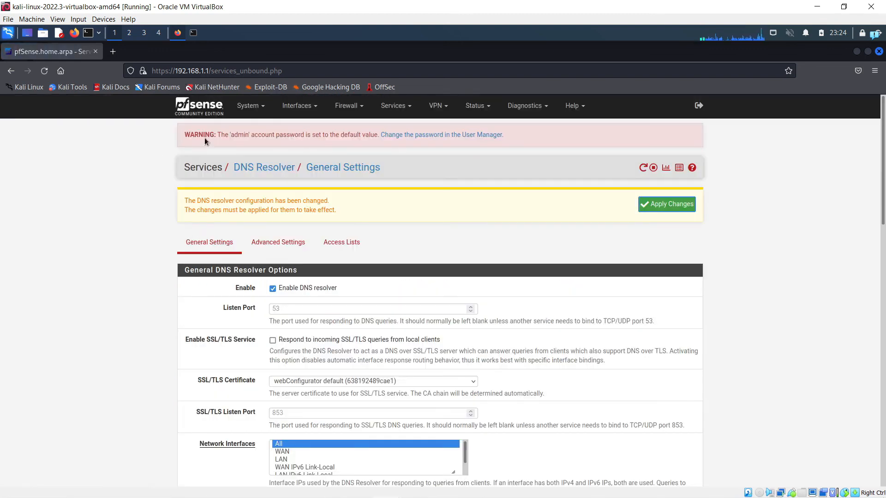
pyautogui.doubleClick(182, 51)
# Step: Rerun the ping to 192.168.1.100 in the Kali terminal and stop it
pyautogui.click(197, 186)
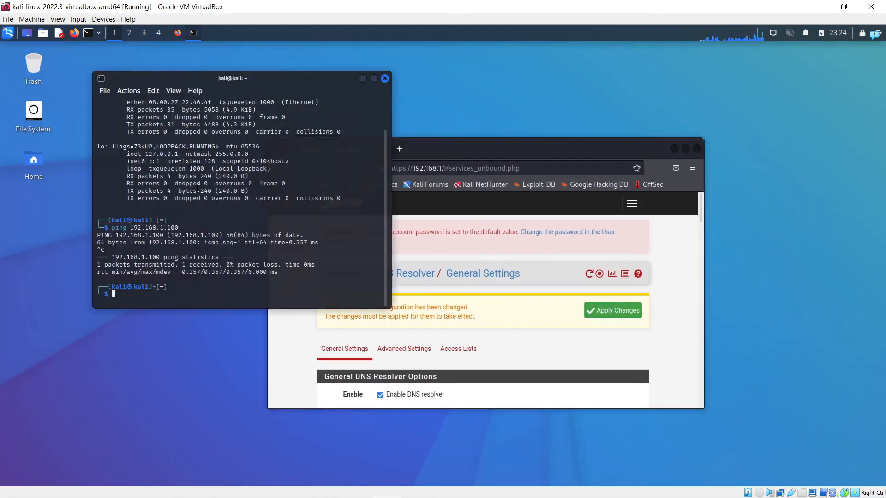
pyautogui.press('Up')
pyautogui.press('Return')
pyautogui.hotkey('ctrl', 'c')
# Step: Ping 8.8.8.8 from Kali and stop it after replies with 0% packet loss
pyautogui.press('Up')
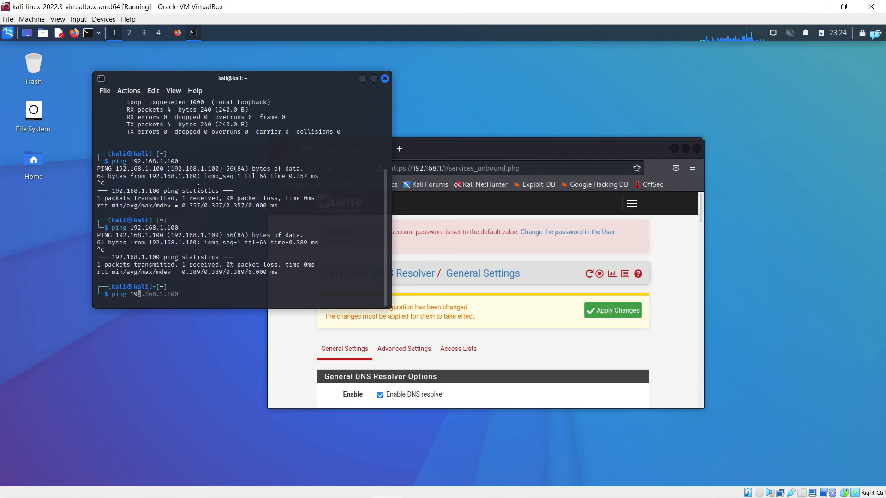
pyautogui.write('8')
pyautogui.press('Return')
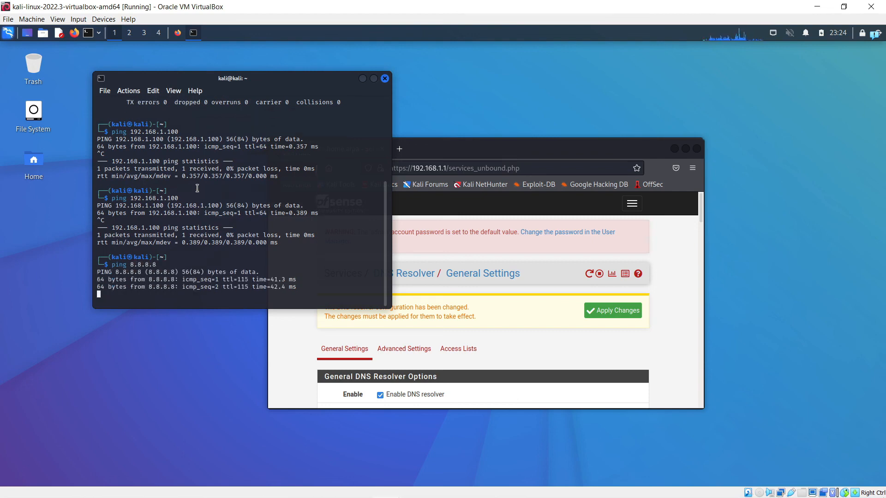
pyautogui.hotkey('ctrl', 'c')
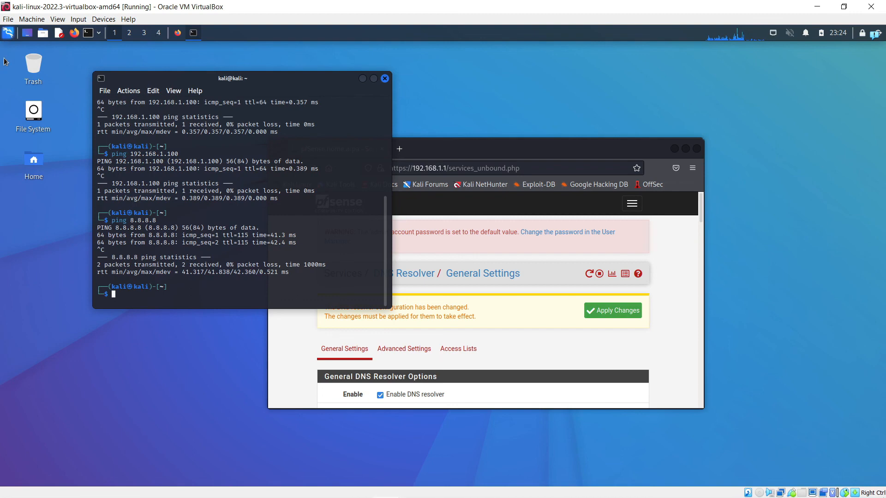
# Step: Load kali.org in a new Firefox tab to confirm web browsing works
pyautogui.click(178, 33)
pyautogui.click(399, 149)
pyautogui.click(295, 184)
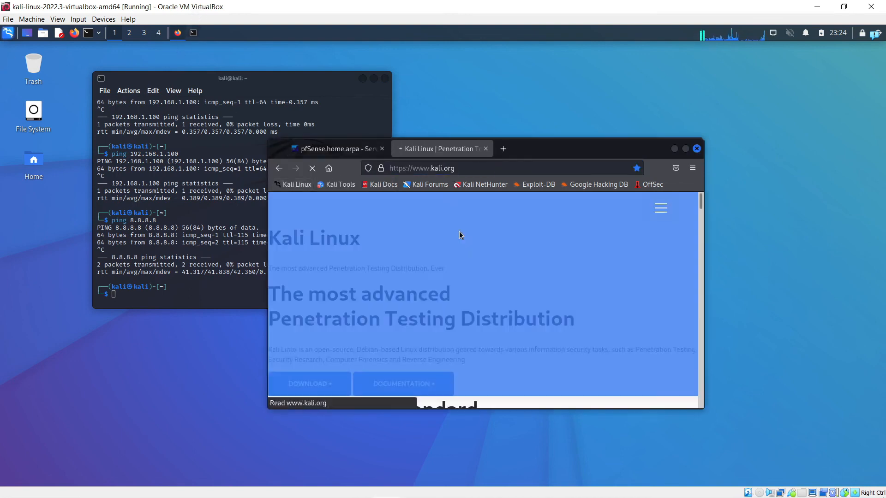
pyautogui.click(454, 169)
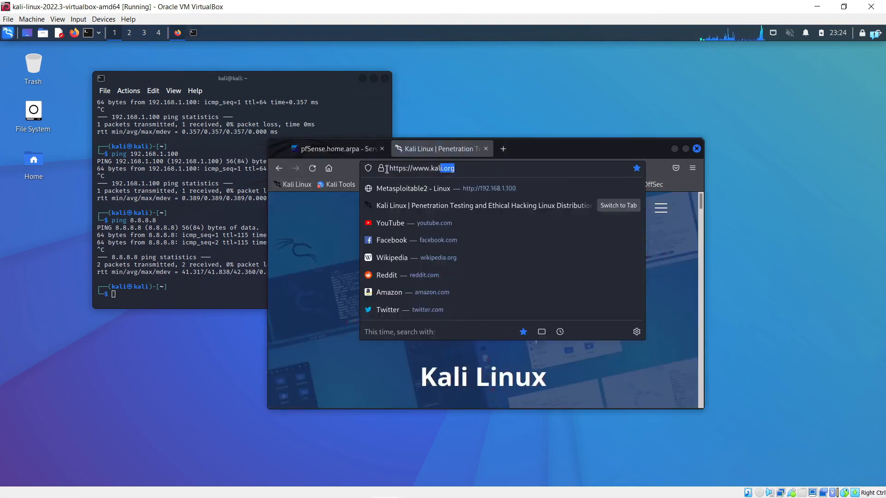
pyautogui.click(328, 256)
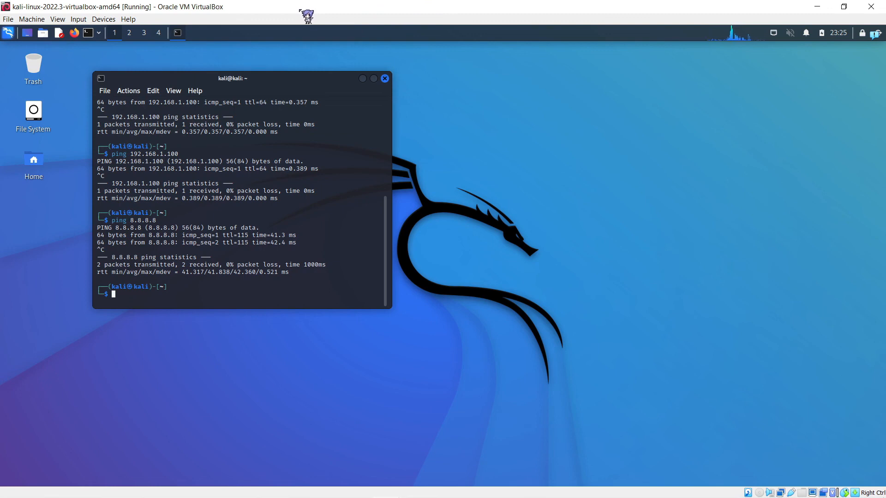
# Step: Power off the Kali VM with poweroff from a fresh terminal
pyautogui.doubleClick(301, 10)
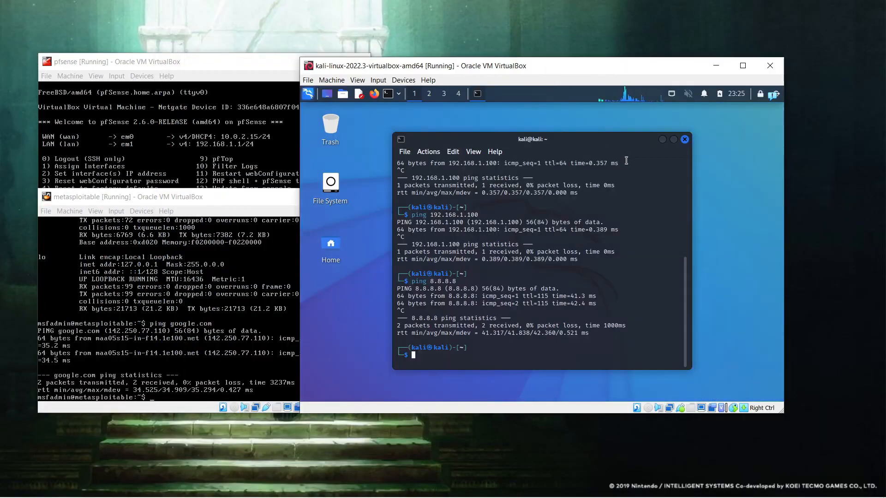
pyautogui.click(685, 140)
pyautogui.click(388, 94)
pyautogui.write('p')
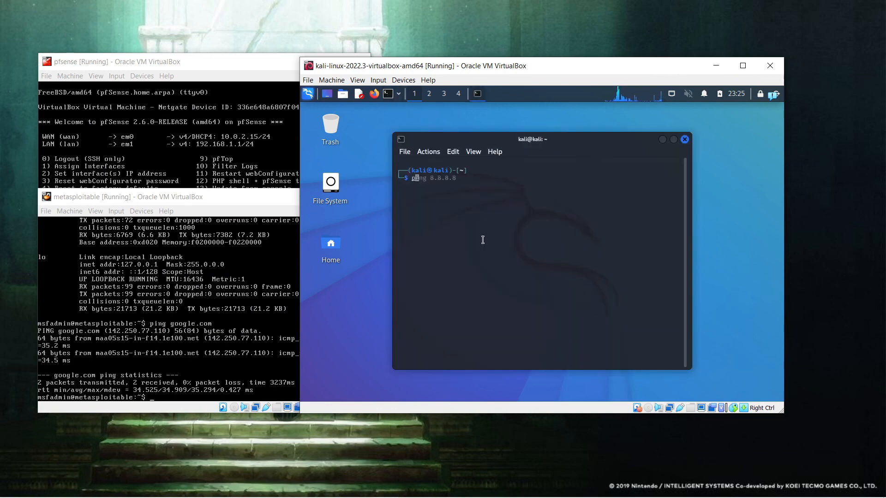
pyautogui.write('oweroff')
pyautogui.press('Return')
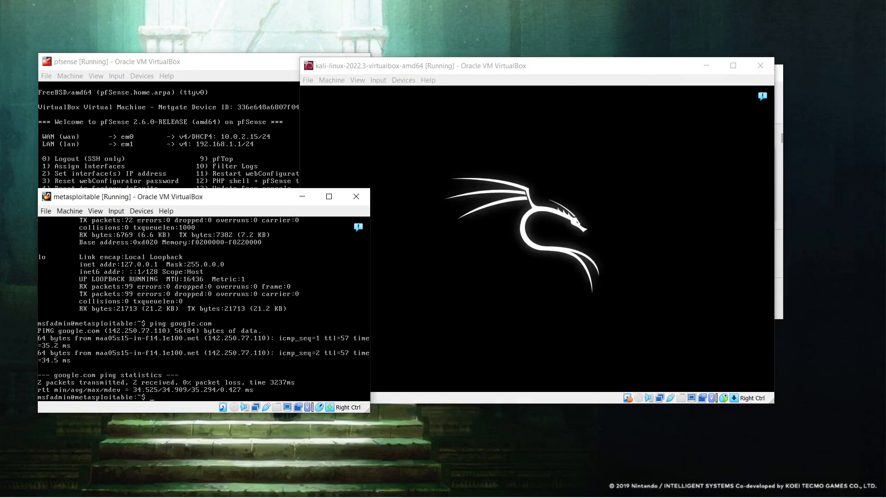
# Step: Run sudo poweroff on Metasploitable, then open the lab.PNG image
pyautogui.write('sudo powe')
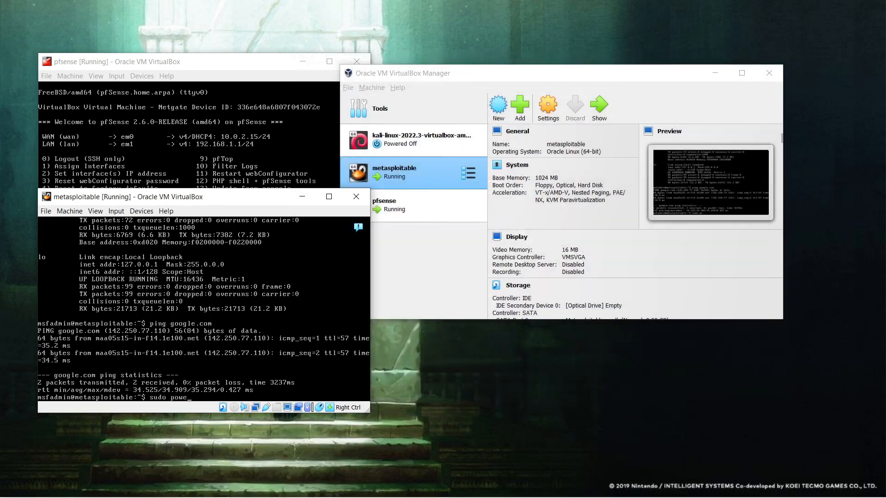
pyautogui.write('roff')
pyautogui.press('Return')
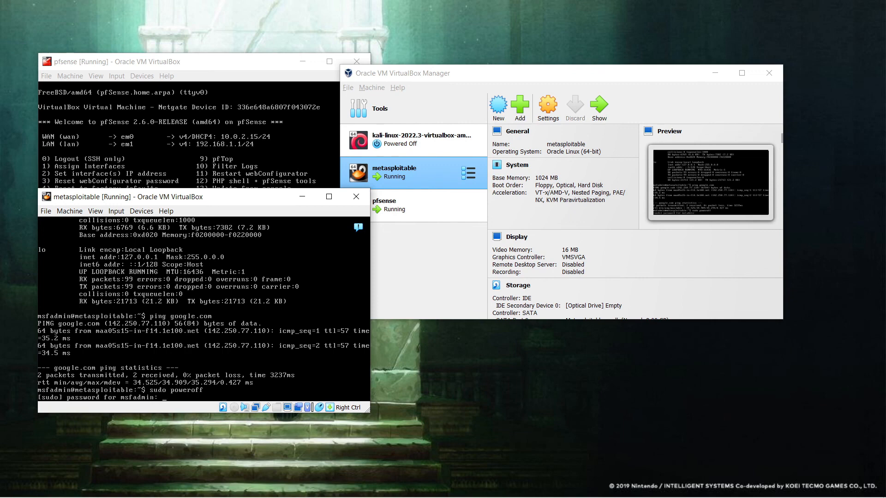
pyautogui.moveTo(276, 198); pyautogui.dragTo(377, 257)
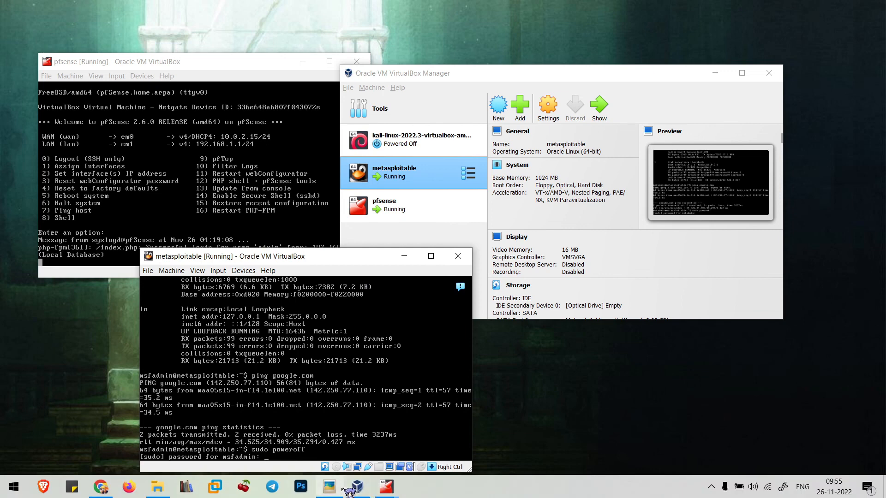
pyautogui.click(340, 489)
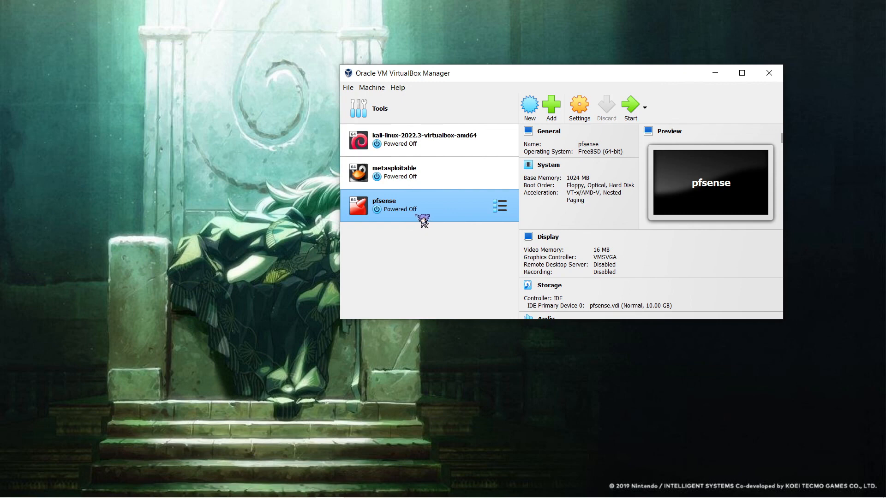
pyautogui.click(454, 174)
pyautogui.click(452, 140)
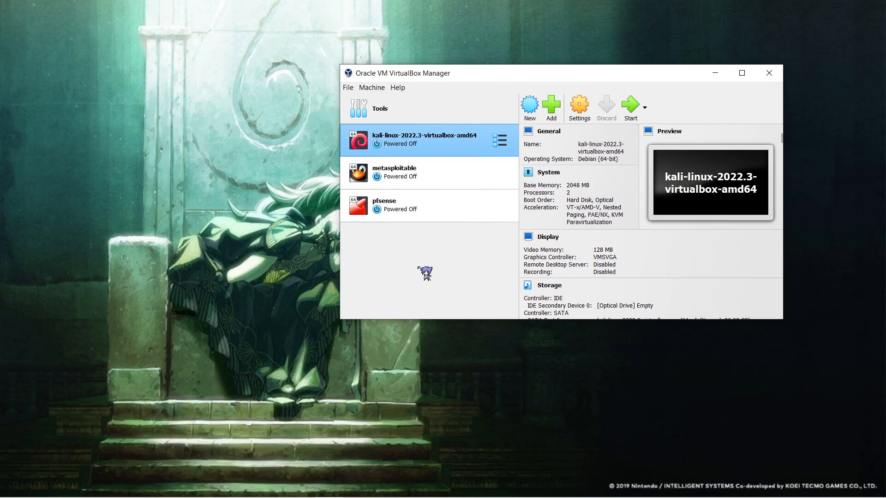
pyautogui.click(400, 171)
pyautogui.click(406, 149)
pyautogui.click(402, 172)
pyautogui.click(403, 152)
pyautogui.click(398, 172)
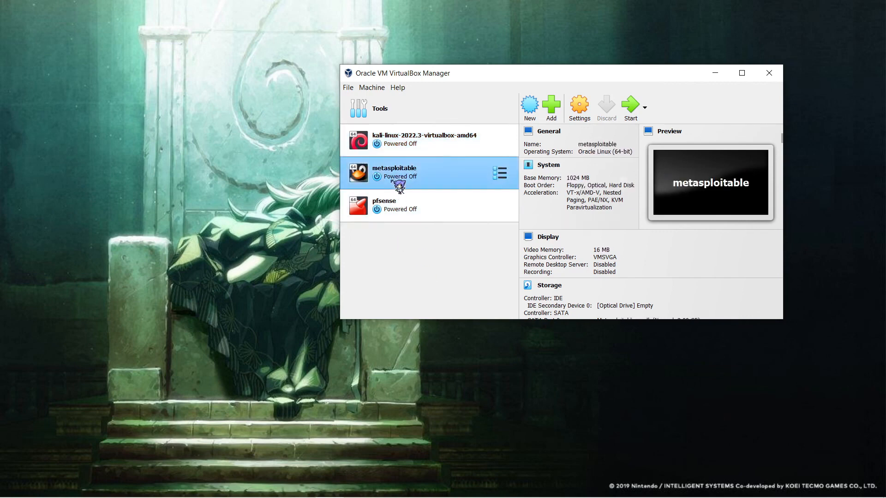
pyautogui.click(399, 210)
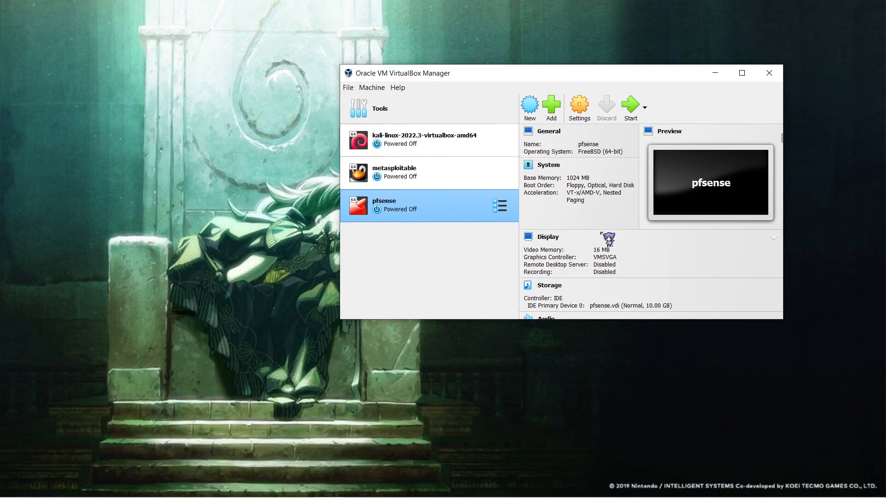
pyautogui.moveTo(302, 496)
pyautogui.click(358, 488)
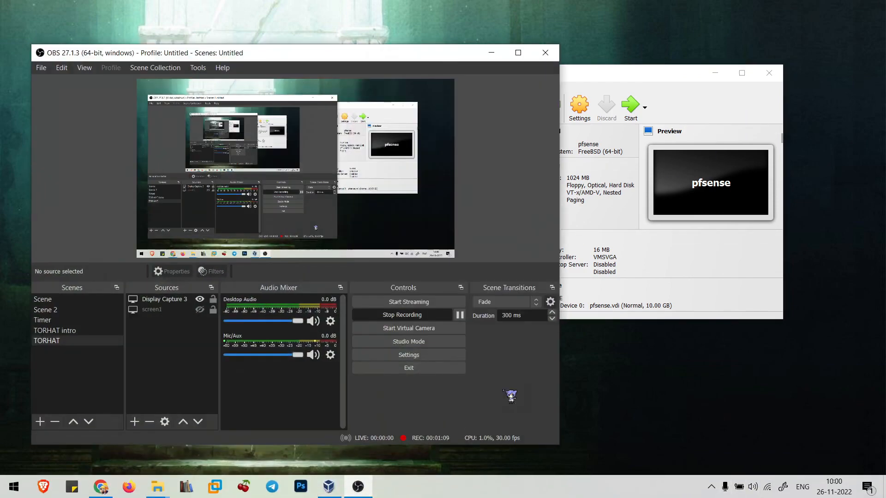